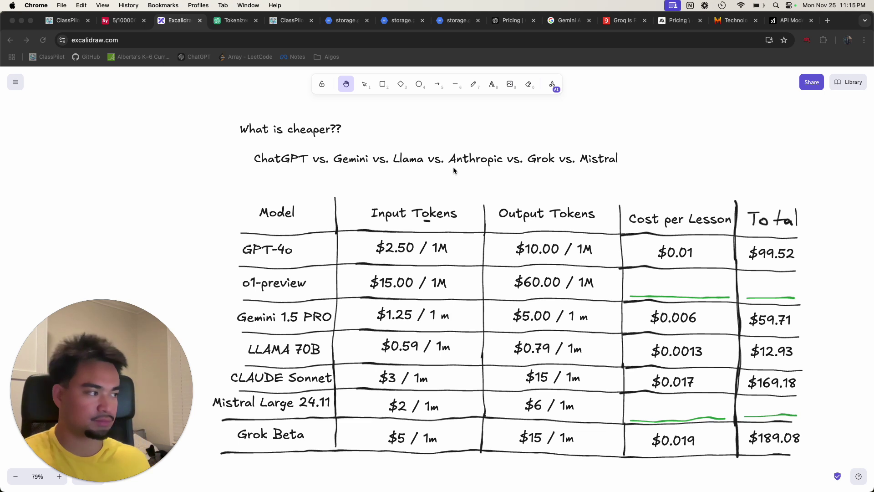
# - Browse the OpenAI, Gemini and Anthropic pricing pages, ending on xAI's grok-beta prices ($5.00/$15.00)
pyautogui.scroll(-1, 453, 171)
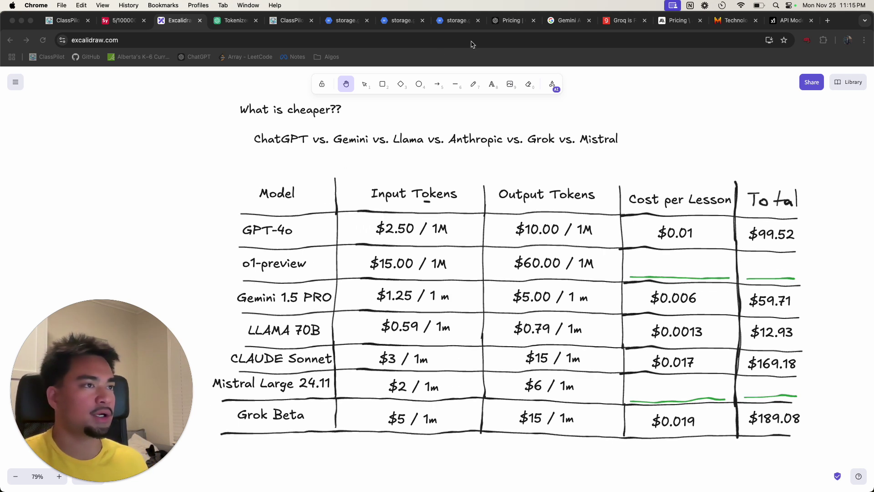
pyautogui.click(514, 21)
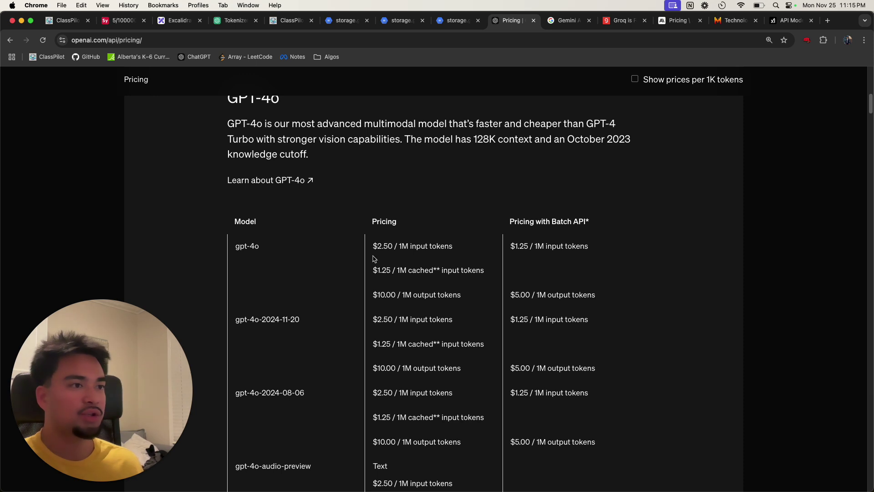
pyautogui.scroll(4, 364, 247)
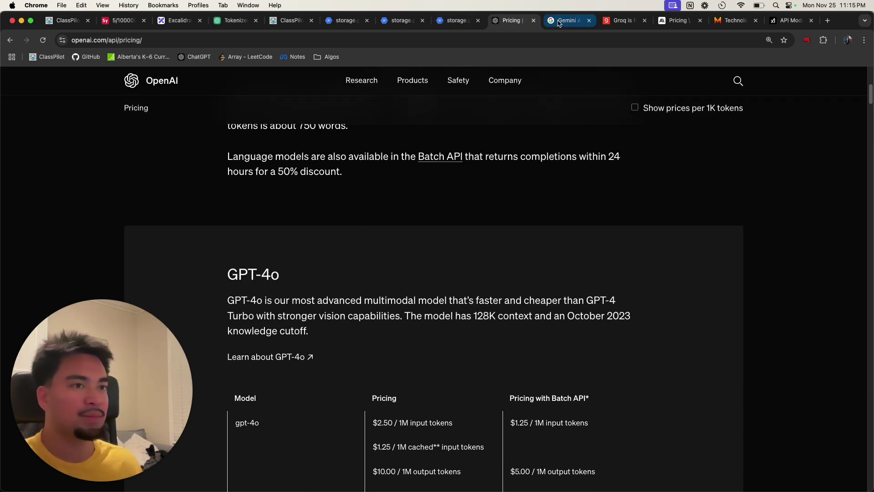
pyautogui.click(68, 40)
pyautogui.click(549, 27)
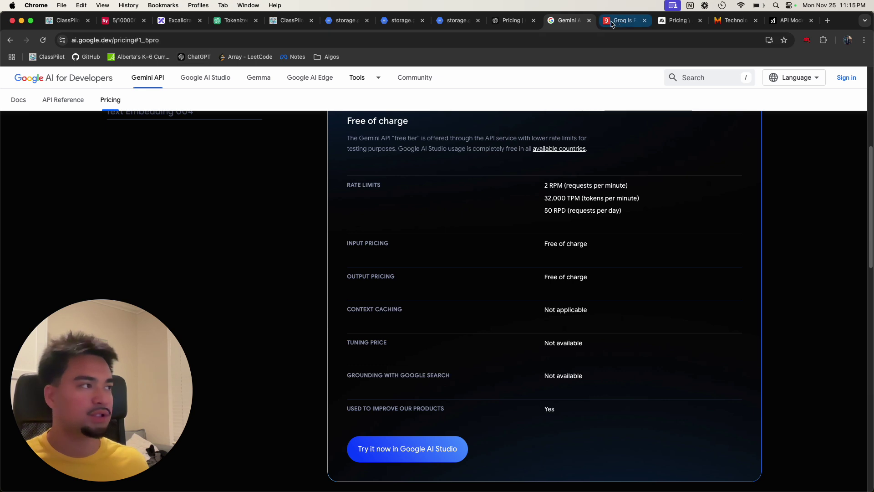
pyautogui.click(678, 21)
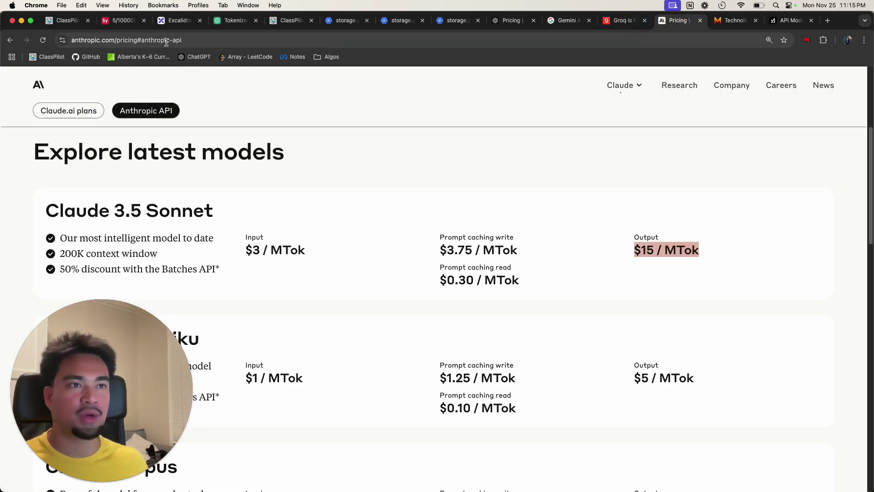
pyautogui.doubleClick(136, 41)
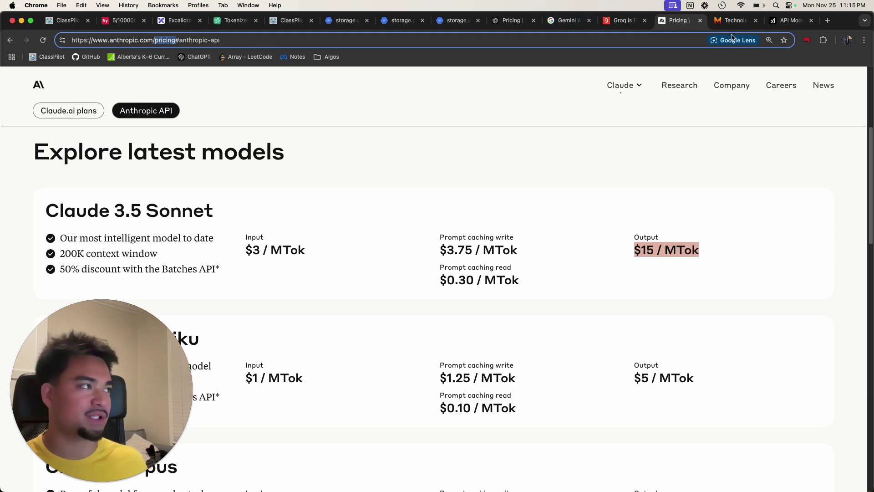
pyautogui.click(791, 21)
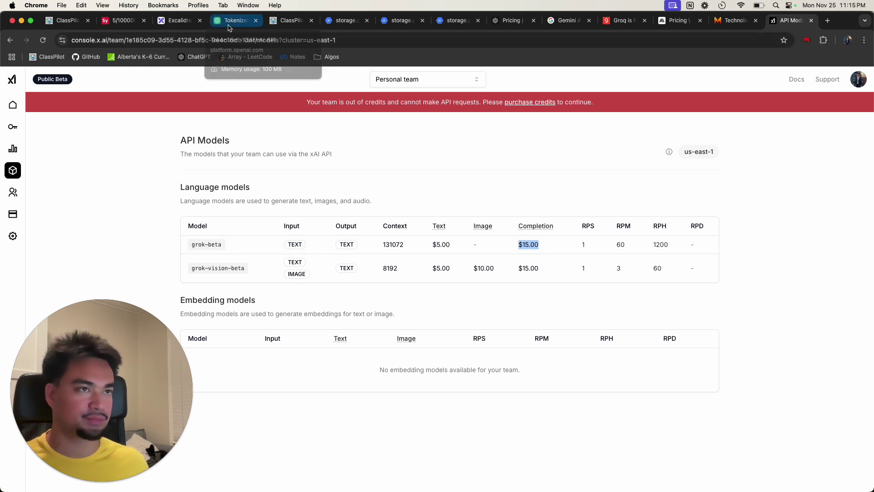
# - Return to the Excalidraw table showing Grok Beta at $0.019 per lesson, $189.08 total
pyautogui.click(178, 20)
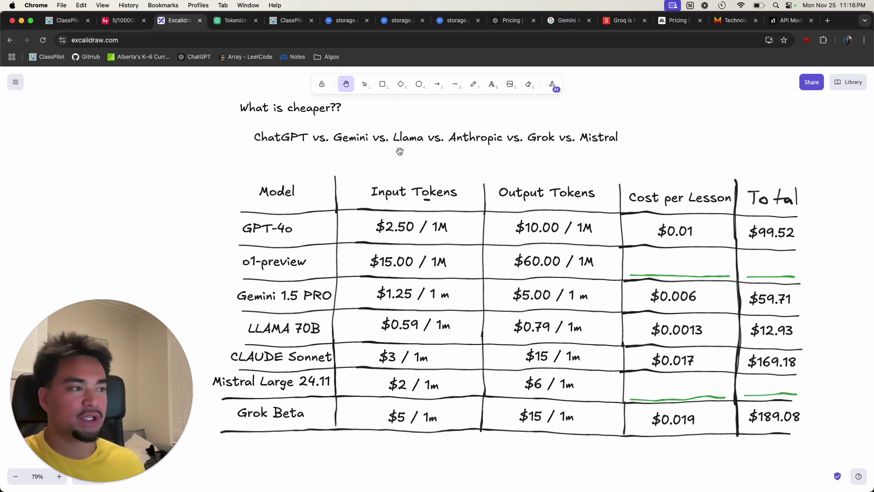
pyautogui.scroll(-1, 401, 147)
pyautogui.click(473, 91)
pyautogui.moveTo(222, 213)
pyautogui.mouseDown()
pyautogui.moveTo(190, 302)
pyautogui.moveTo(195, 419)
pyautogui.moveTo(210, 452)
pyautogui.mouseUp()
pyautogui.click(17, 123)
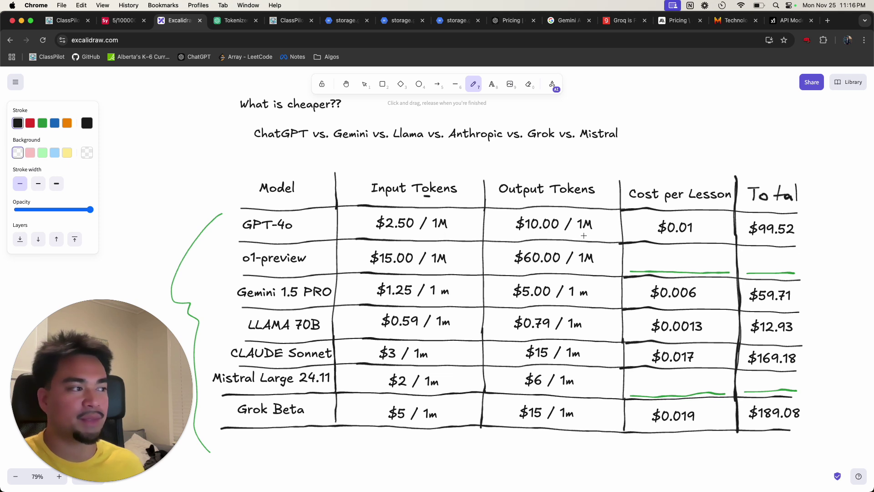
pyautogui.press('super+z')
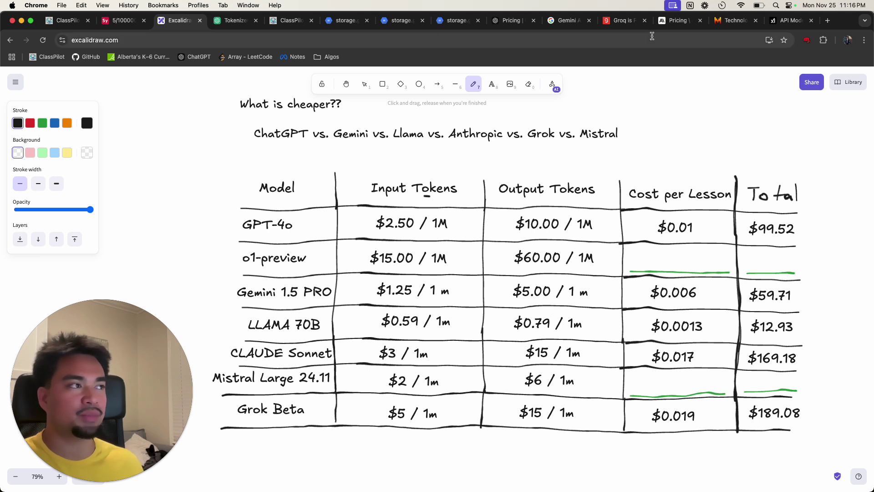
# - Open ChatGPT at chatgpt.com in a new browser tab
pyautogui.click(828, 22)
pyautogui.write('chatgpt')
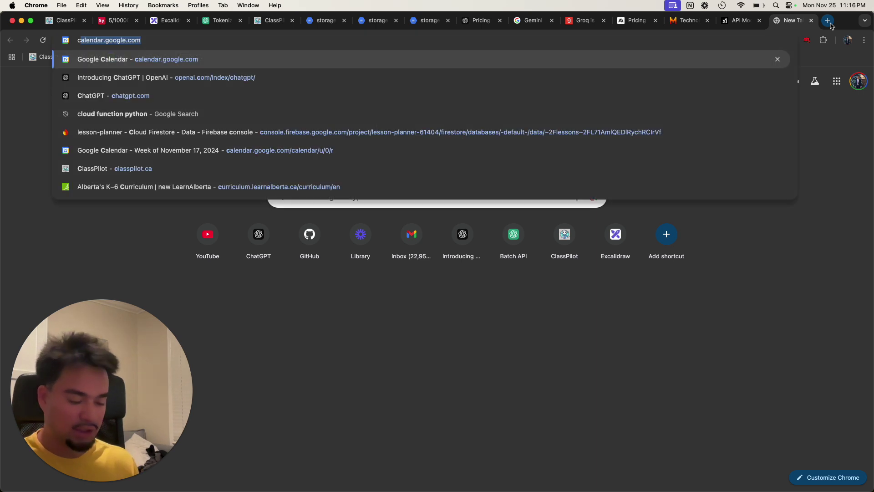
pyautogui.press('Return')
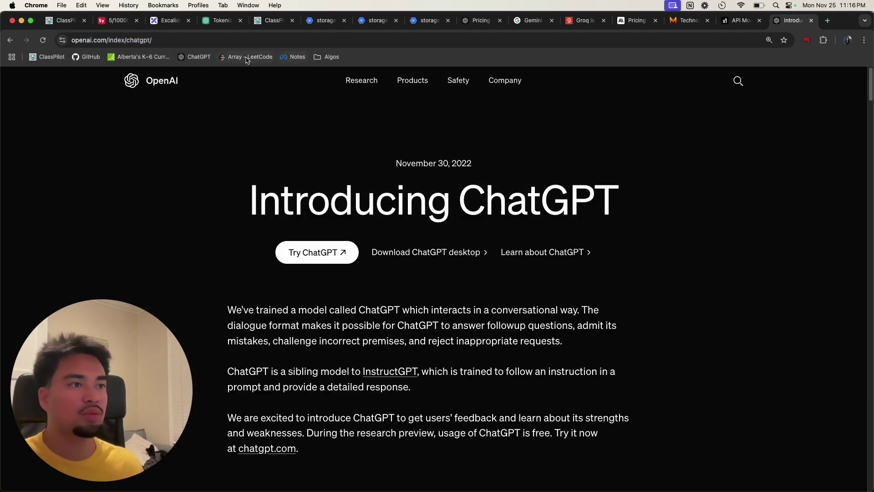
pyautogui.click(195, 56)
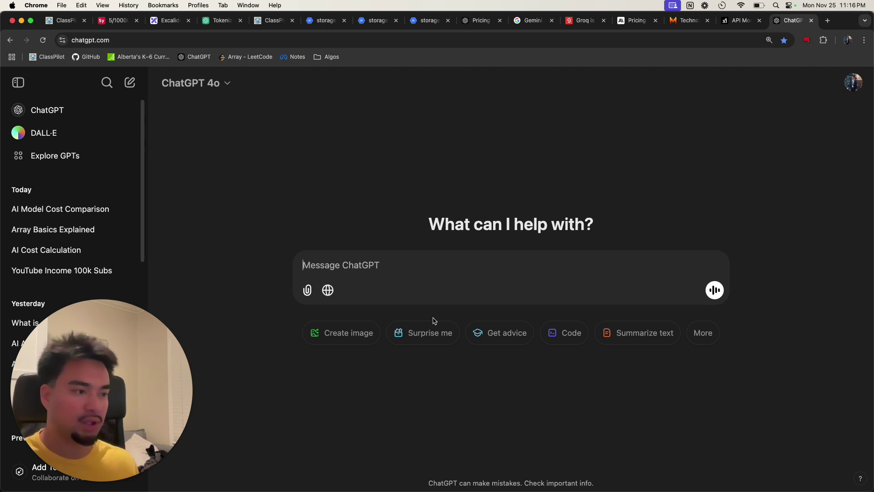
# - Write the prompt 'Write me some javascript code?' in a new chat and copy it
pyautogui.write('Write me ')
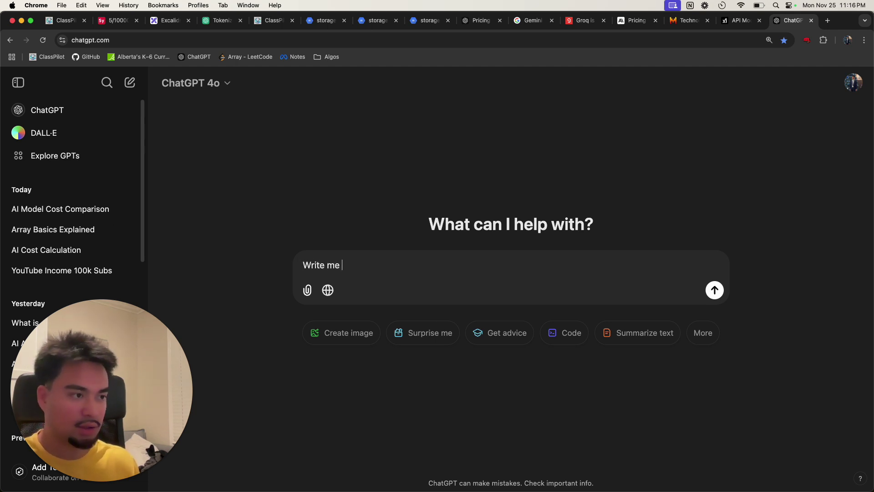
pyautogui.write('some javascr')
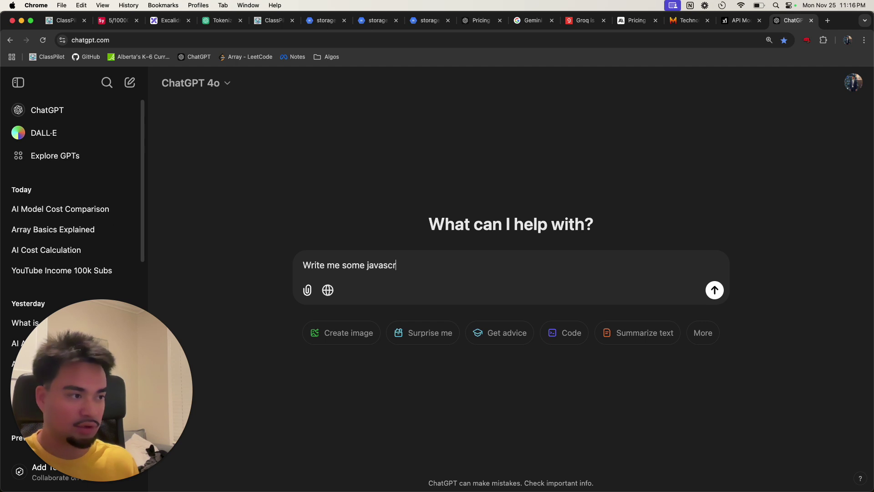
pyautogui.write('ipt code?')
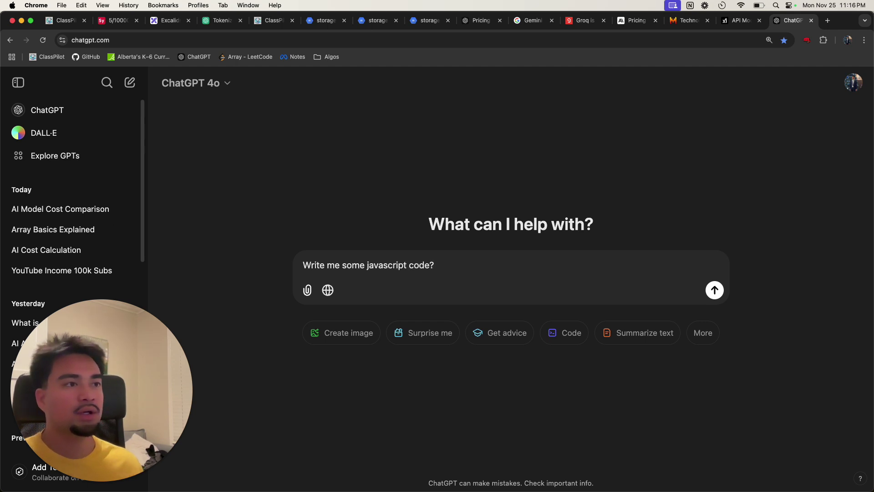
pyautogui.press('super+a')
pyautogui.press('super+c')
pyautogui.click(222, 20)
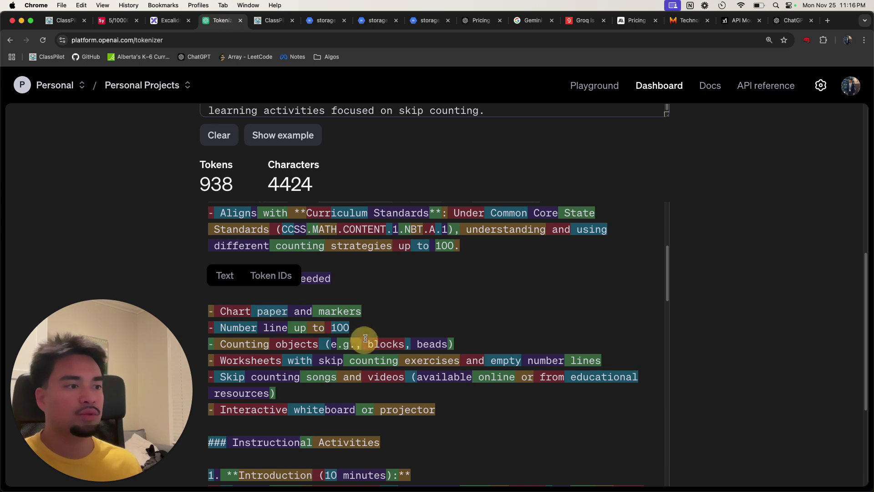
# - Replace the tokenizer text with the prompt, reading 6 tokens and 30 characters
pyautogui.scroll(10, 364, 341)
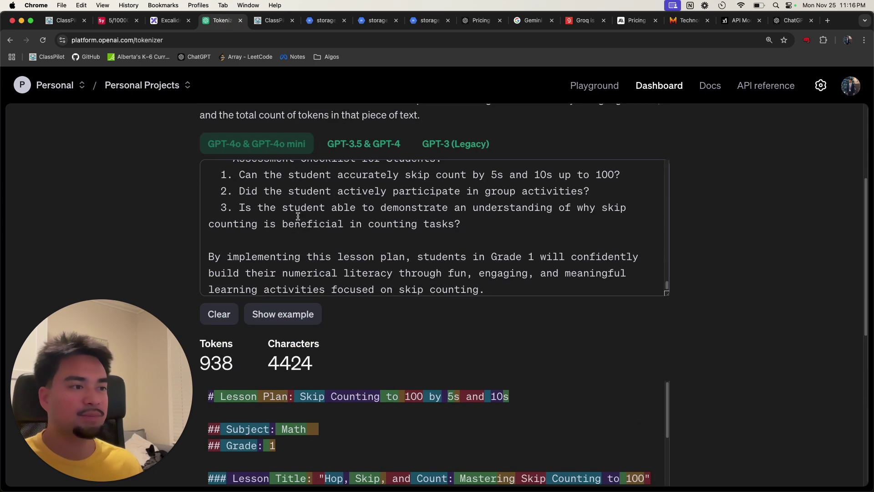
pyautogui.click(298, 215)
pyautogui.press('super+a')
pyautogui.press('super+v')
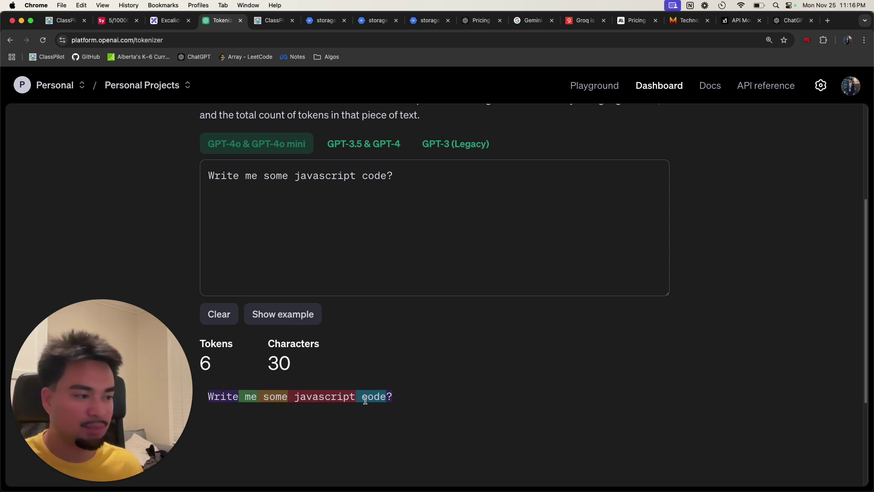
pyautogui.doubleClick(206, 363)
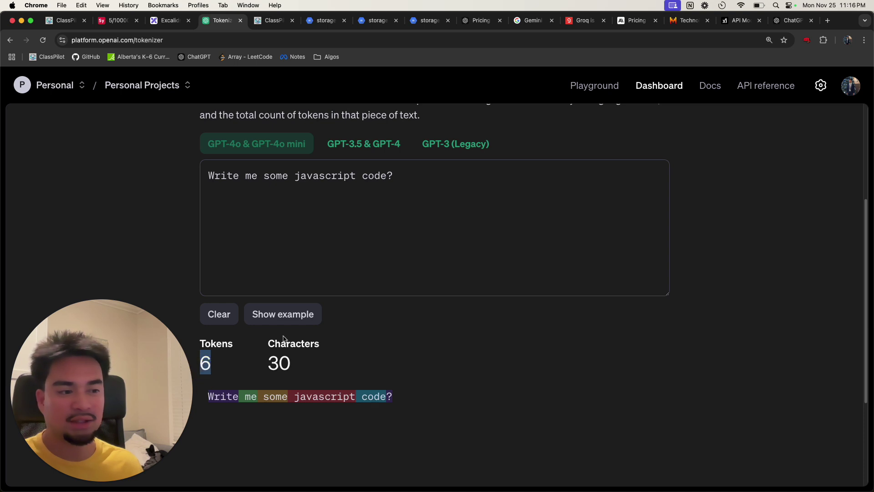
pyautogui.click(795, 20)
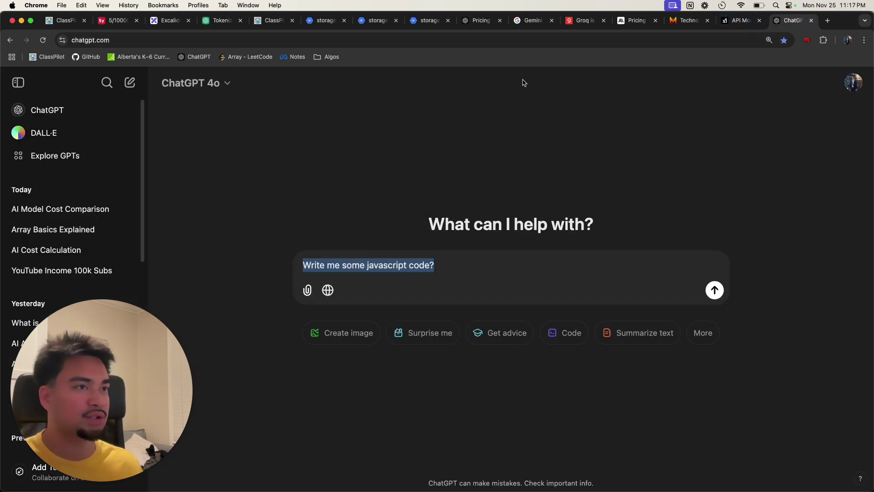
# - Send the JavaScript prompt and select ChatGPT's whole five-kinds-of-code reply for copying
pyautogui.click(593, 290)
pyautogui.click(709, 295)
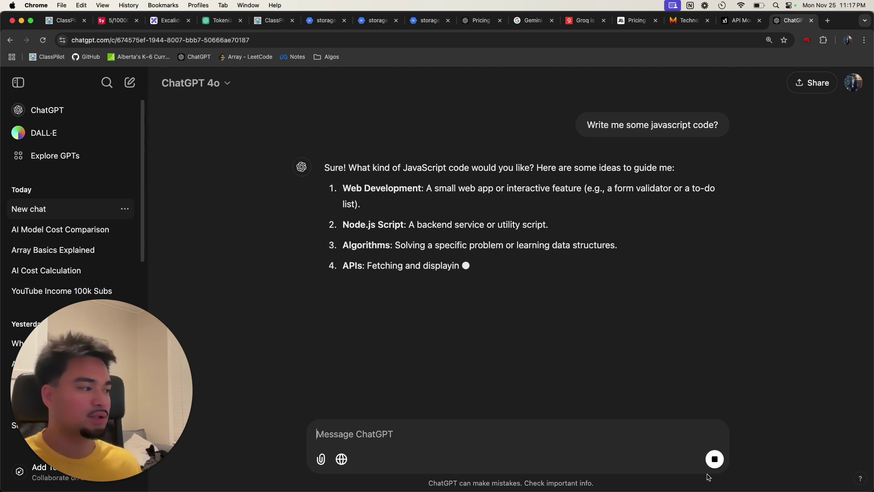
pyautogui.moveTo(462, 313); pyautogui.dragTo(317, 186)
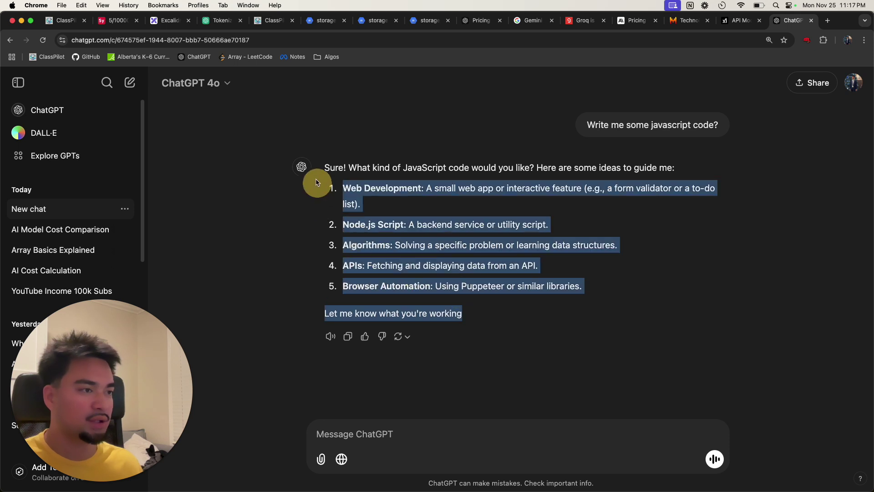
pyautogui.moveTo(466, 316); pyautogui.dragTo(318, 166)
pyautogui.press('super+c')
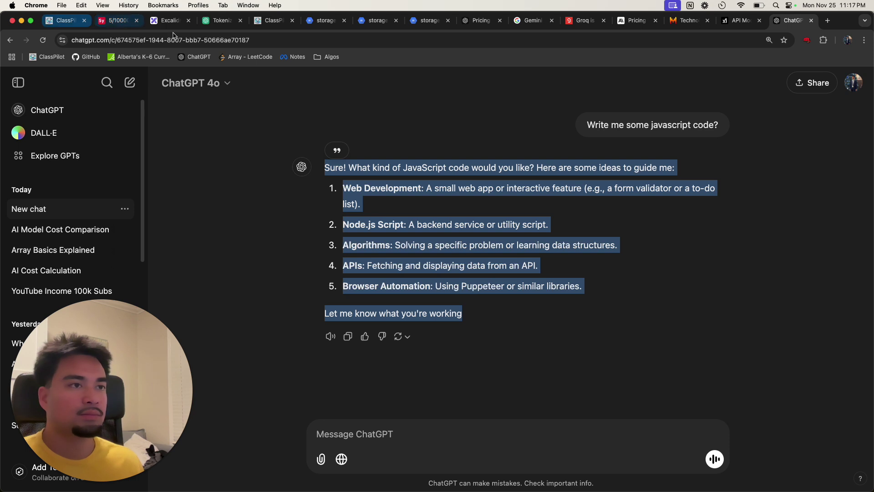
# - Paste ChatGPT's reply into the tokenizer, measuring 94 tokens and 441 characters
pyautogui.click(223, 20)
pyautogui.click(326, 260)
pyautogui.press('super+a')
pyautogui.press('super+v')
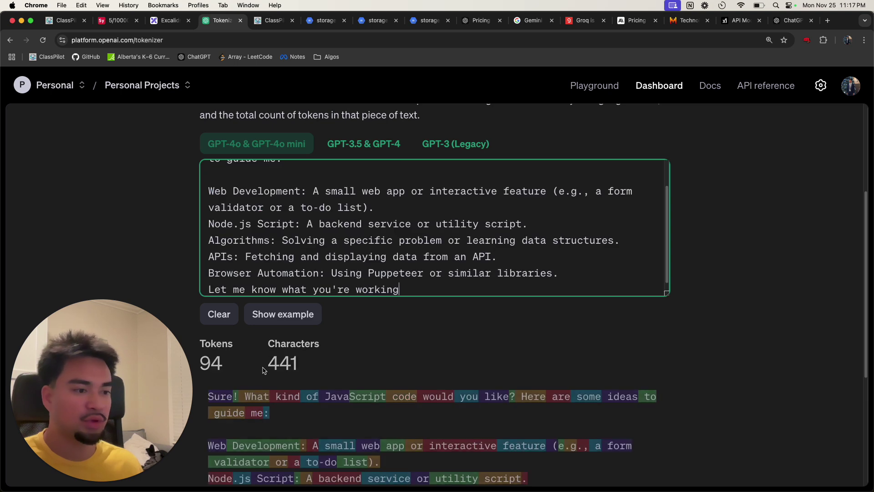
pyautogui.doubleClick(210, 363)
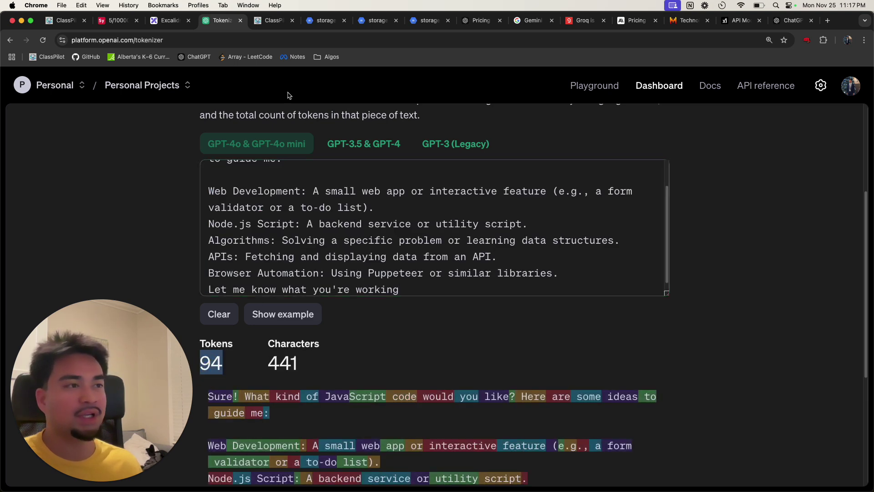
pyautogui.click(157, 23)
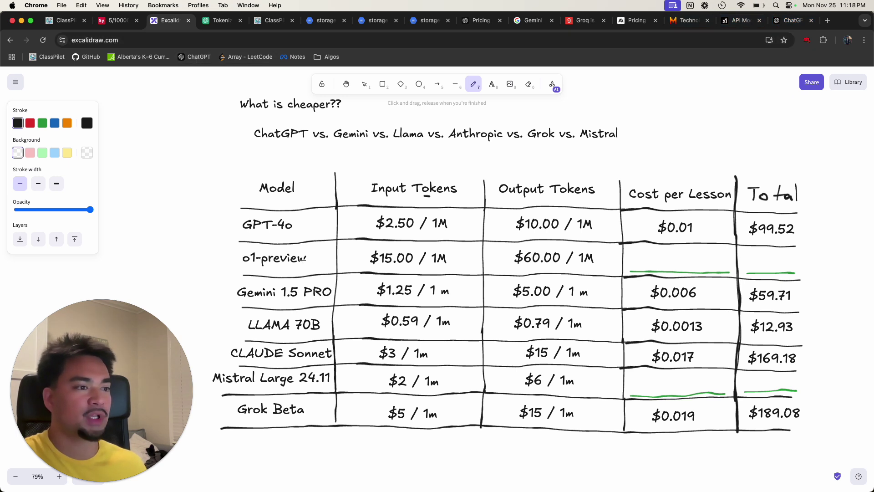
# - Glance over the OpenAI pricing page, then check the Excalidraw table again
pyautogui.click(479, 20)
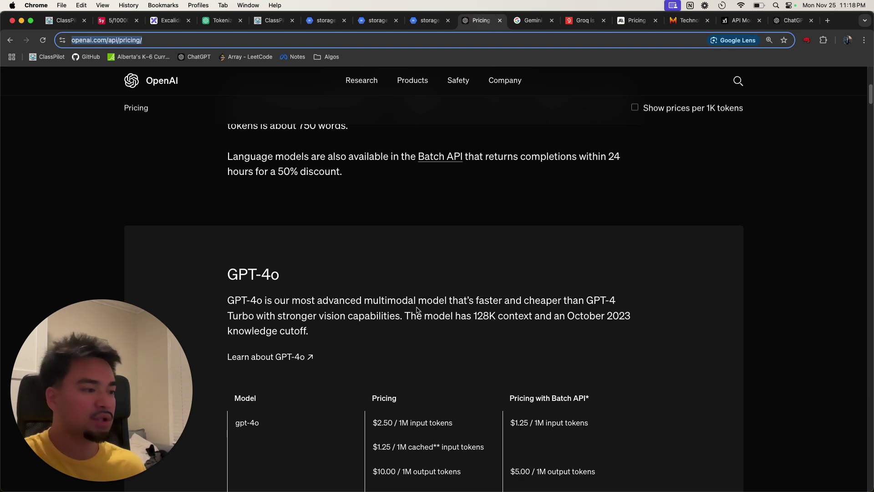
pyautogui.scroll(-3, 422, 317)
pyautogui.scroll(-5, 423, 316)
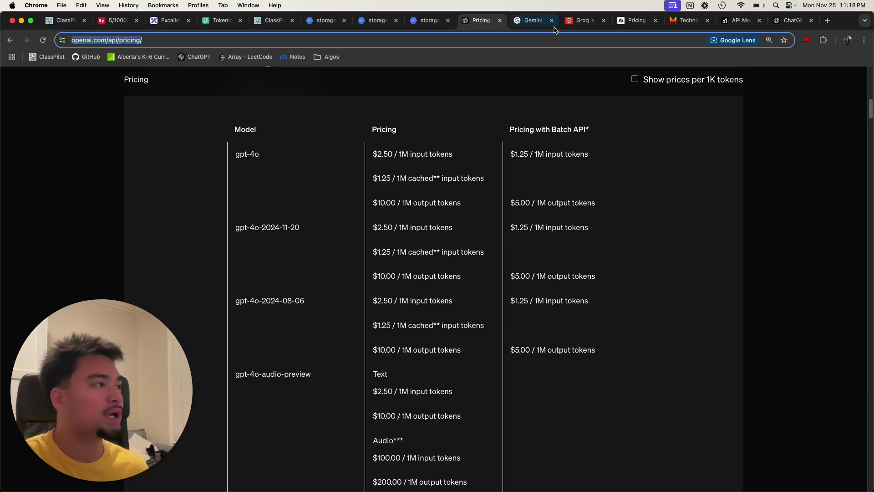
pyautogui.click(169, 20)
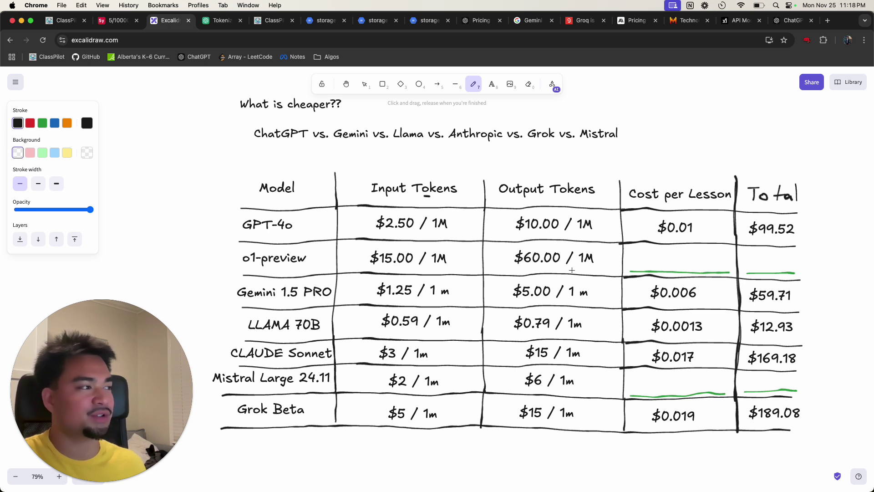
# - Search the OpenAI pricing page for 'preview'
pyautogui.click(482, 21)
pyautogui.scroll(8, 385, 343)
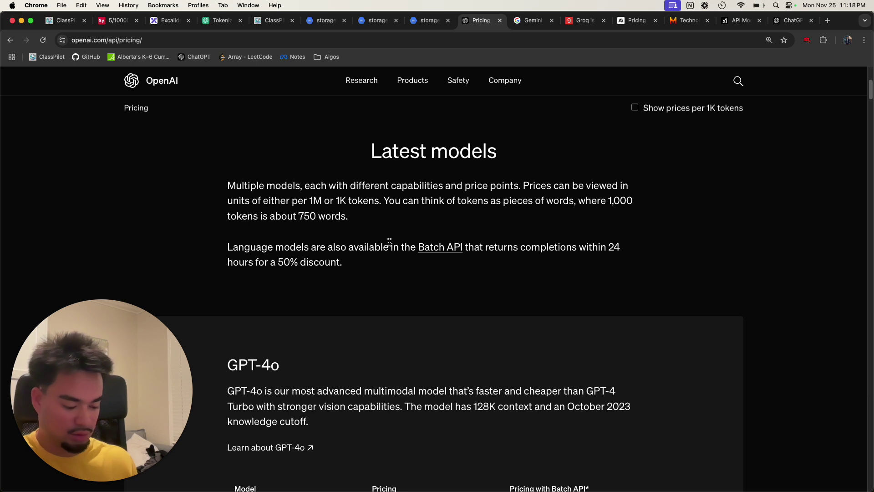
pyautogui.press('super+f')
pyautogui.write('priv')
pyautogui.write('ie')
pyautogui.press('BackSpace')
pyautogui.press('BackSpace')
pyautogui.press('BackSpace')
pyautogui.press('BackSpace')
pyautogui.write('evie')
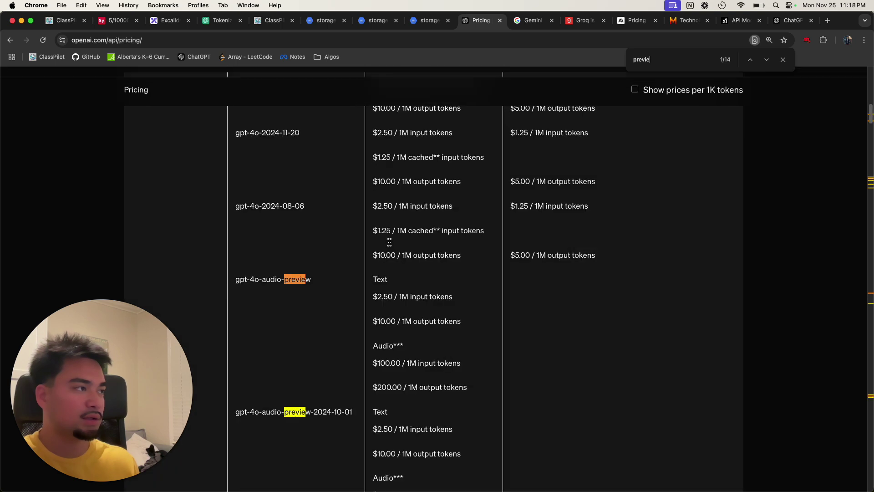
pyautogui.write('w')
# - Locate the o1-preview prices: $15.00 per 1M input and $60.00 per 1M output tokens
pyautogui.scroll(6, 354, 327)
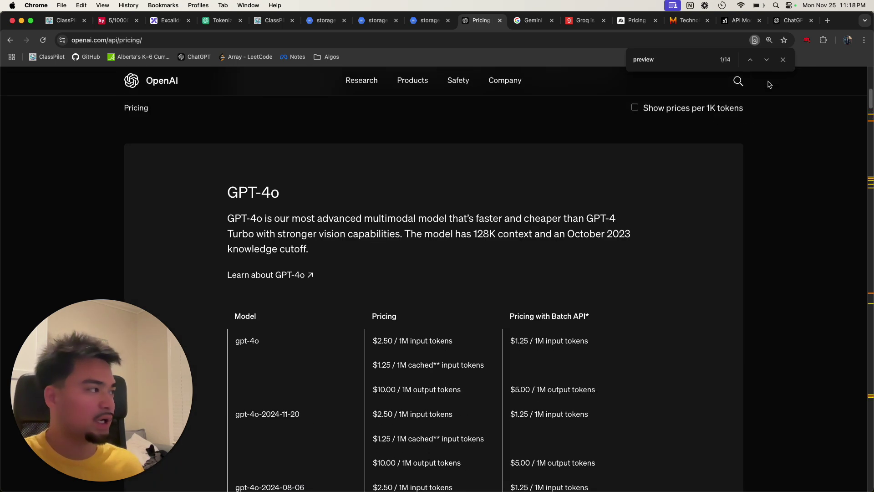
pyautogui.scroll(-10, 596, 291)
pyautogui.scroll(2, 364, 226)
pyautogui.scroll(-12, 380, 246)
pyautogui.scroll(-15, 392, 267)
pyautogui.scroll(-4, 399, 264)
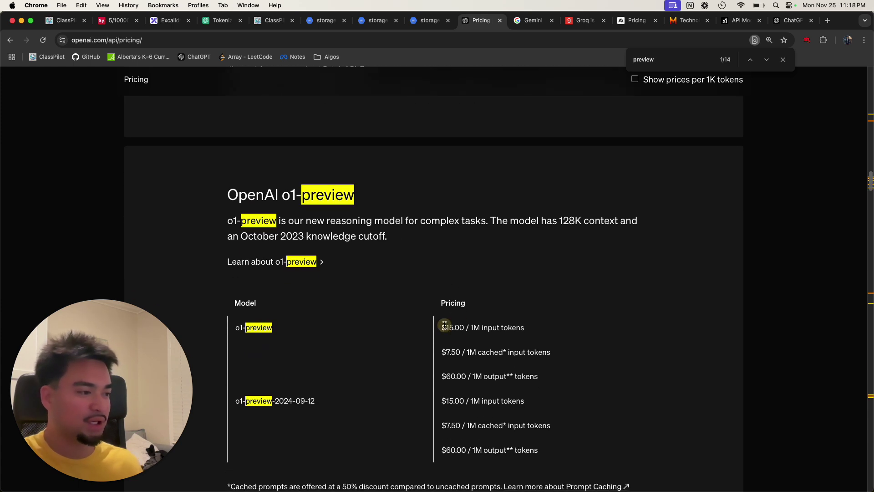
pyautogui.moveTo(527, 331); pyautogui.dragTo(433, 327)
pyautogui.scroll(-3, 502, 357)
pyautogui.scroll(-1, 502, 358)
pyautogui.moveTo(538, 313); pyautogui.dragTo(437, 307)
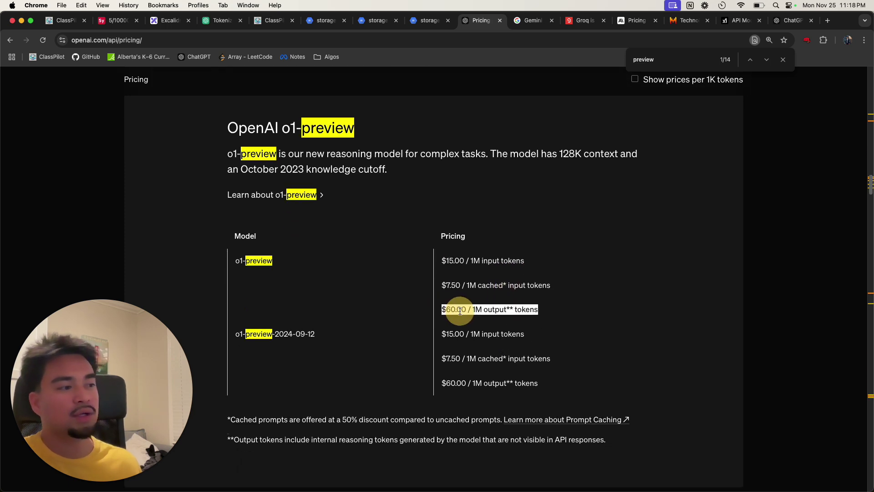
pyautogui.click(459, 311)
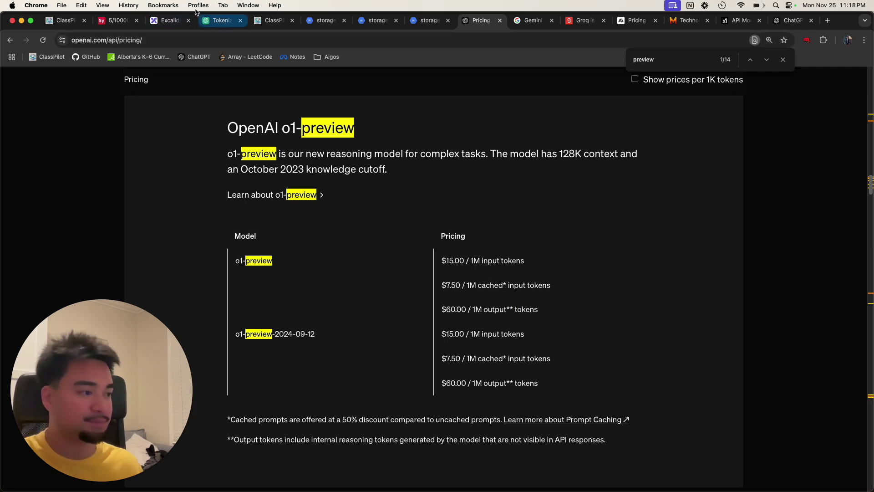
pyautogui.moveTo(547, 286); pyautogui.dragTo(457, 285)
pyautogui.click(457, 286)
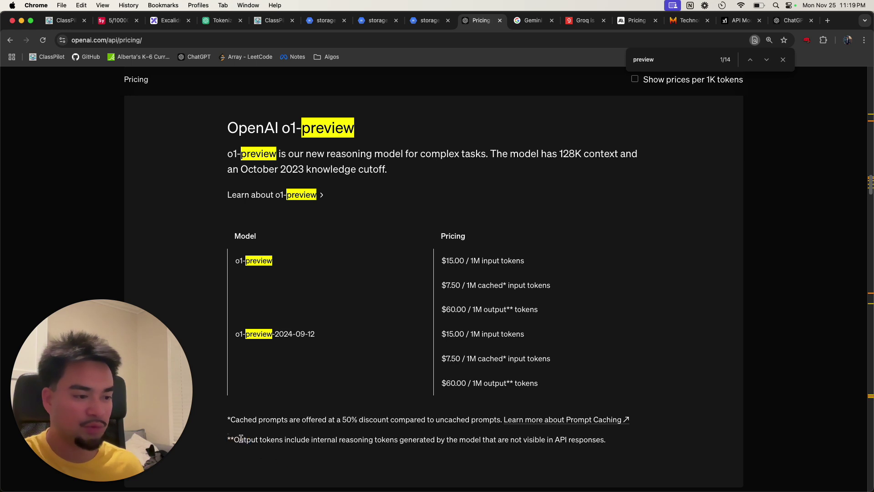
pyautogui.moveTo(236, 441); pyautogui.dragTo(600, 451)
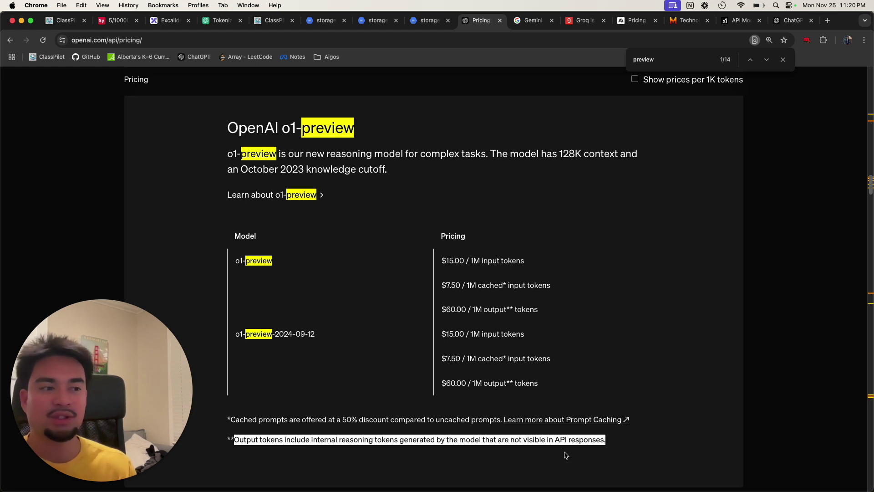
pyautogui.click(445, 311)
pyautogui.moveTo(543, 305); pyautogui.dragTo(544, 306)
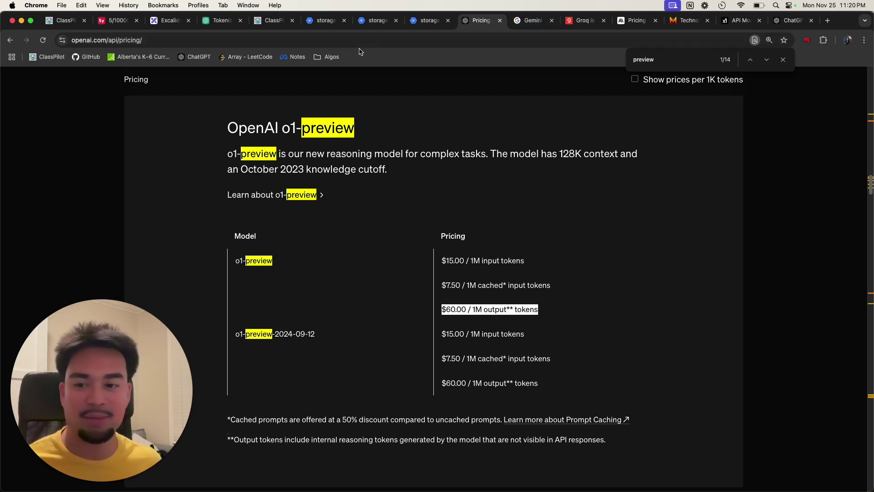
pyautogui.click(168, 20)
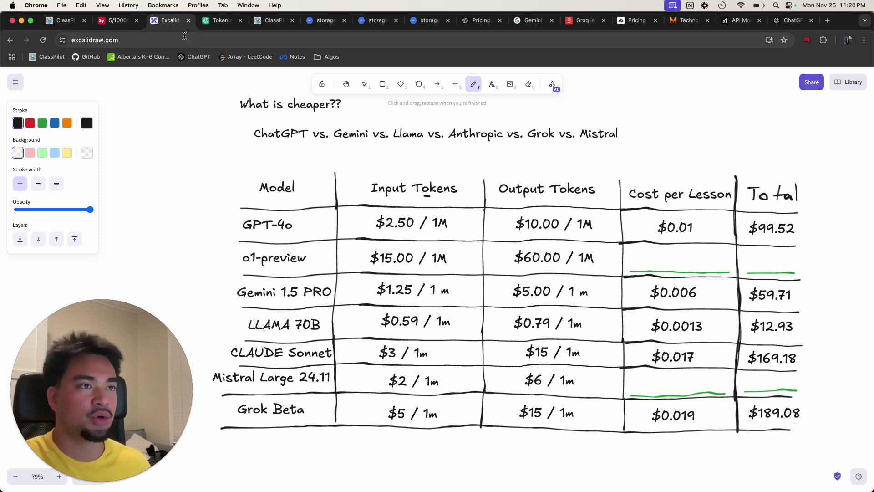
# - Switch to ClassPilot's Skip Counting to 100 by 5s and 10s lesson plan (gpt-4o, score 91)
pyautogui.click(273, 20)
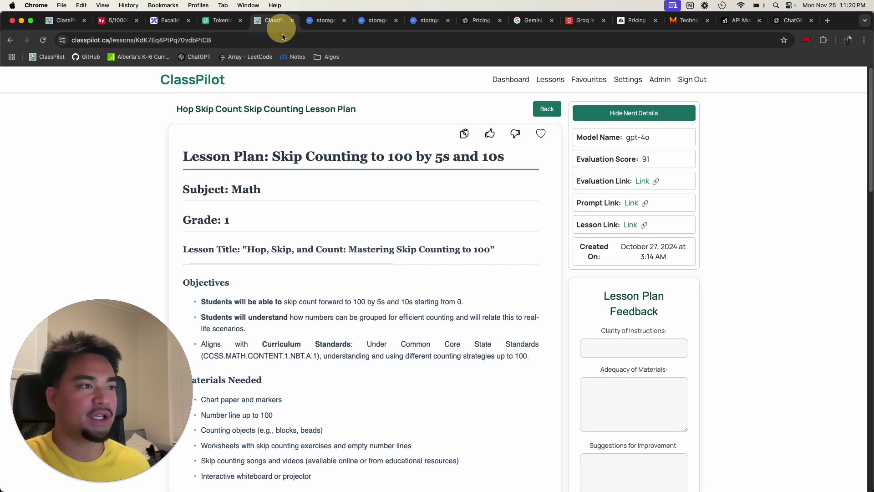
# - Go back to the Lessons list and keep the filters at Mathematics and Grade 1
pyautogui.click(547, 109)
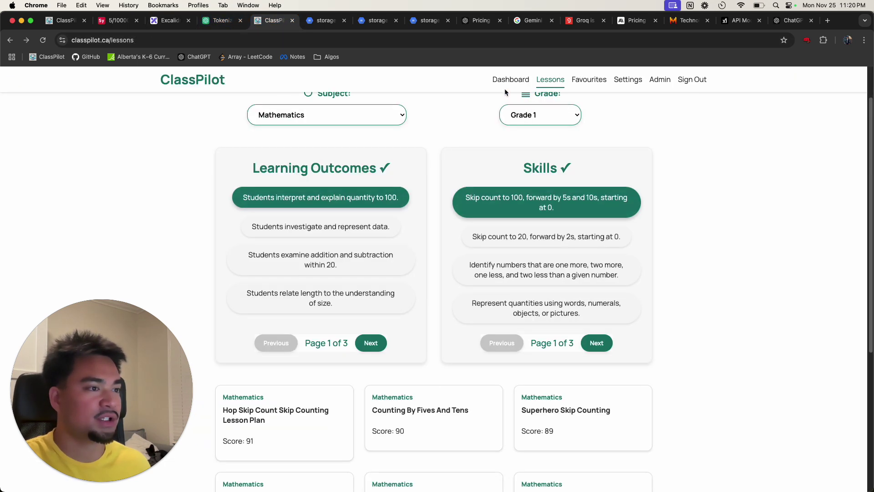
pyautogui.scroll(-4, 337, 206)
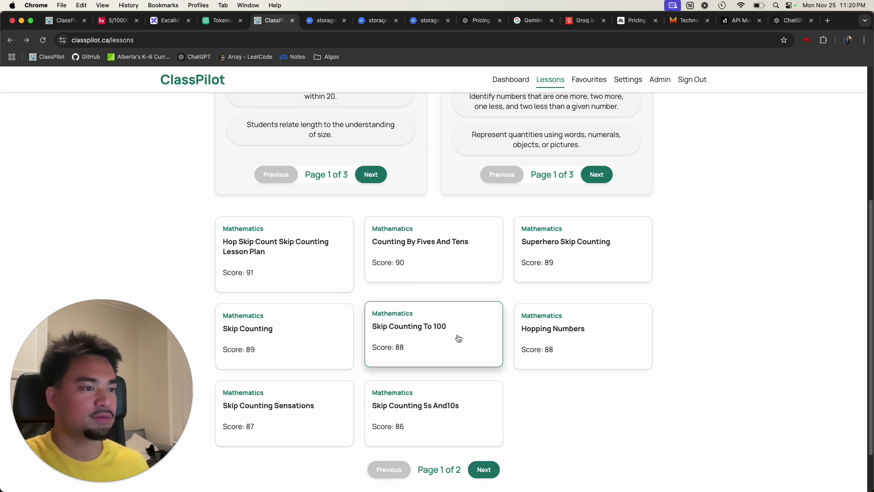
pyautogui.scroll(1, 403, 336)
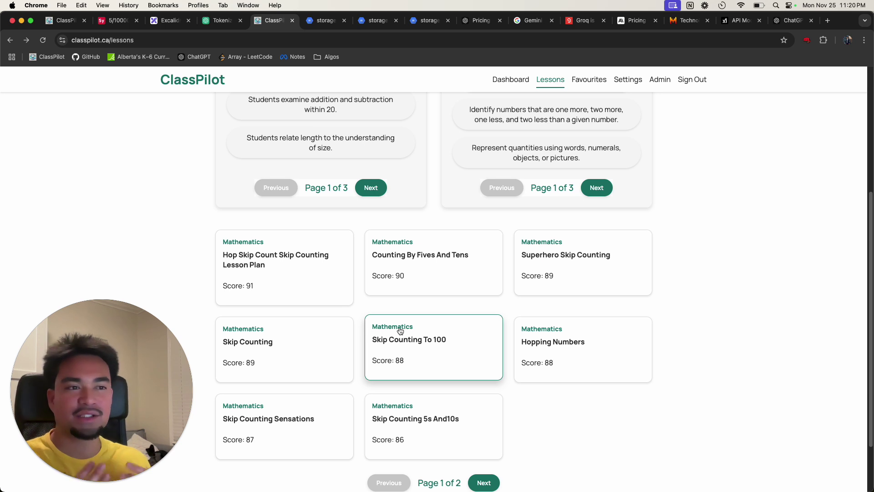
pyautogui.scroll(5, 400, 331)
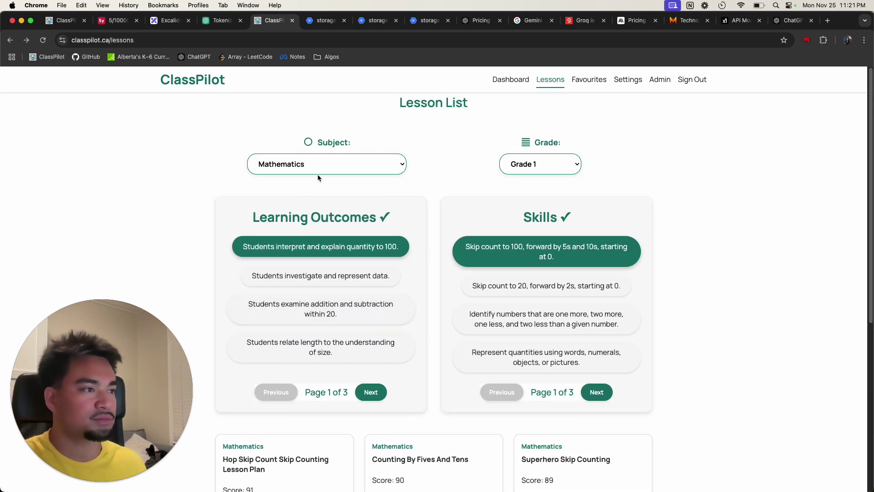
pyautogui.click(395, 174)
pyautogui.click(205, 183)
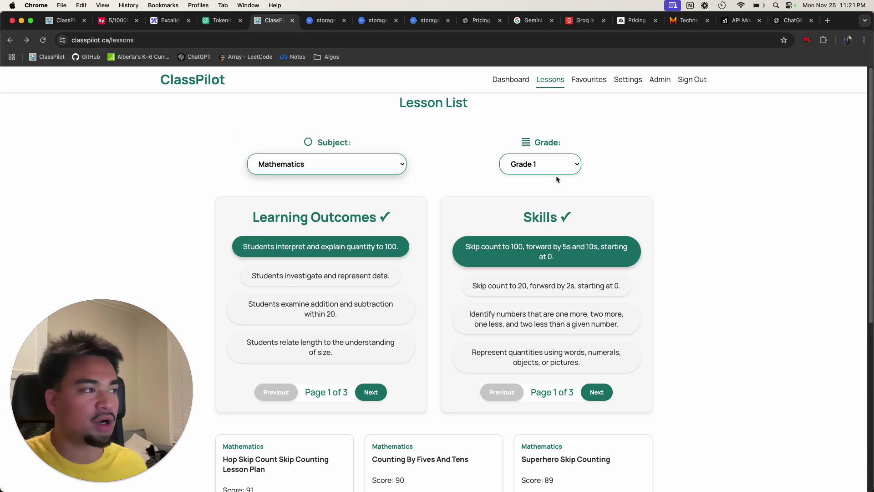
pyautogui.click(555, 173)
pyautogui.click(176, 254)
# - Open the Hop Skip Count Skip Counting Lesson Plan card
pyautogui.scroll(-4, 240, 427)
pyautogui.scroll(4, 246, 338)
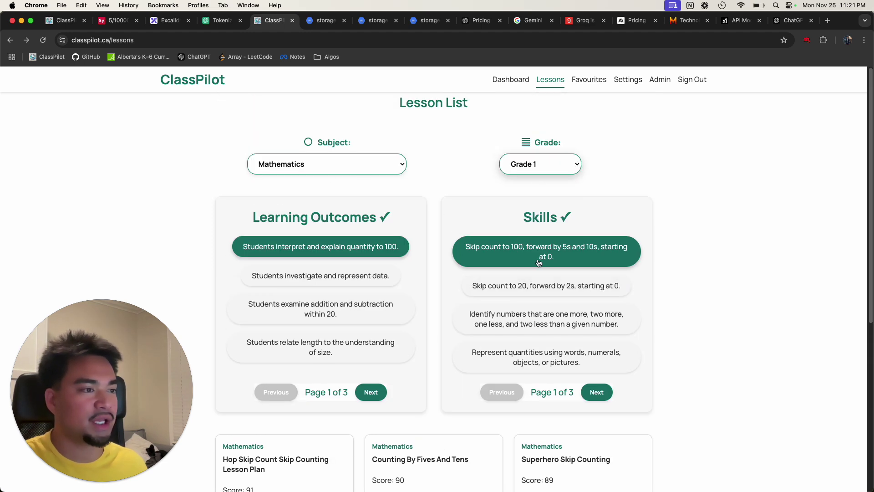
pyautogui.scroll(-3, 491, 269)
pyautogui.scroll(2, 332, 364)
pyautogui.scroll(-3, 303, 342)
pyautogui.click(302, 341)
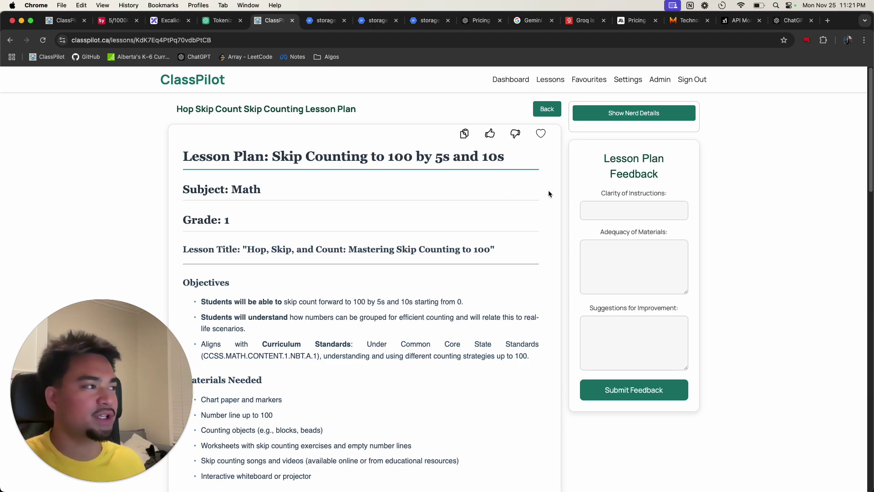
# - Close two leftover storage tabs and reveal the lesson's model and evaluation details
pyautogui.scroll(-15, 298, 245)
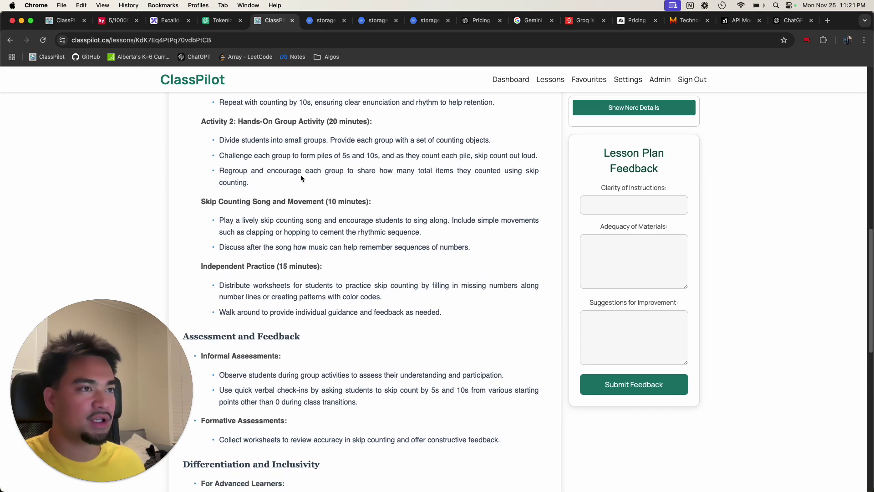
pyautogui.scroll(-8, 308, 333)
pyautogui.scroll(4, 308, 332)
pyautogui.click(344, 20)
pyautogui.click(344, 20)
pyautogui.click(344, 21)
pyautogui.scroll(2, 591, 136)
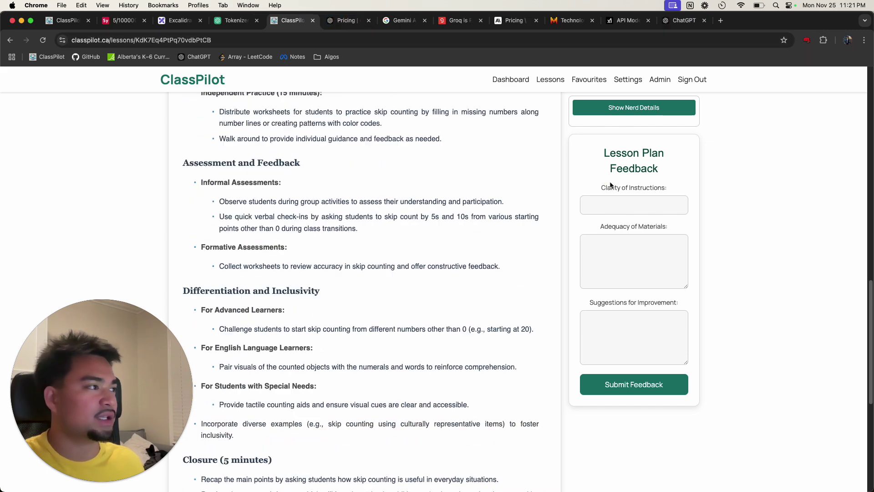
pyautogui.click(624, 113)
pyautogui.scroll(2, 635, 169)
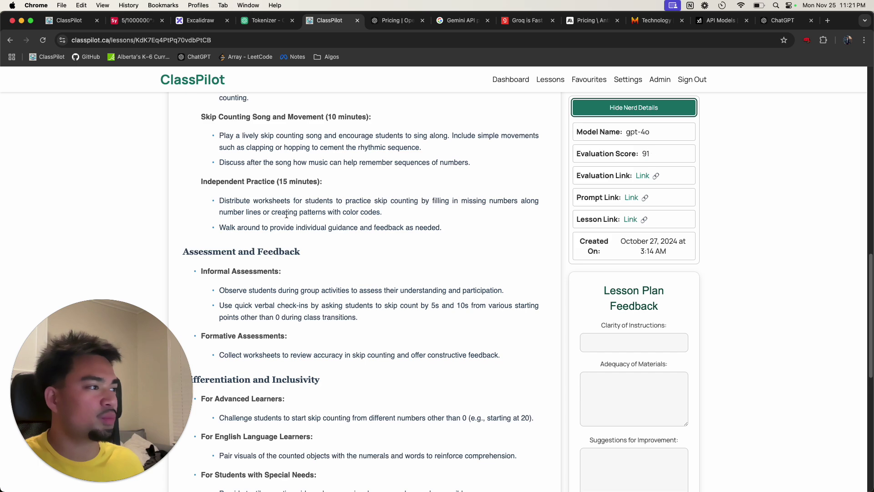
pyautogui.scroll(-2, 289, 211)
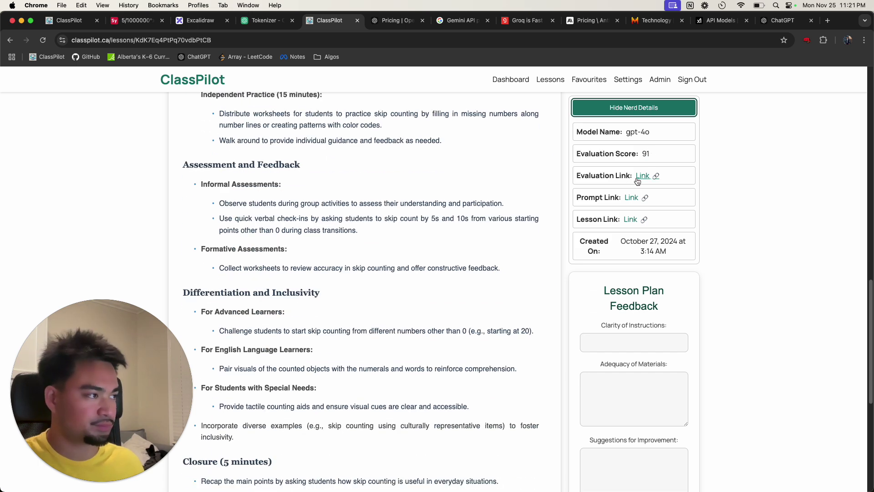
# - Open the lesson's stored markdown and JSON prompt files in new tabs and inspect them
pyautogui.keyDown('super'); pyautogui.click(631, 220); pyautogui.keyUp('super')
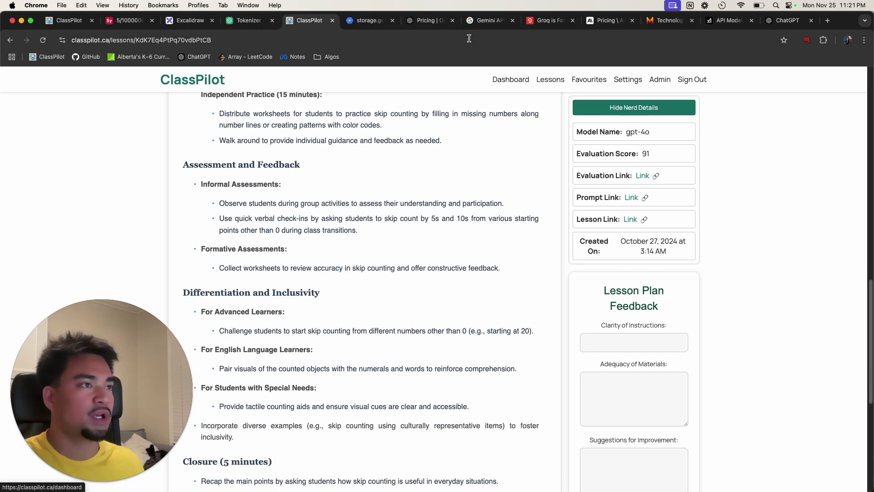
pyautogui.click(398, 22)
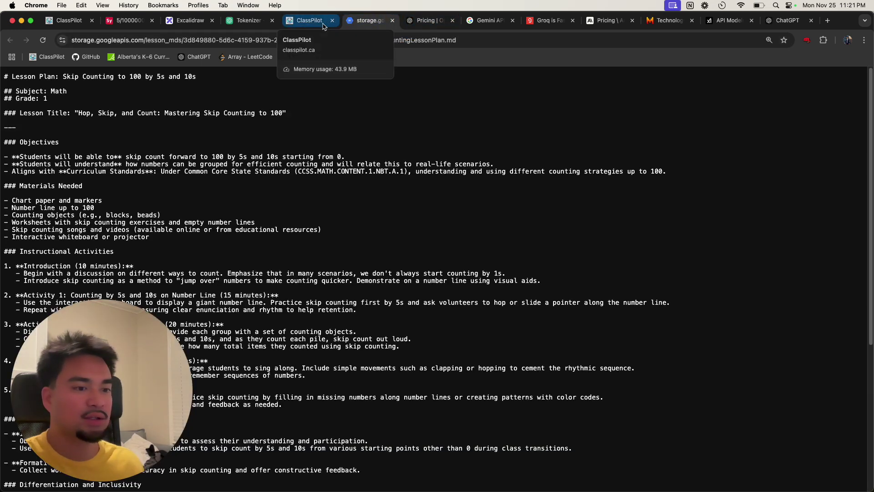
pyautogui.click(324, 26)
pyautogui.keyDown('super'); pyautogui.click(632, 199); pyautogui.keyUp('super')
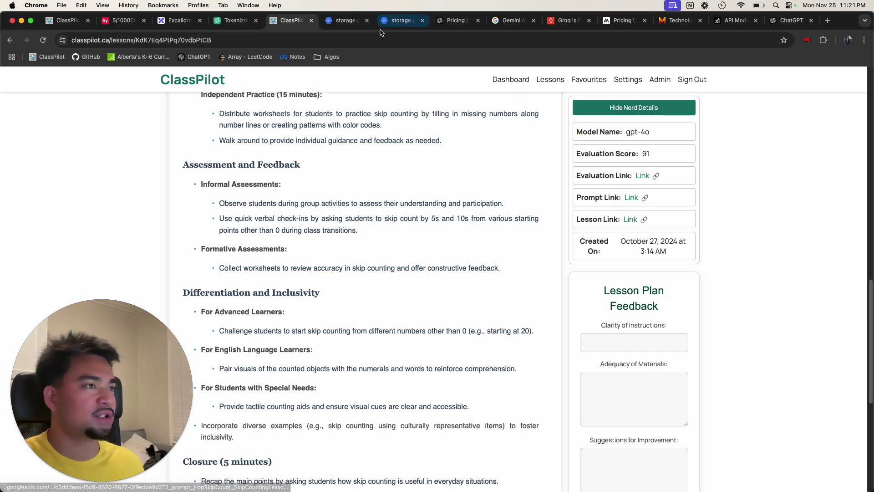
pyautogui.click(346, 20)
pyautogui.click(398, 21)
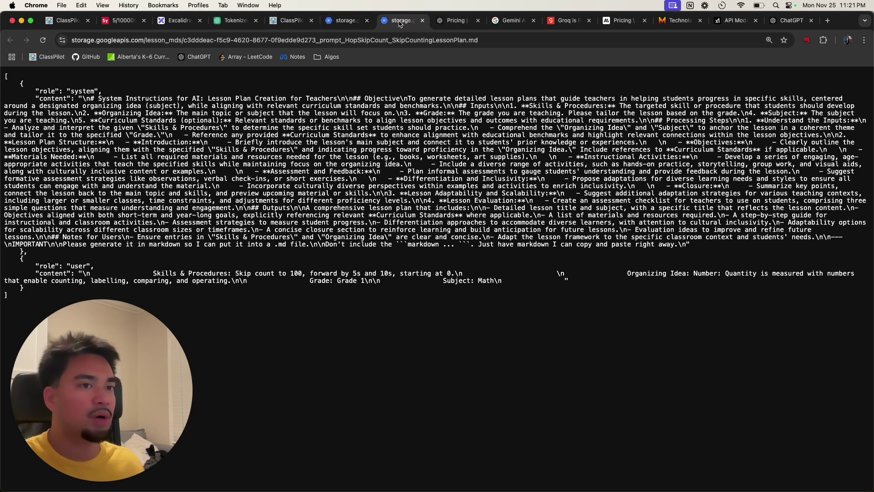
pyautogui.moveTo(22, 298); pyautogui.dragTo(2, 70)
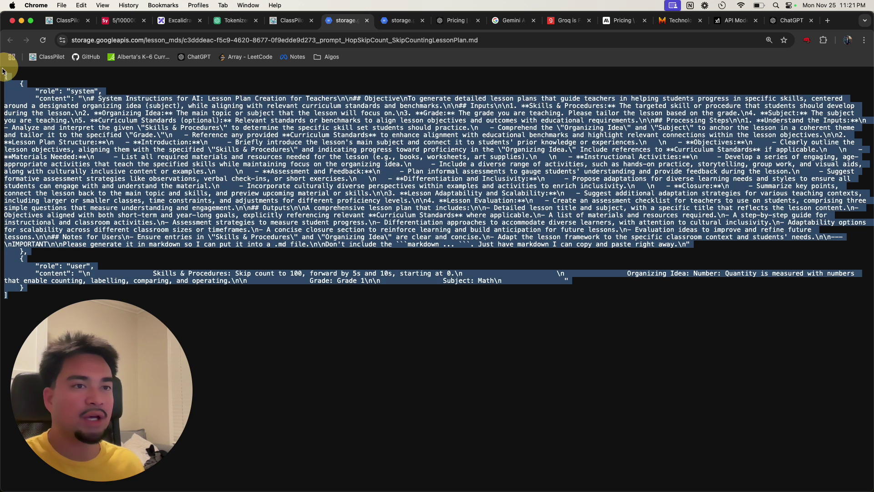
pyautogui.click(401, 21)
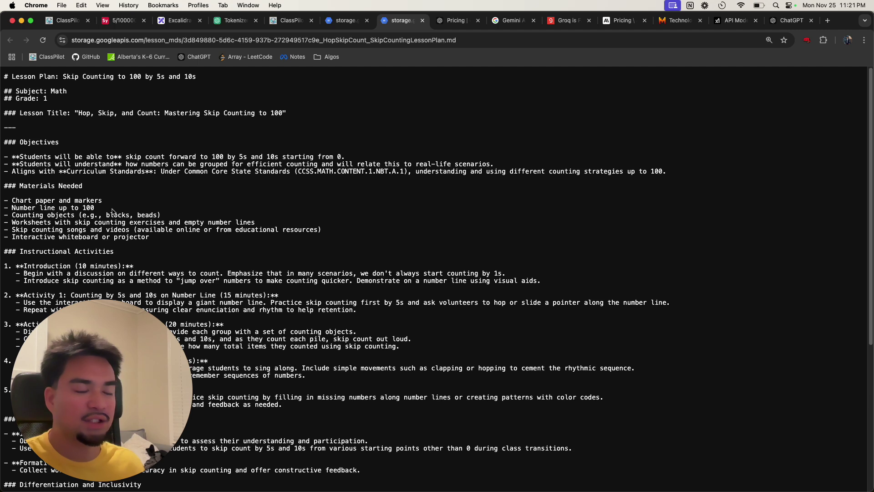
pyautogui.scroll(-5, 109, 205)
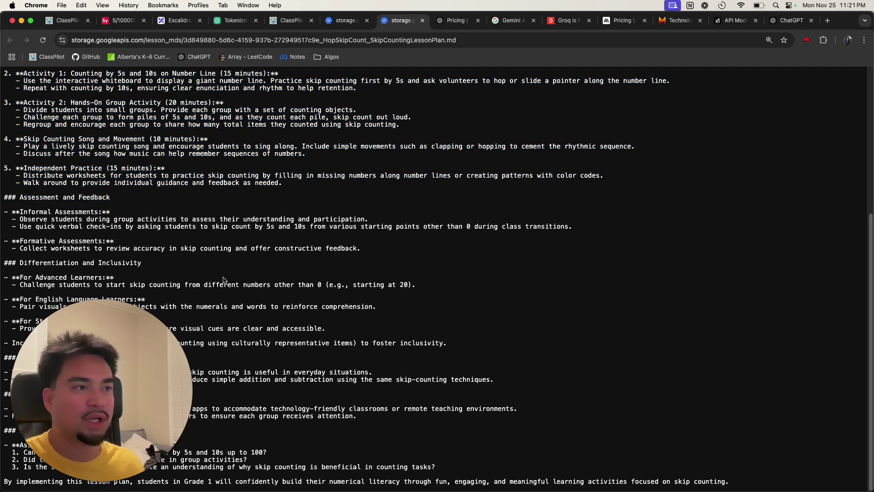
# - Check the OpenAI o1-preview pricing page, then return to the ClassPilot lesson
pyautogui.click(442, 21)
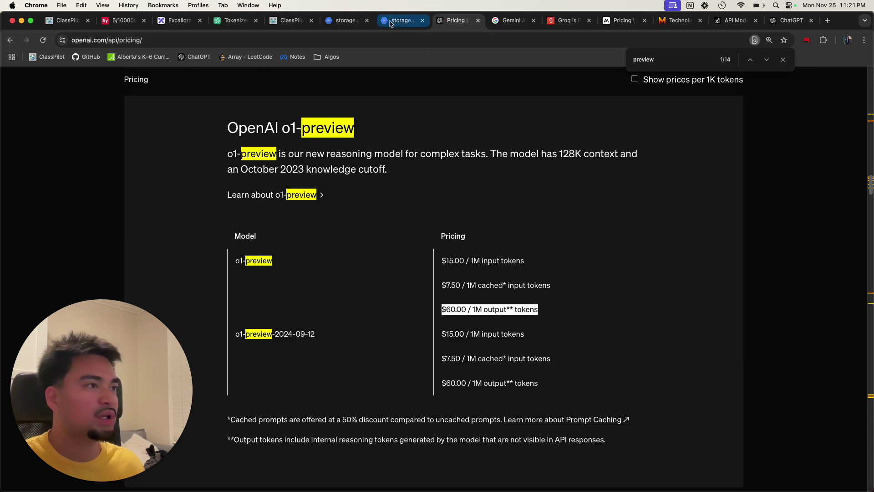
pyautogui.hotkey('ctrl', 'shift', 'Tab')
pyautogui.hotkey('ctrl', 'shift', 'Tab')
pyautogui.press('super+a')
pyautogui.click(440, 25)
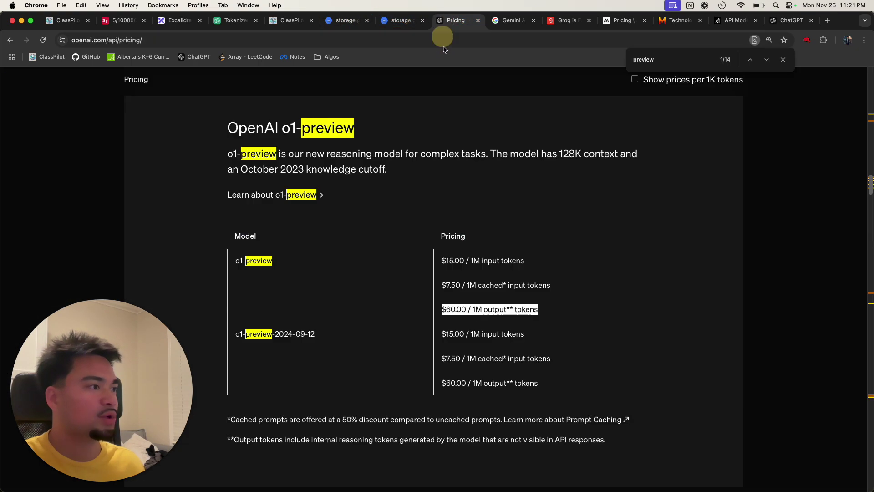
pyautogui.hotkey('ctrl', 'shift', 'Tab')
pyautogui.hotkey('ctrl', 'shift', 'Tab')
pyautogui.hotkey('ctrl', 'shift', 'Tab')
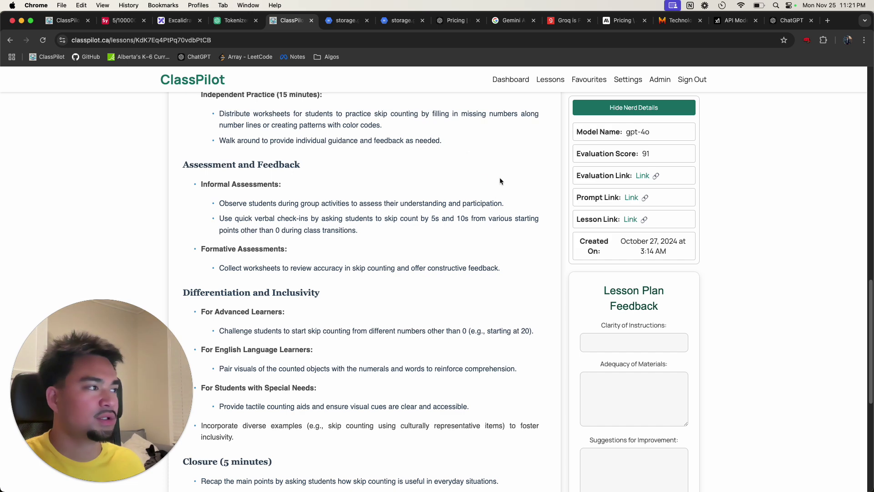
pyautogui.scroll(3, 448, 152)
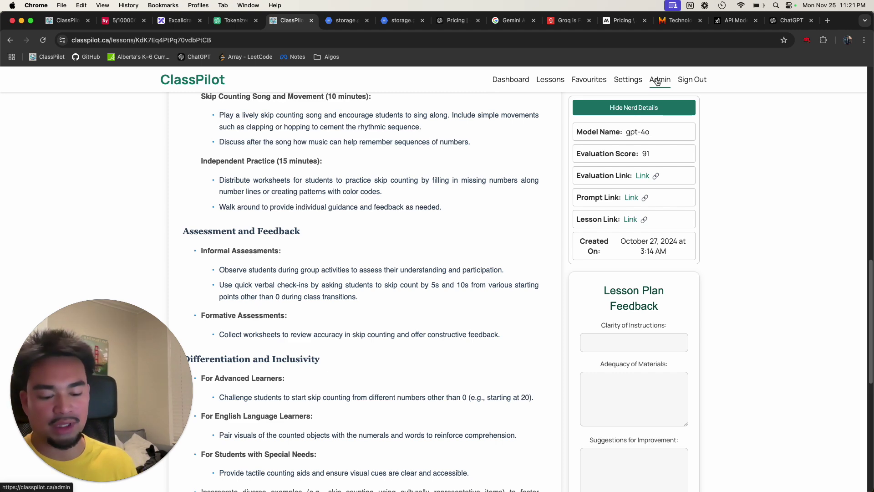
# - Read 9952 total lessons on ClassPilot's admin dashboard, then return to the Excalidraw table
pyautogui.click(658, 81)
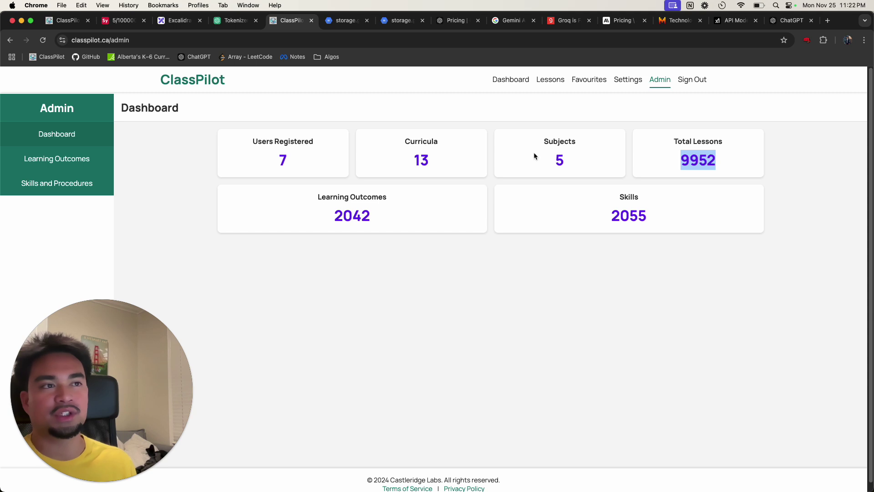
pyautogui.click(178, 20)
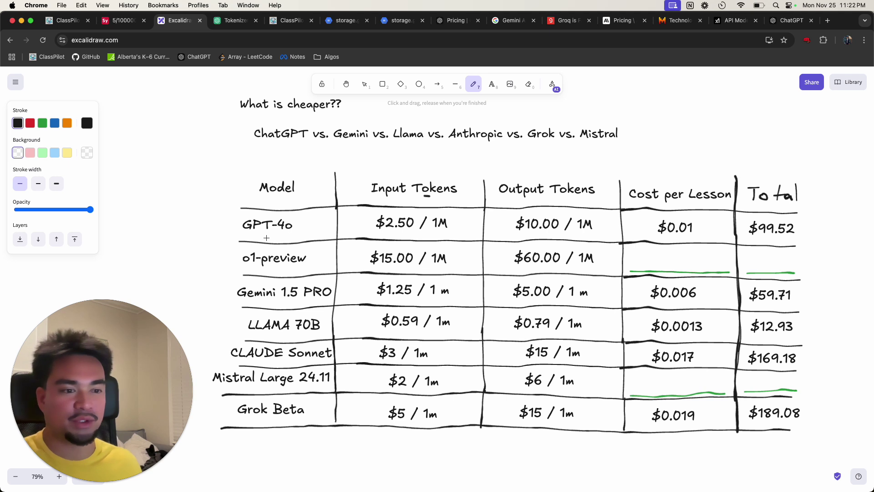
# - Try pencil underlines under $0.01, $99.52 and $12.93, undoing each one
pyautogui.moveTo(645, 235); pyautogui.dragTo(692, 236)
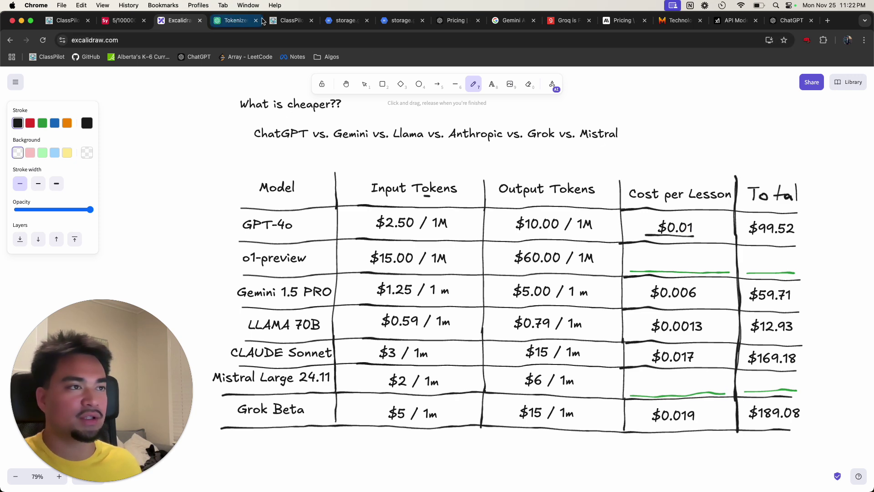
pyautogui.click(232, 20)
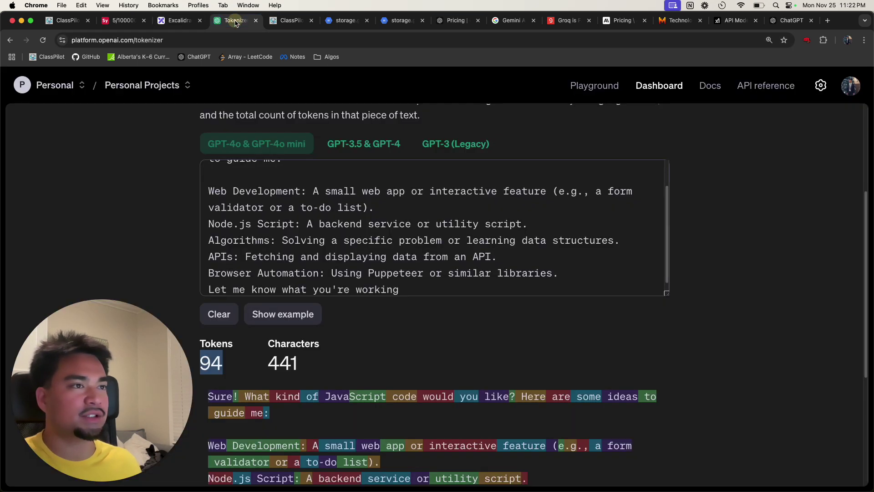
pyautogui.click(178, 20)
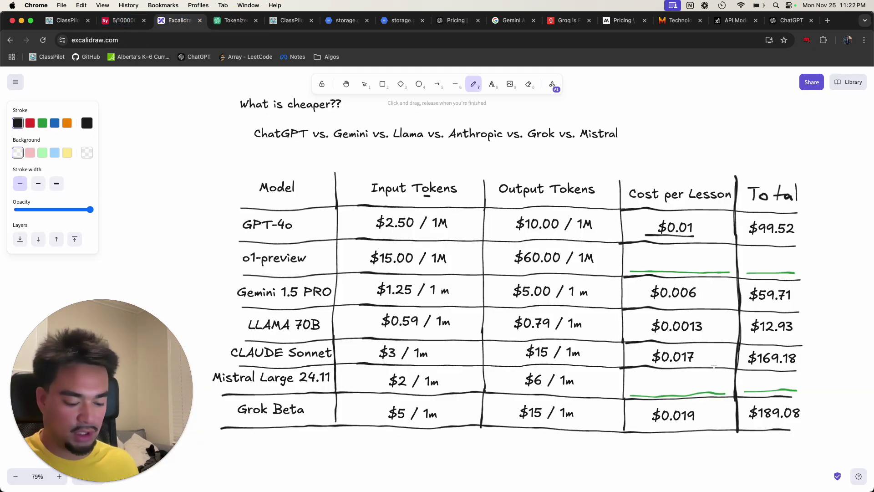
pyautogui.press('super+z')
pyautogui.moveTo(735, 235); pyautogui.dragTo(794, 238)
pyautogui.press('super+z')
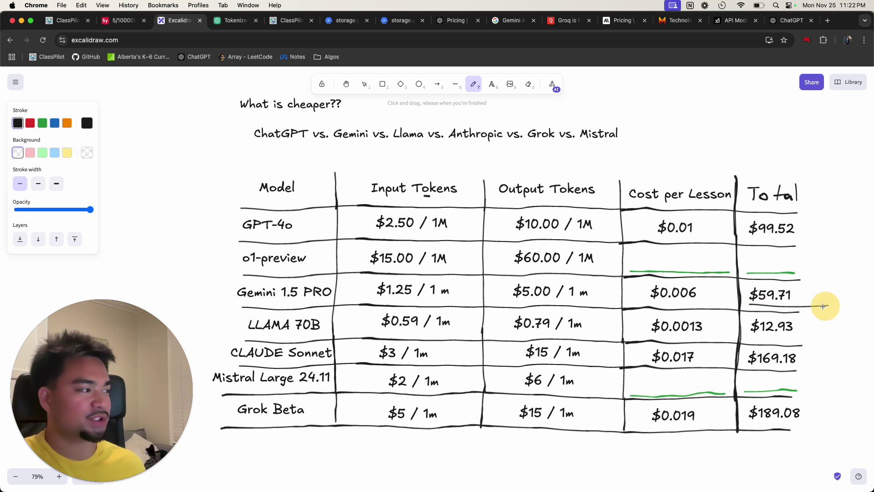
pyautogui.moveTo(748, 337); pyautogui.dragTo(799, 335)
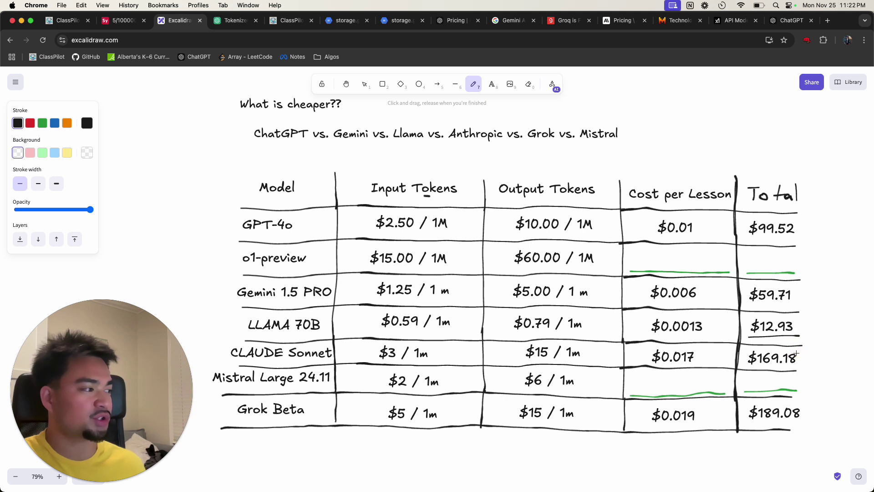
pyautogui.press('super+z')
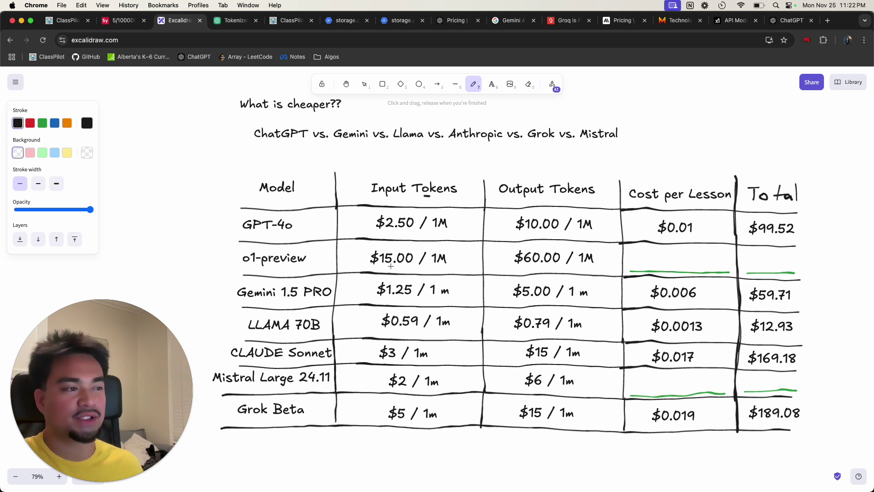
# - Hand-write 15 over 1m with an equals sign above the table, beside the title
pyautogui.scroll(-2, 406, 257)
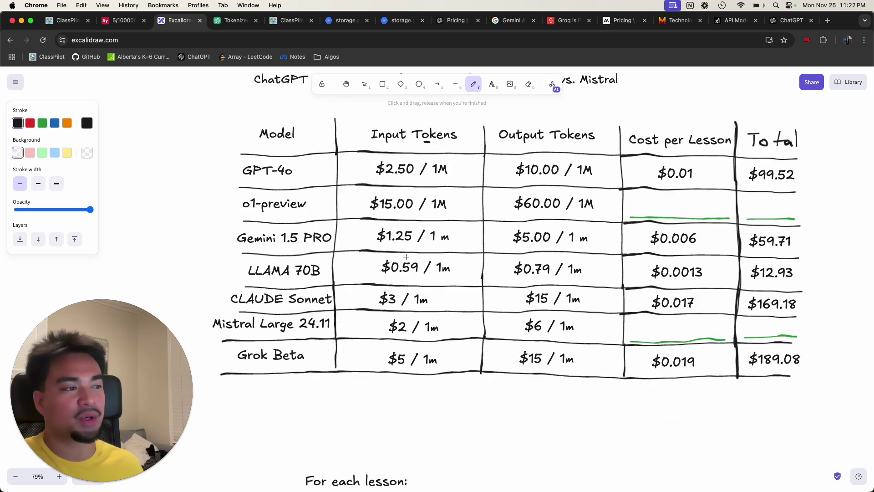
pyautogui.scroll(2, 406, 257)
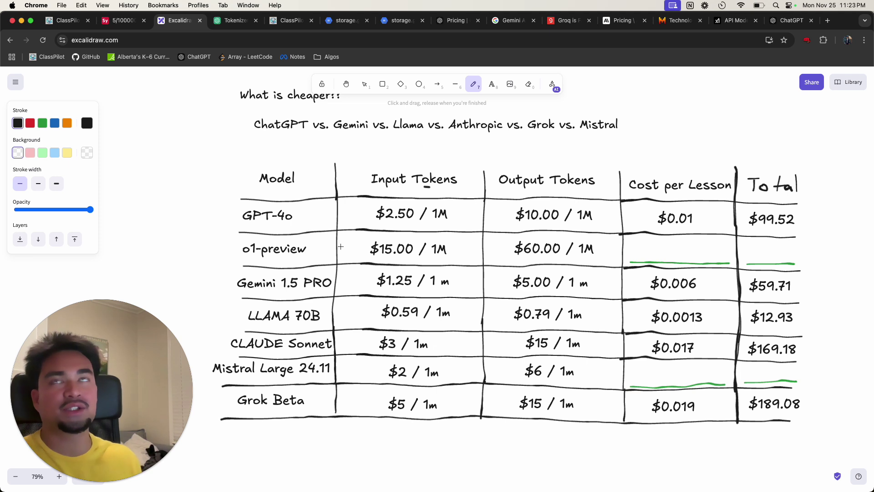
pyautogui.moveTo(658, 106)
pyautogui.mouseDown()
pyautogui.moveTo(657, 124)
pyautogui.moveTo(677, 121)
pyautogui.moveTo(668, 124)
pyautogui.moveTo(693, 136)
pyautogui.moveTo(660, 156)
pyautogui.moveTo(685, 155)
pyautogui.moveTo(707, 134)
pyautogui.moveTo(707, 142)
pyautogui.mouseUp()
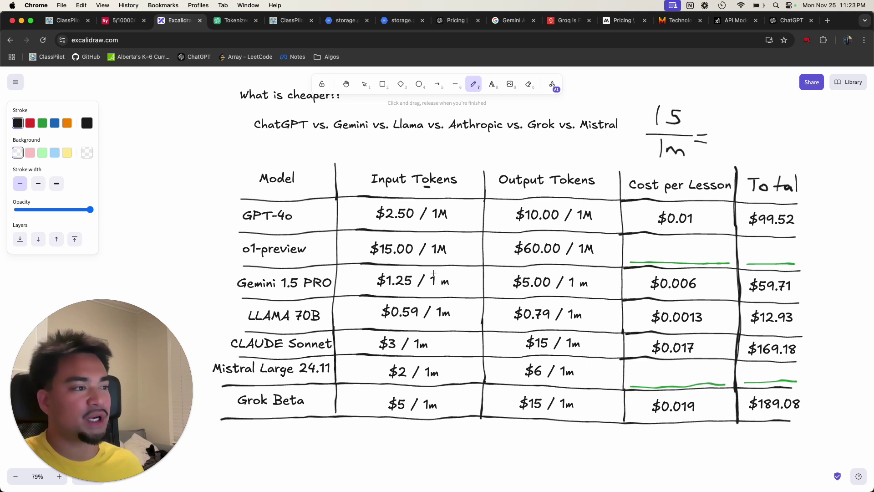
pyautogui.scroll(1, 418, 248)
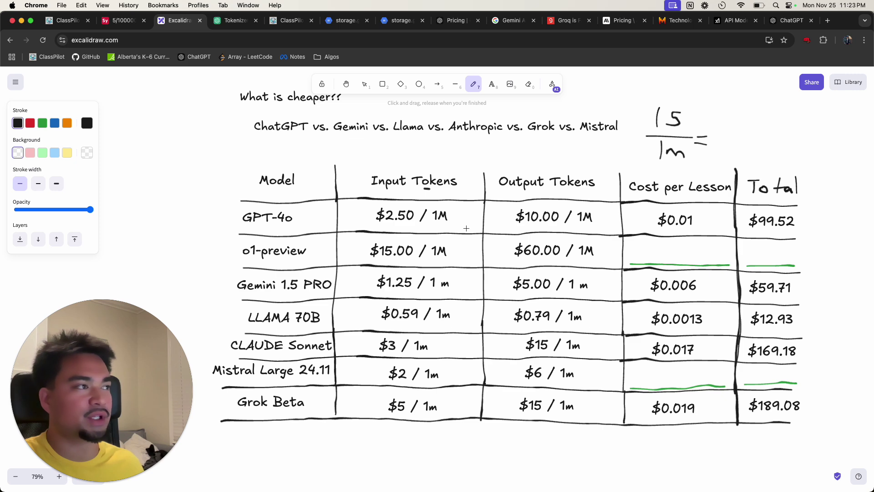
# - Look up the o1-preview $15.00 input price in the Excalidraw table
pyautogui.click(122, 20)
pyautogui.moveTo(181, 74)
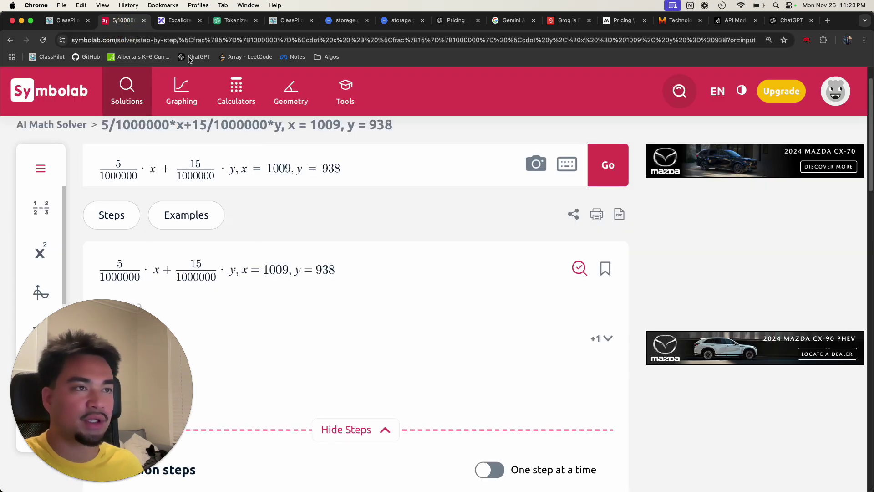
pyautogui.click(176, 25)
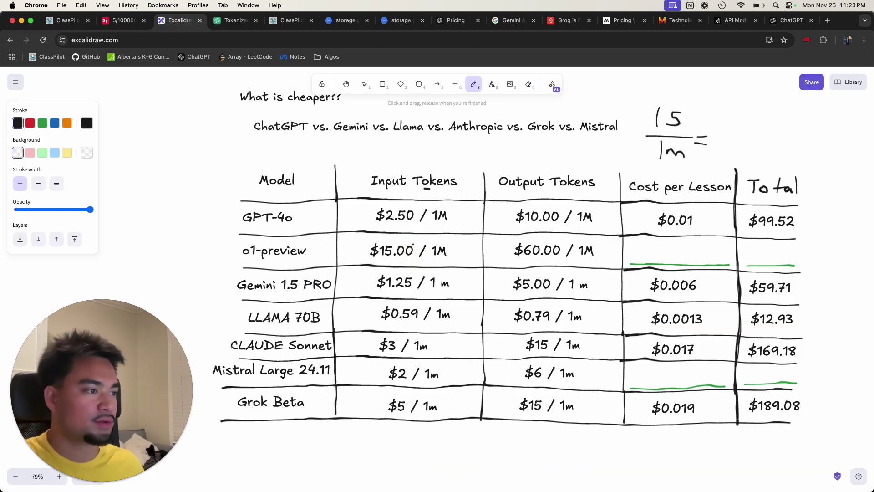
pyautogui.press('v')
pyautogui.click(402, 220)
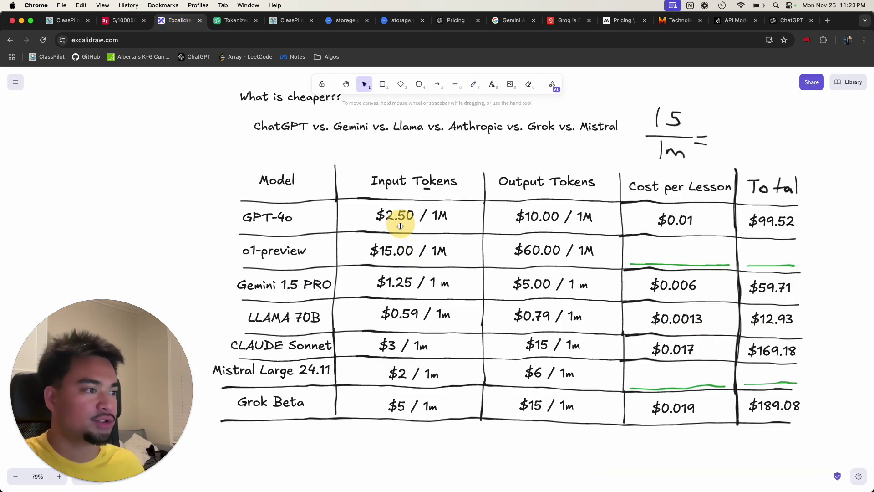
pyautogui.doubleClick(390, 254)
pyautogui.click(390, 253)
pyautogui.moveTo(380, 253); pyautogui.dragTo(393, 252)
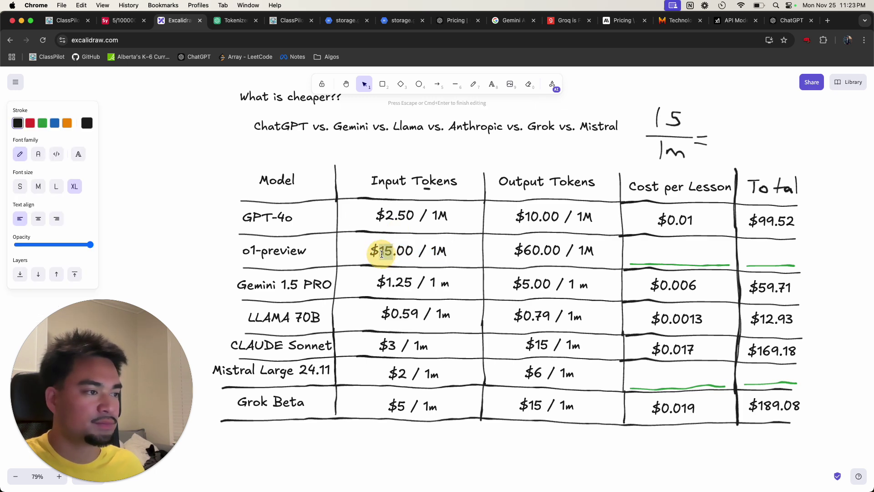
# - Replace Symbolab's first numerator 5 with 15
pyautogui.click(140, 23)
pyautogui.click(156, 212)
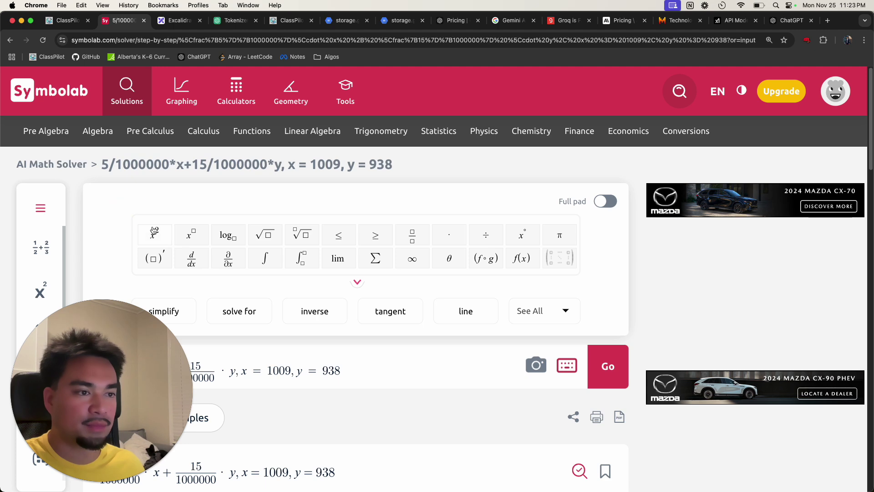
pyautogui.scroll(-3, 154, 273)
pyautogui.doubleClick(118, 191)
pyautogui.write('15')
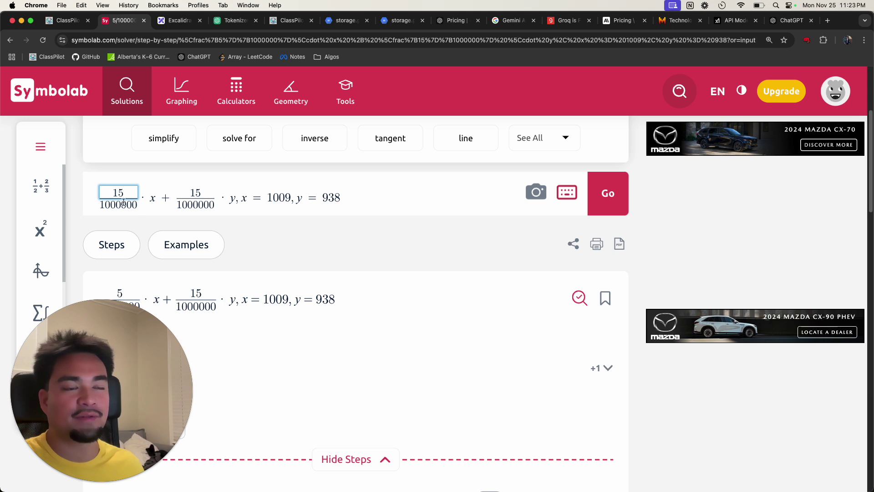
pyautogui.click(151, 201)
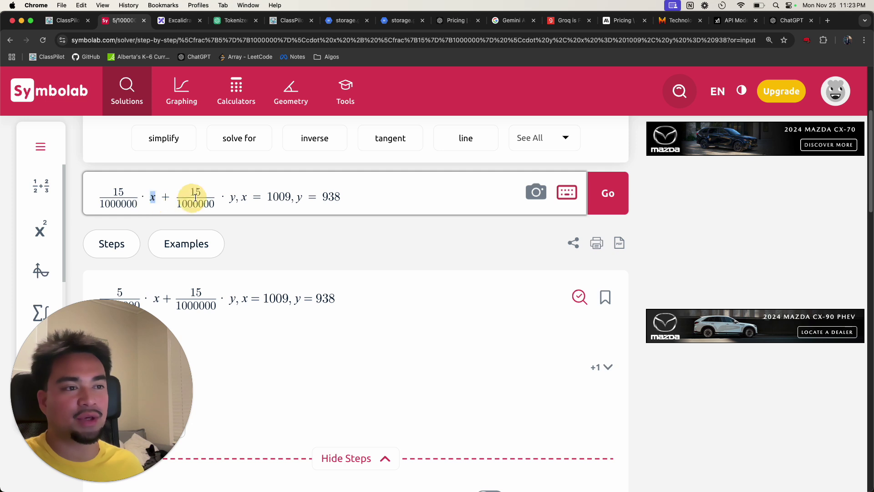
# - Replace the second numerator 15 with 60, matching o1-preview's output price
pyautogui.click(176, 20)
pyautogui.doubleClick(547, 260)
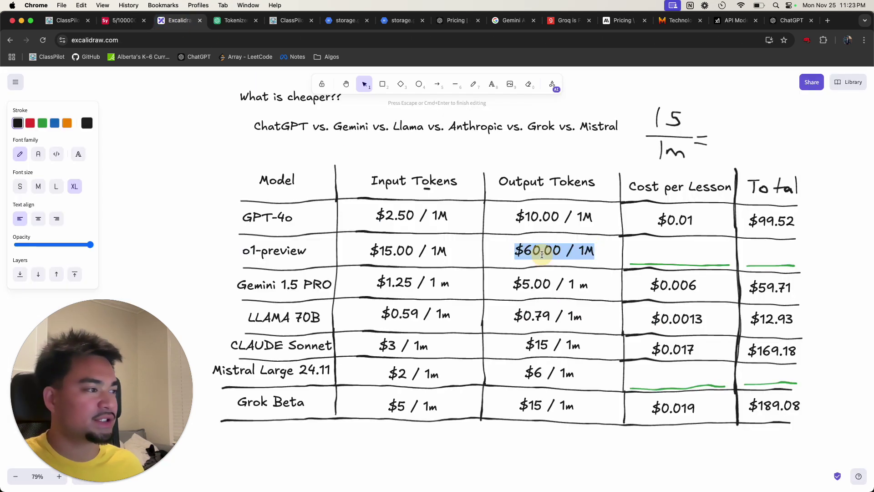
pyautogui.moveTo(524, 250); pyautogui.dragTo(539, 250)
pyautogui.click(226, 20)
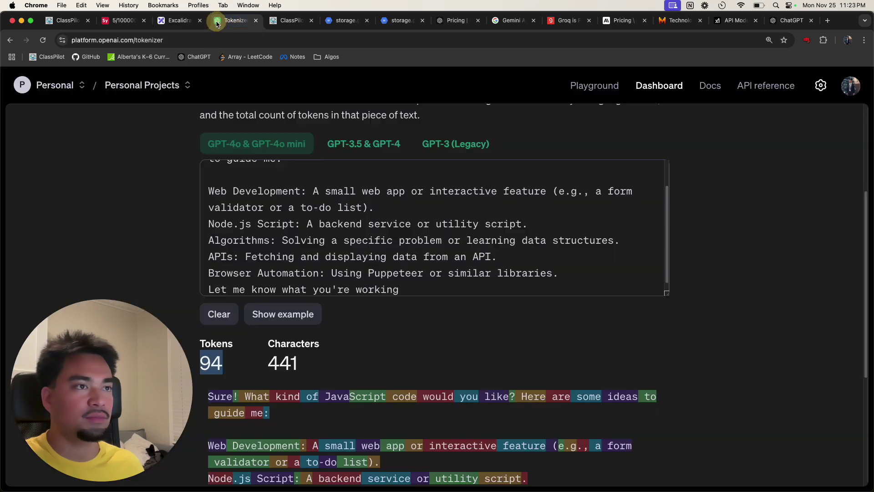
pyautogui.click(129, 20)
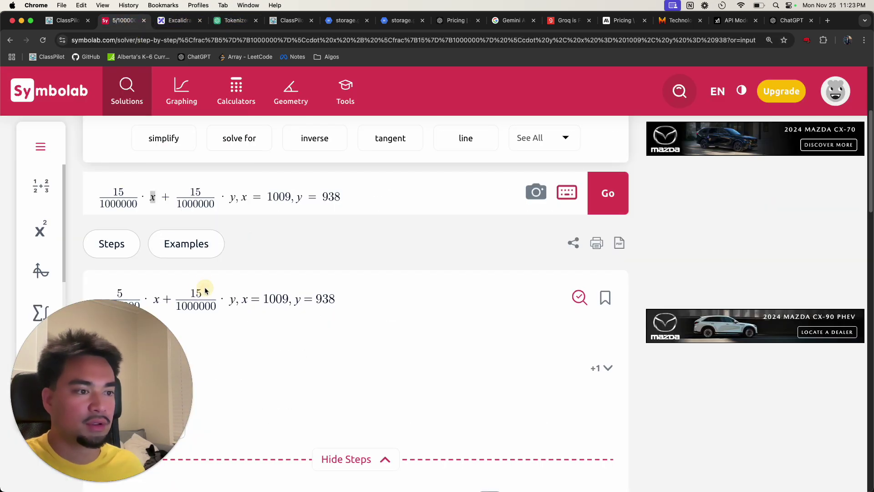
pyautogui.click(202, 193)
pyautogui.press('BackSpace')
pyautogui.press('BackSpace')
pyautogui.write('60')
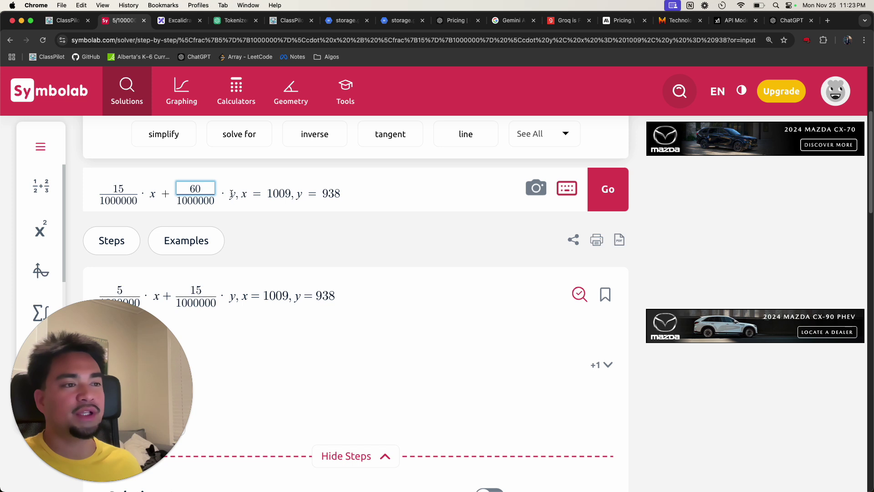
pyautogui.doubleClick(233, 195)
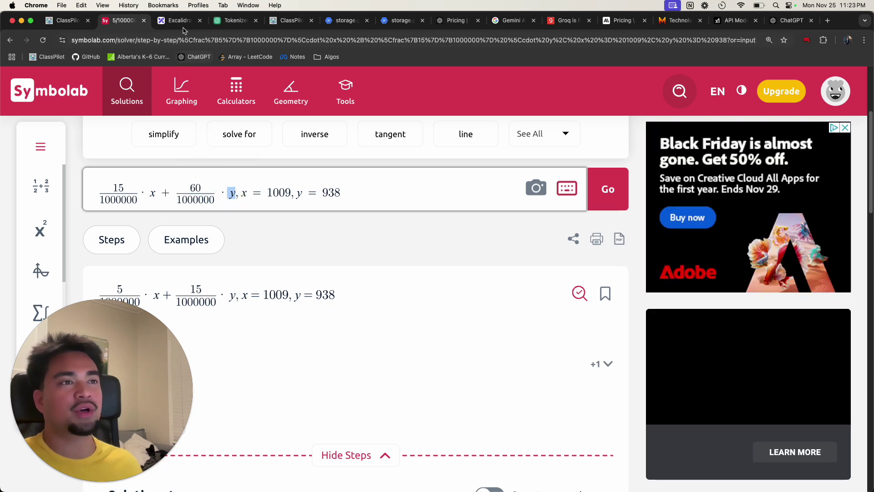
pyautogui.click(183, 27)
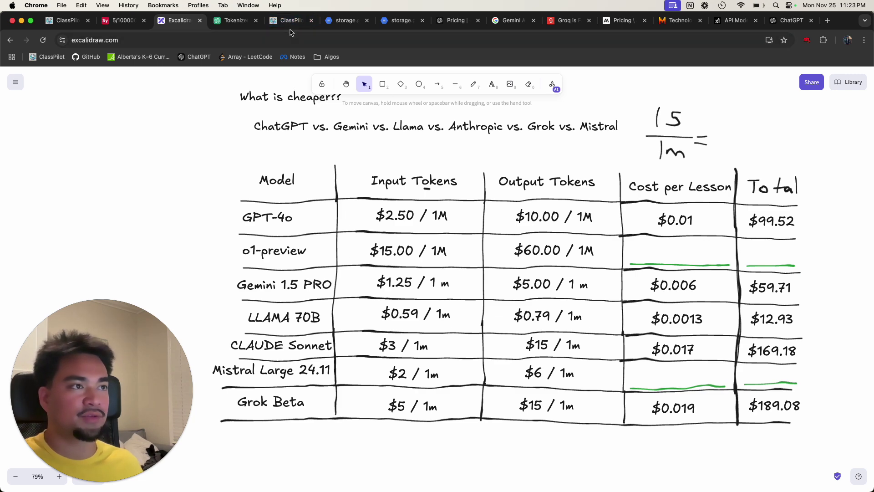
# - Count the lesson prompt JSON in the OpenAI Tokenizer at 1,009 tokens, matching Symbolab's x
pyautogui.click(230, 20)
pyautogui.click(291, 20)
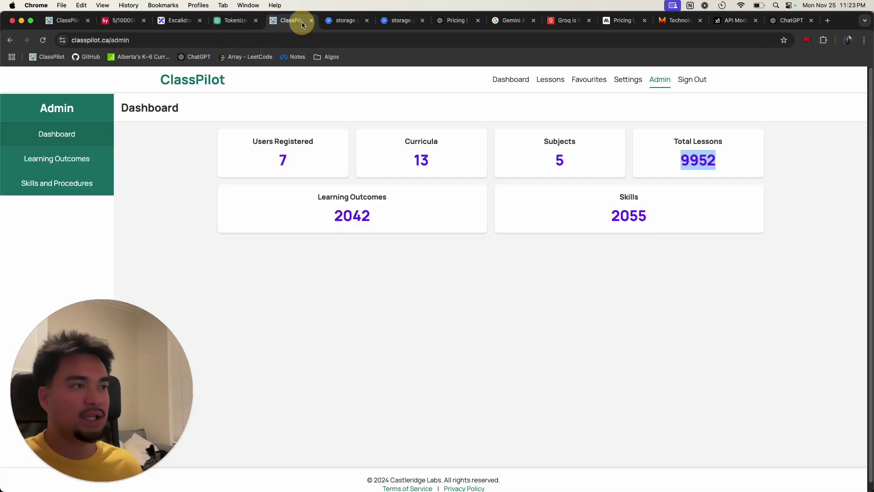
pyautogui.click(346, 21)
pyautogui.click(193, 233)
pyautogui.moveTo(81, 291); pyautogui.dragTo(7, 71)
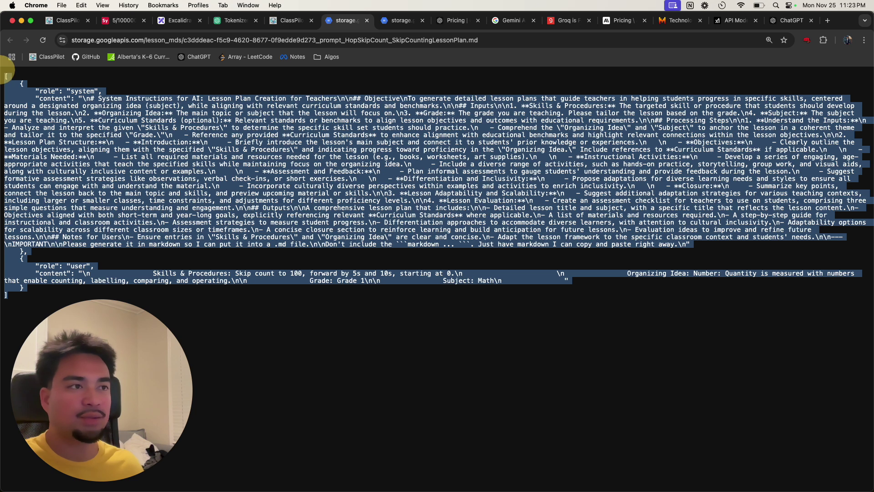
pyautogui.press('cmd+c')
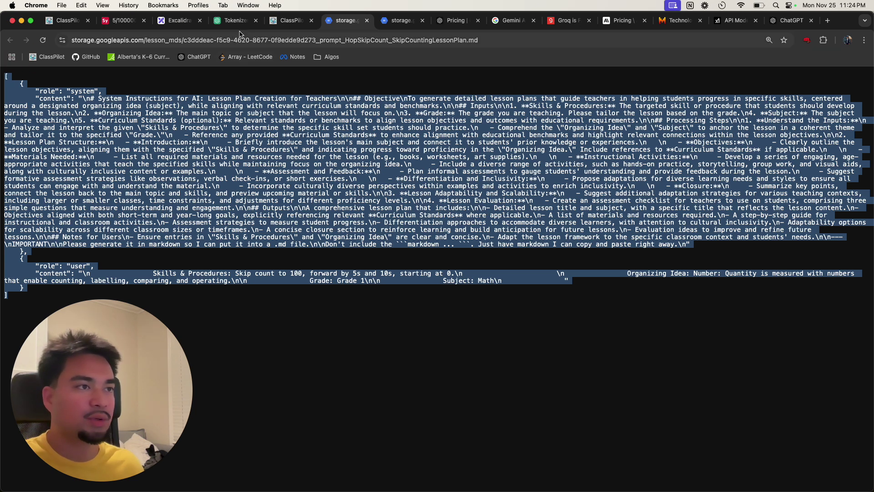
pyautogui.click(234, 20)
pyautogui.press('cmd+a')
pyautogui.press('cmd+v')
pyautogui.doubleClick(223, 363)
pyautogui.press('cmd+c')
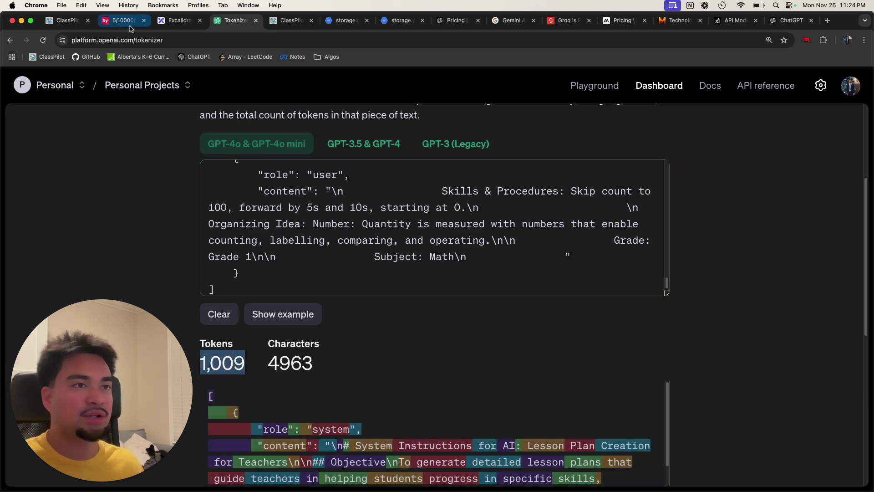
pyautogui.click(177, 21)
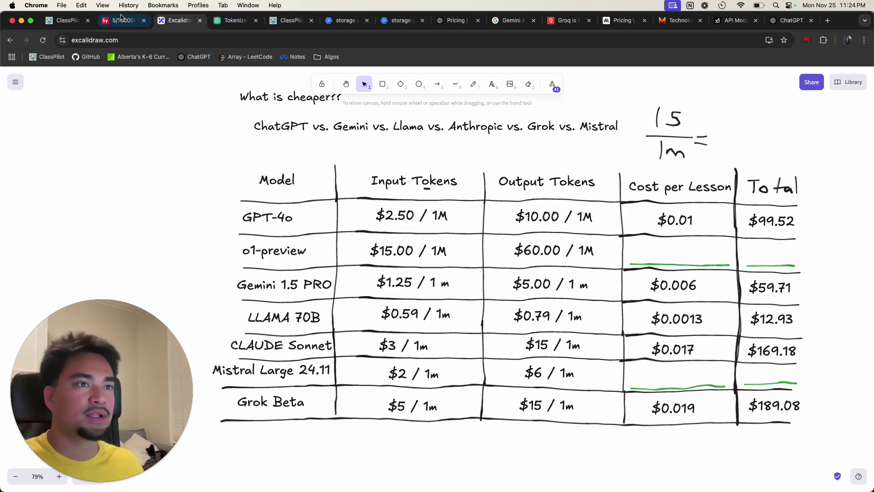
pyautogui.click(120, 21)
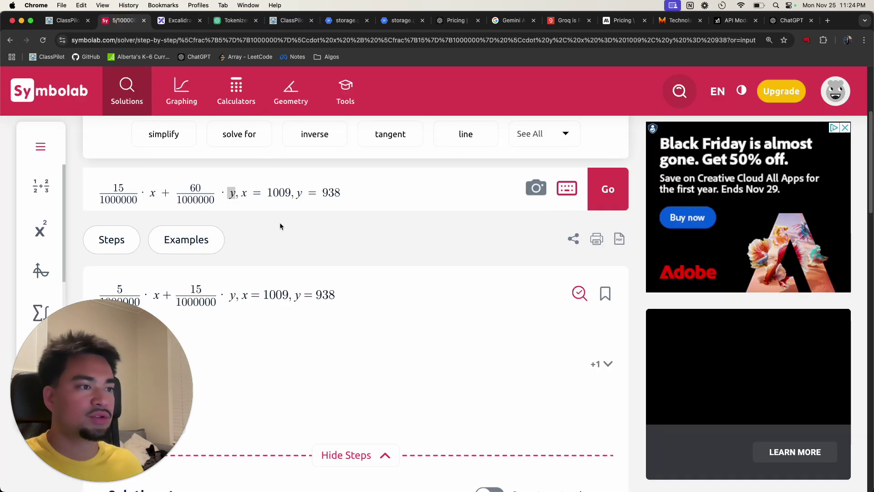
pyautogui.moveTo(293, 195); pyautogui.dragTo(270, 195)
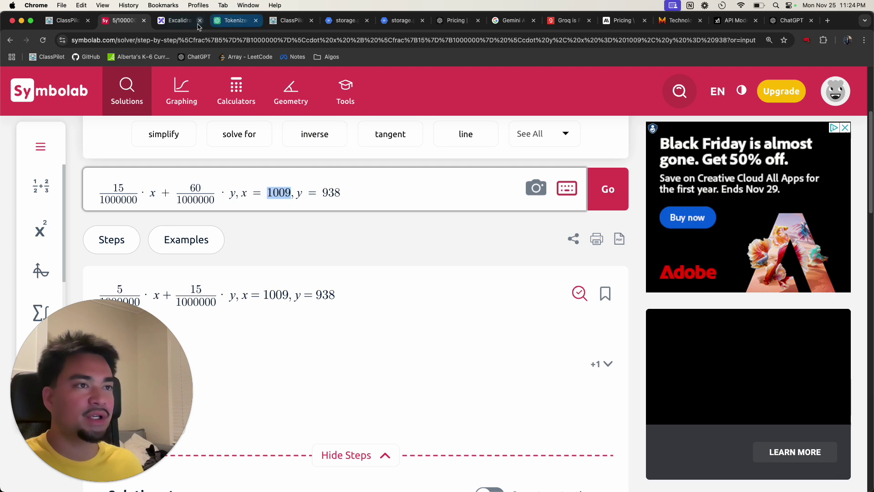
# - Count the generated lesson plan text in the Tokenizer at 938 tokens
pyautogui.click(388, 21)
pyautogui.press('super+a')
pyautogui.scroll(5, 251, 255)
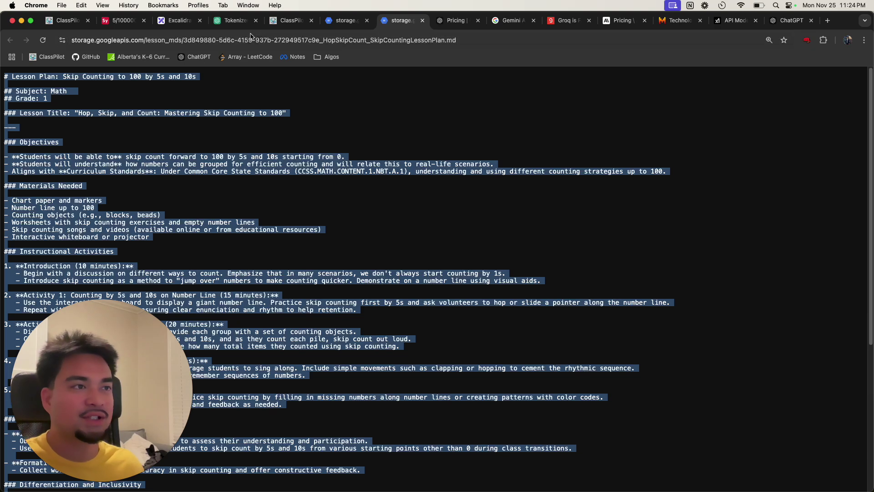
pyautogui.click(234, 21)
pyautogui.scroll(5, 292, 229)
pyautogui.scroll(10, 319, 364)
pyautogui.click(309, 373)
pyautogui.press('super+a')
pyautogui.press('super+v')
pyautogui.scroll(5, 314, 409)
pyautogui.scroll(-3, 282, 346)
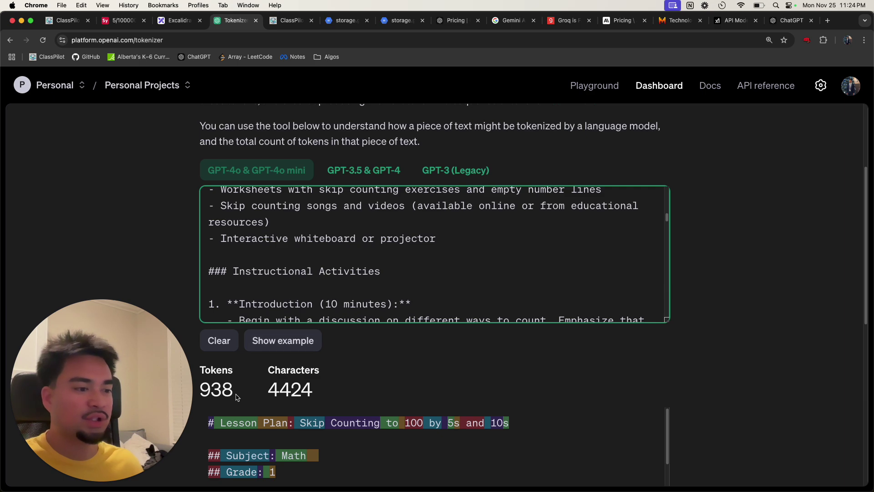
pyautogui.moveTo(238, 396); pyautogui.dragTo(205, 388)
# - Check the output value y = 938 in Symbolab and reorder the Excalidraw tab ahead of Symbolab
pyautogui.click(180, 21)
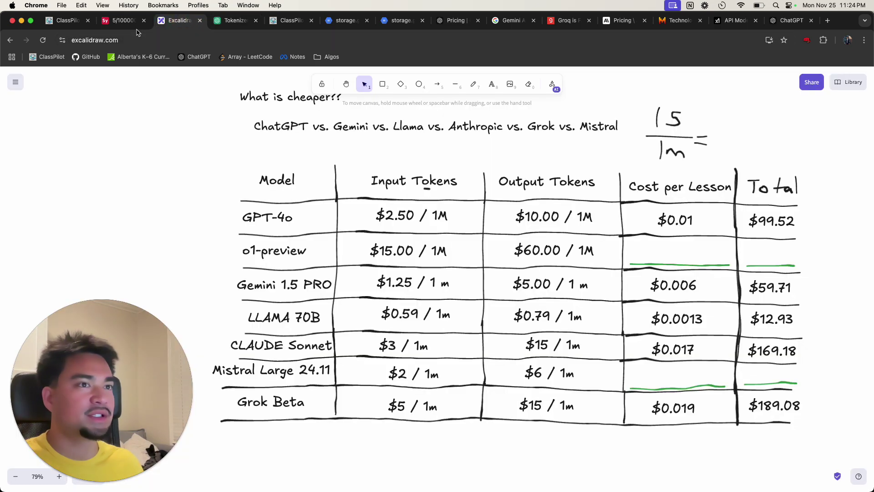
pyautogui.click(121, 21)
pyautogui.click(334, 196)
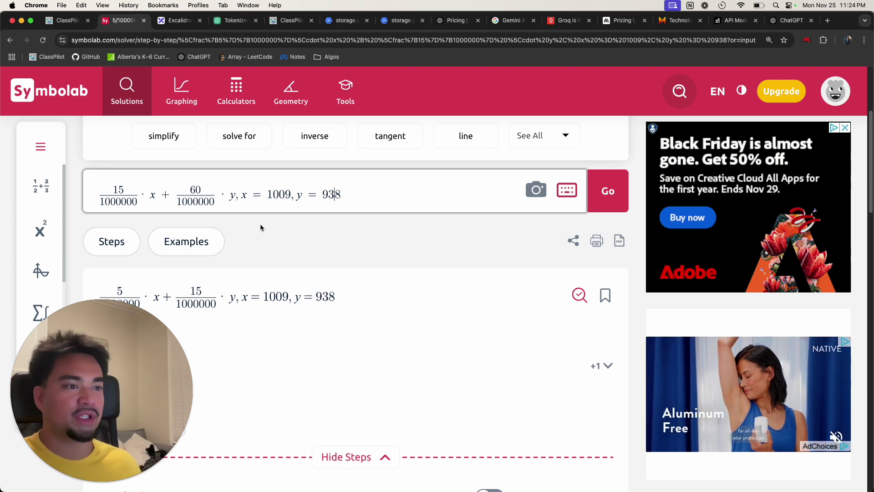
pyautogui.scroll(-1, 228, 243)
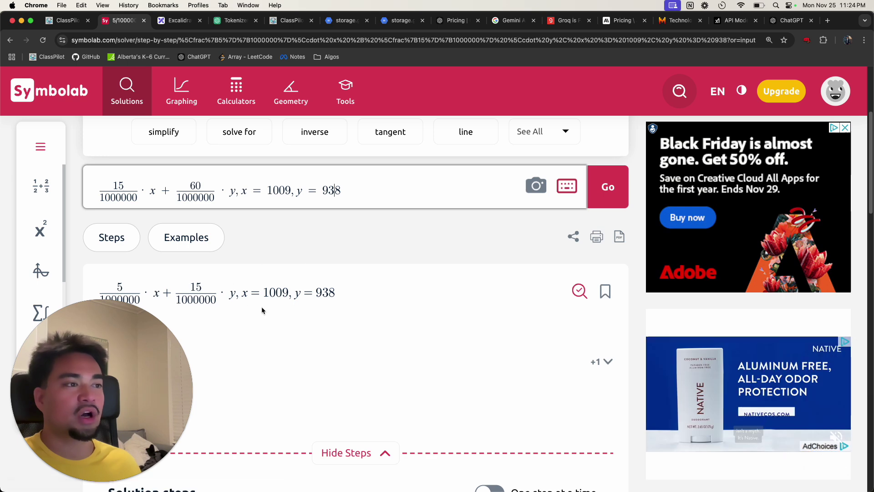
pyautogui.click(182, 21)
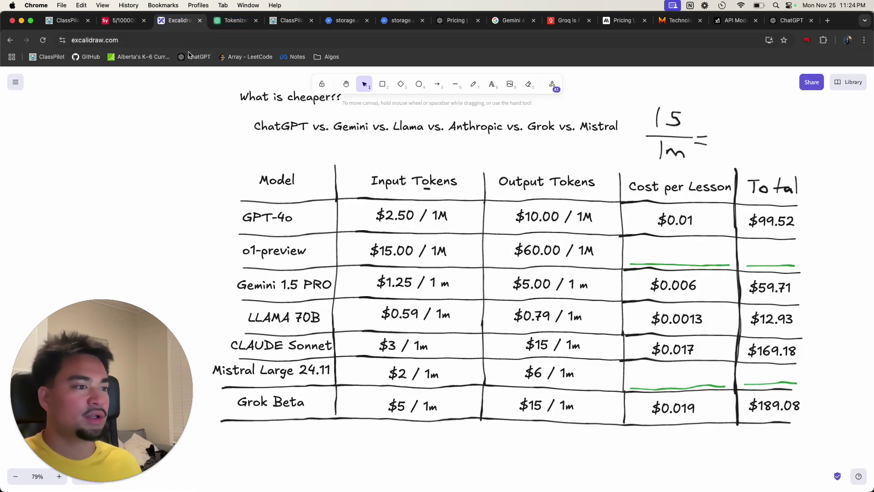
pyautogui.moveTo(184, 26)
pyautogui.mouseDown()
pyautogui.moveTo(155, 23)
pyautogui.moveTo(167, 22)
pyautogui.mouseUp()
pyautogui.click(168, 22)
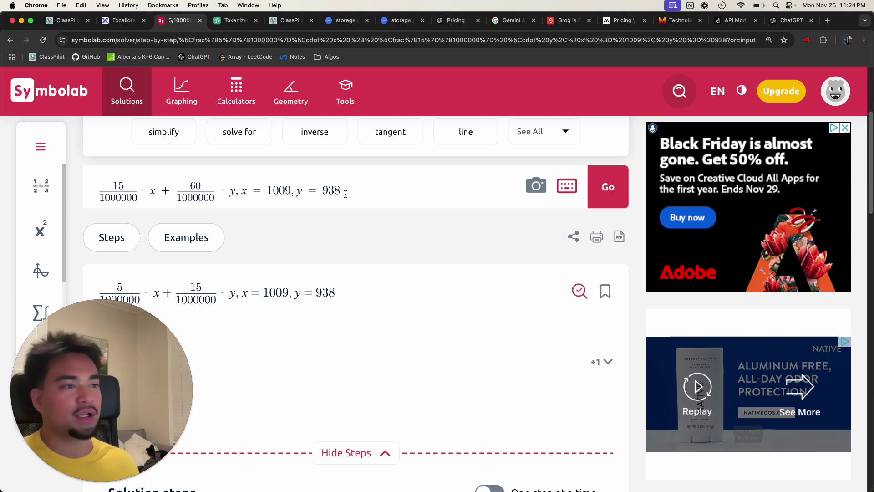
# - Set y to 3000 in Symbolab, solve, and copy the decimal 0.195135
pyautogui.moveTo(345, 192); pyautogui.dragTo(323, 192)
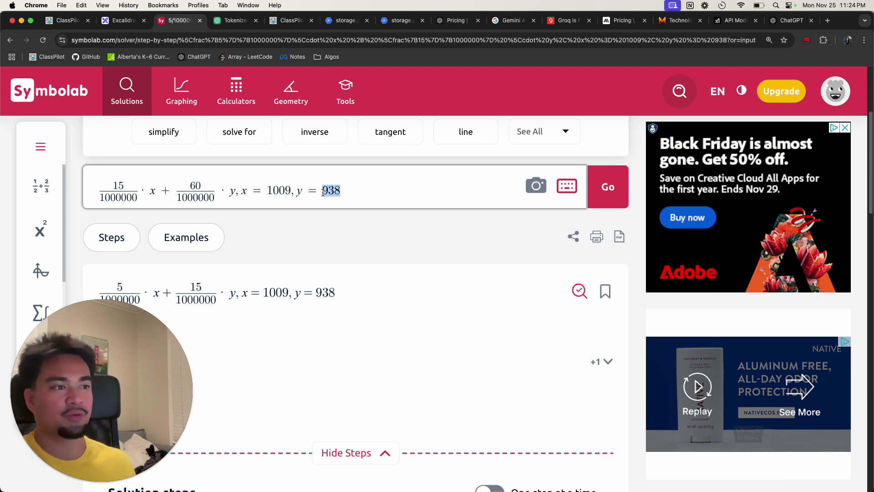
pyautogui.write('3000')
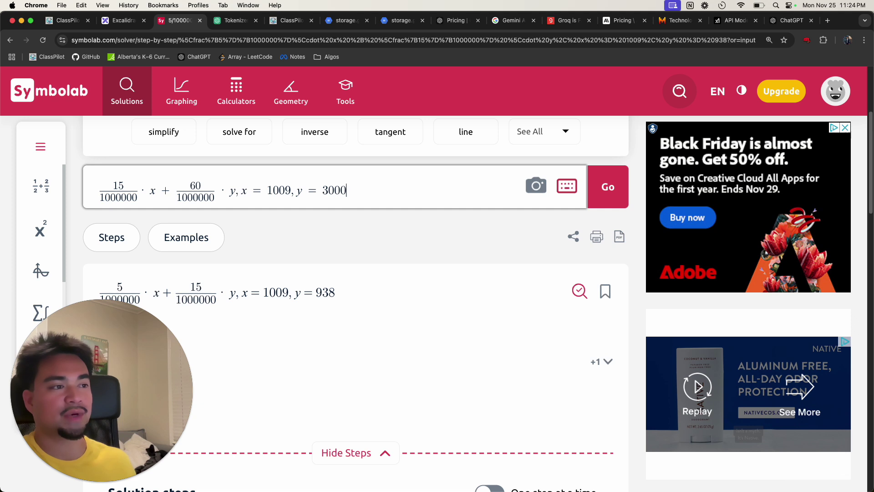
pyautogui.click(610, 190)
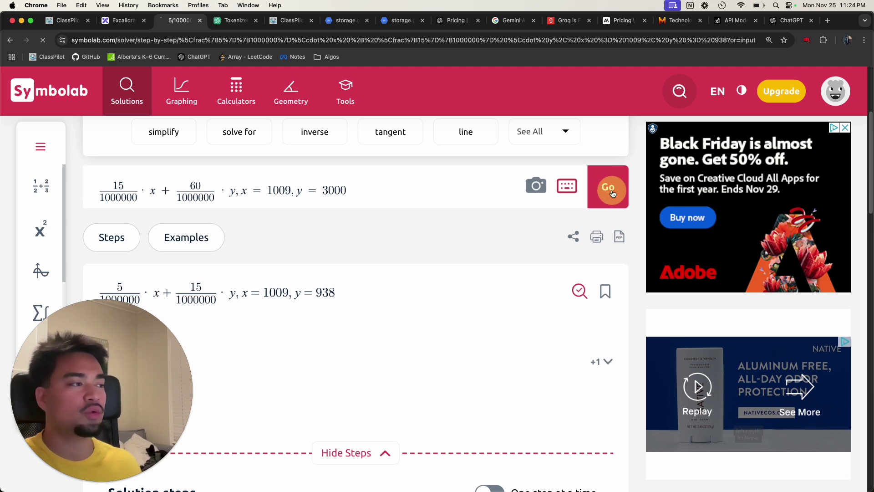
pyautogui.scroll(-5, 240, 274)
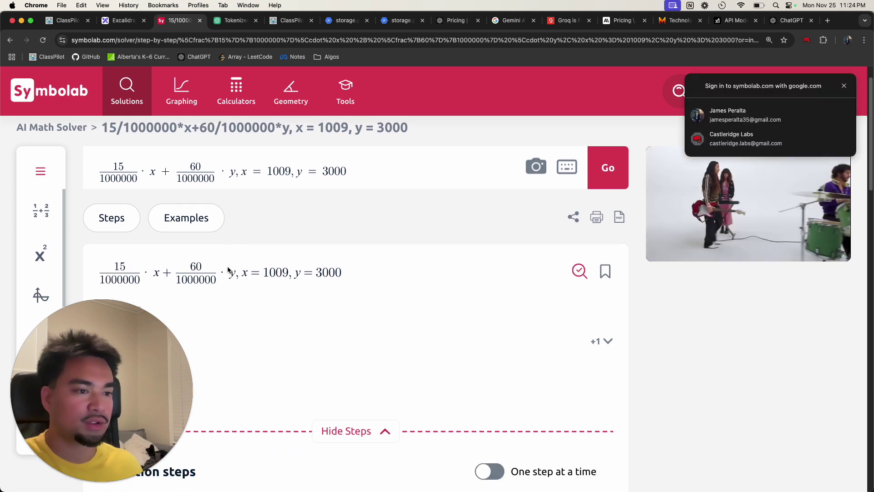
pyautogui.moveTo(103, 233); pyautogui.dragTo(159, 240)
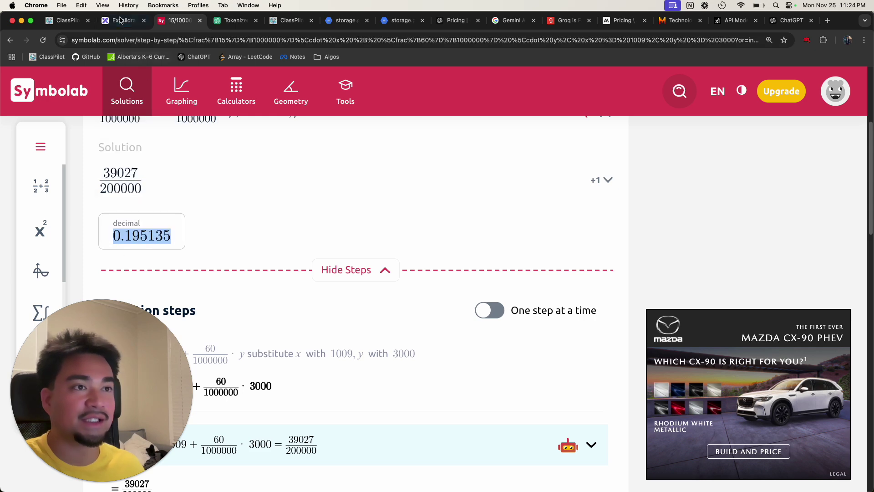
pyautogui.click(121, 23)
# - Paste 0.195135 into the o1-preview Cost per Lesson cell and trim it to $0.19
pyautogui.click(683, 256)
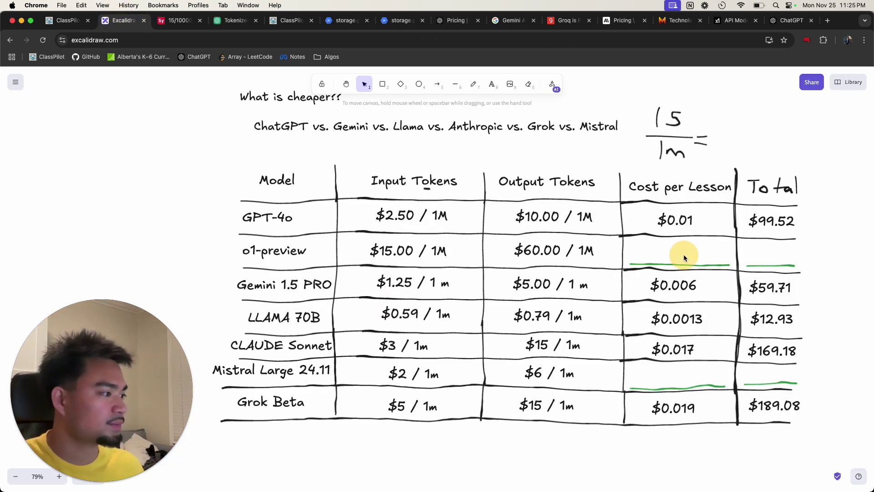
pyautogui.press('super+v')
pyautogui.click(682, 250)
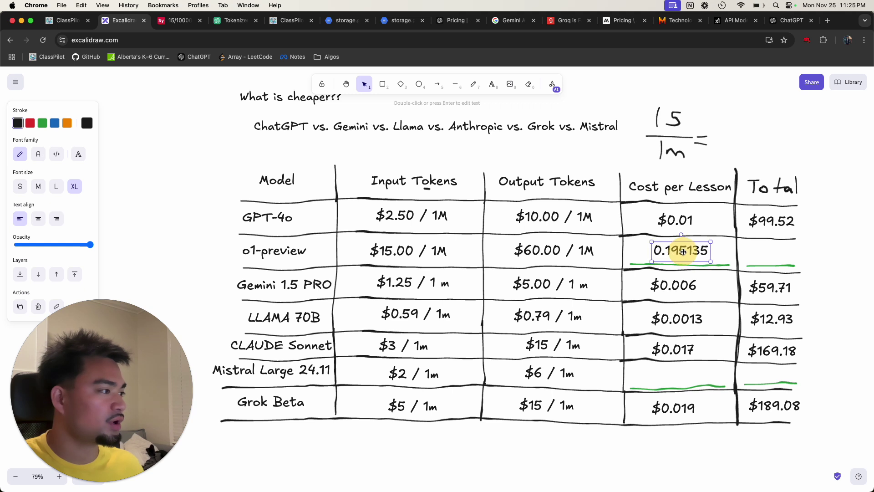
pyautogui.doubleClick(669, 251)
pyautogui.click(701, 251)
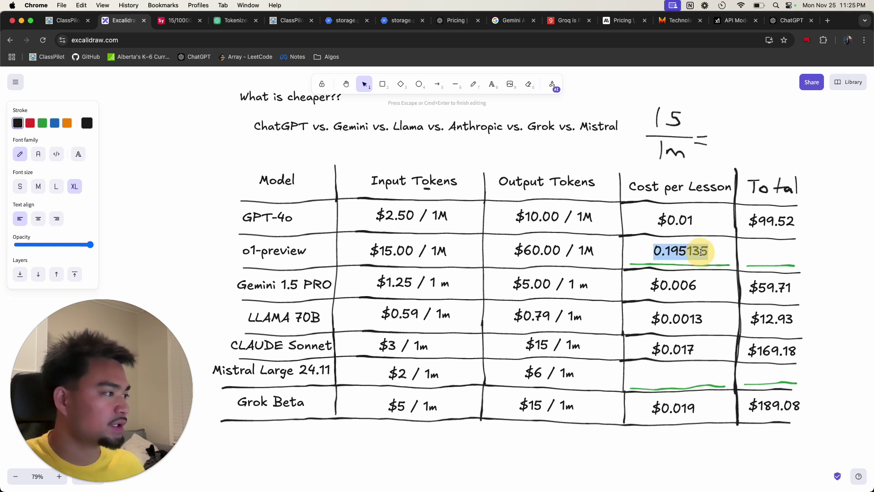
pyautogui.moveTo(703, 252); pyautogui.dragTo(681, 254)
pyautogui.press('BackSpace')
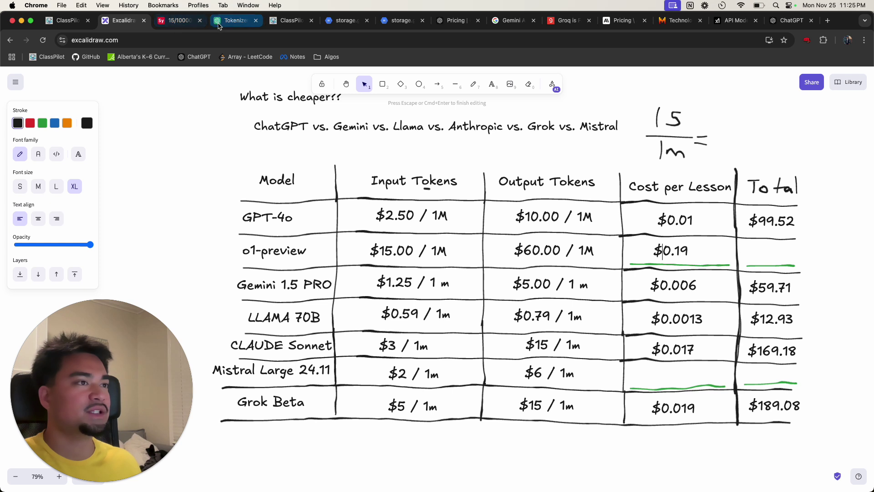
pyautogui.click(63, 20)
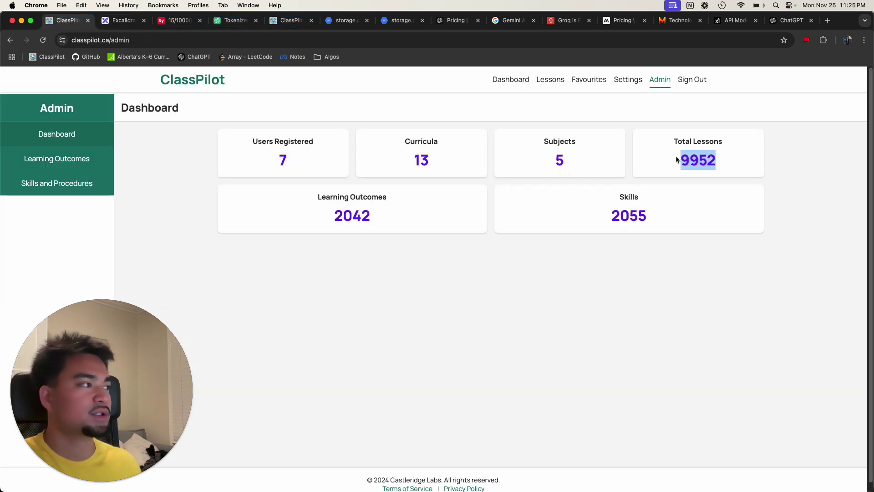
# - Copy 9952 from ClassPilot and compute 9952 * 0.19 = 1890.88 in Google Search
pyautogui.moveTo(694, 167); pyautogui.dragTo(681, 165)
pyautogui.press('super+c')
pyautogui.click(828, 20)
pyautogui.press('super+v')
pyautogui.write('* 0.')
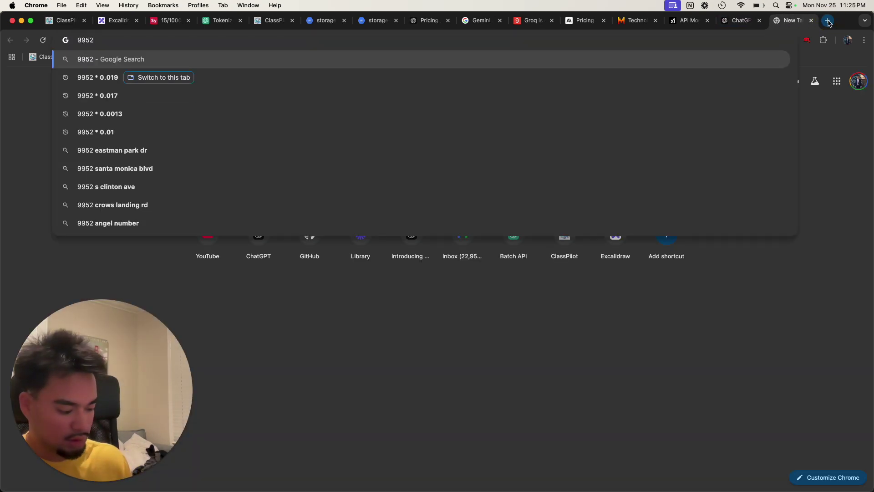
pyautogui.write('19')
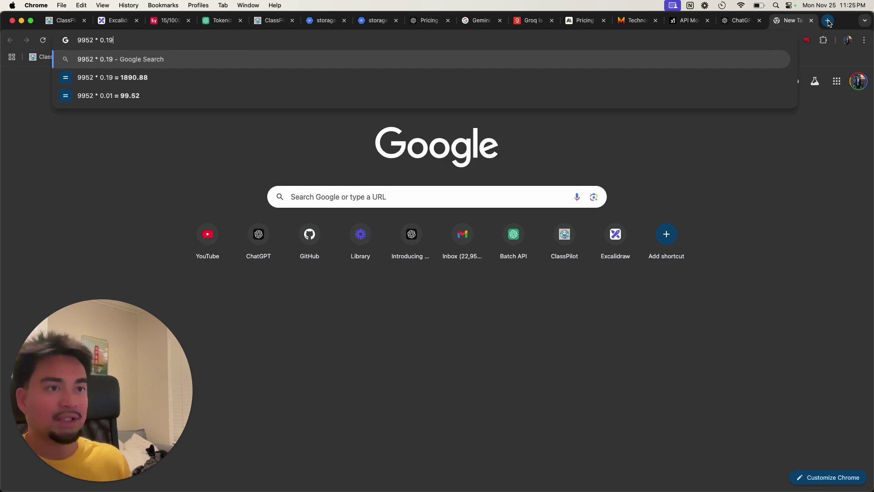
pyautogui.press('Return')
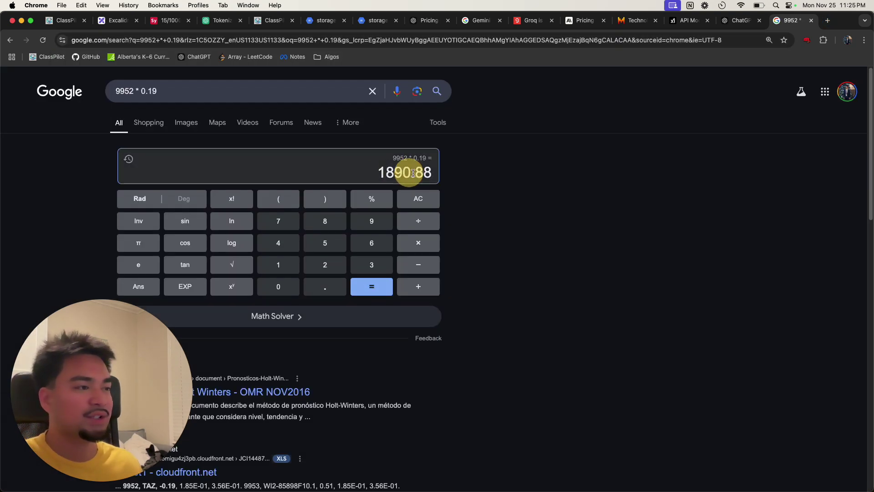
pyautogui.moveTo(411, 173); pyautogui.dragTo(445, 172)
pyautogui.click(114, 20)
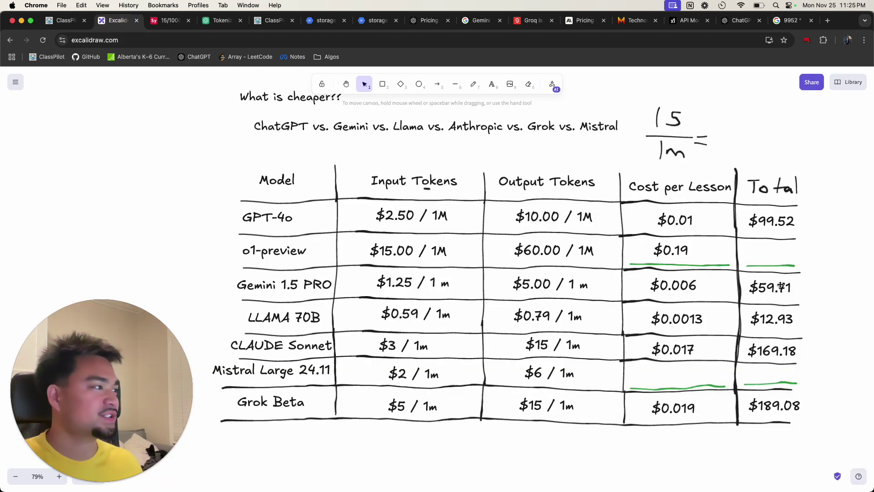
# - Enter $1890.88 in the o1-preview Total cell and nudge it left
pyautogui.doubleClick(765, 254)
pyautogui.press('super+v')
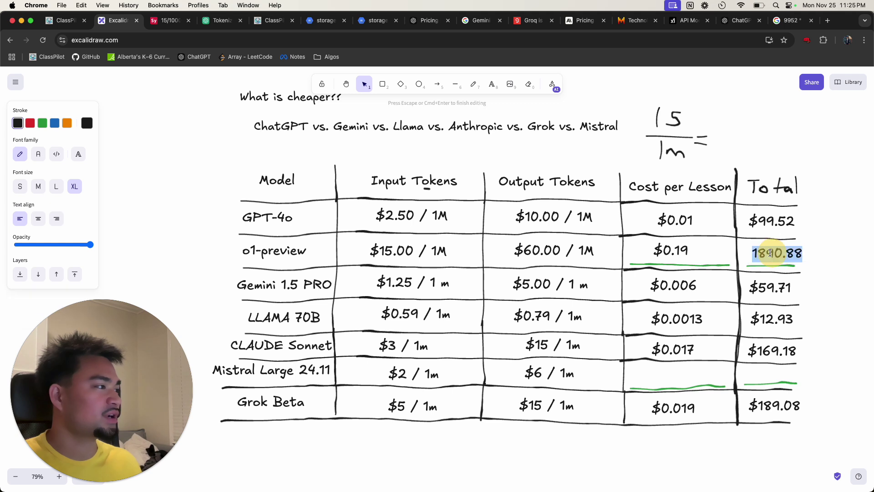
pyautogui.write('$')
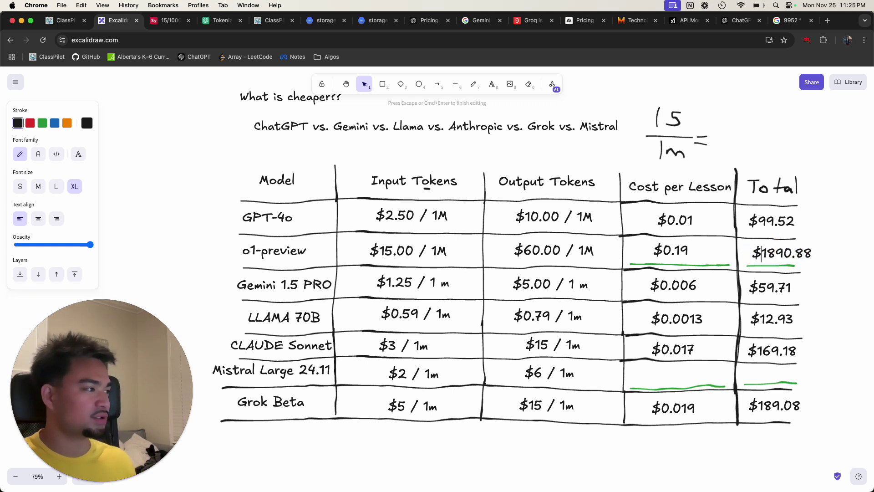
pyautogui.press('Escape')
pyautogui.moveTo(780, 253); pyautogui.dragTo(774, 253)
pyautogui.click(790, 294)
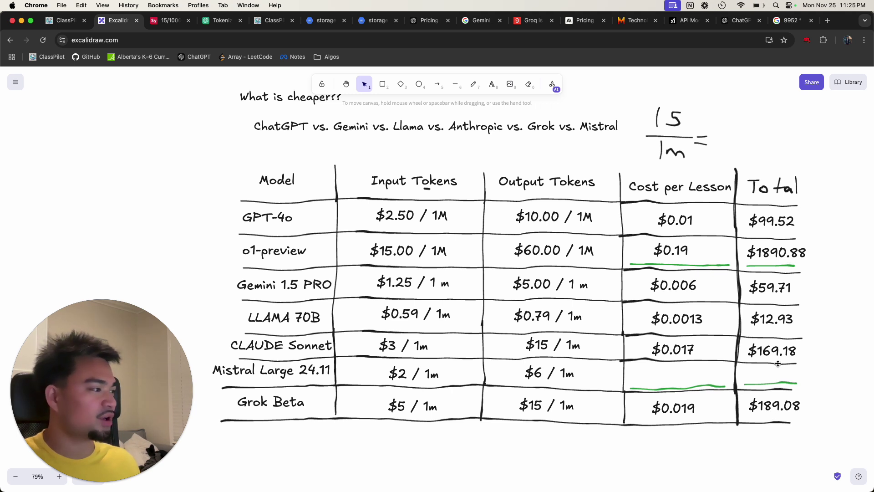
# - Fine-tune the $1890.88 total's position after rechecking ClassPilot's 9952 lessons
pyautogui.moveTo(771, 259); pyautogui.dragTo(768, 261)
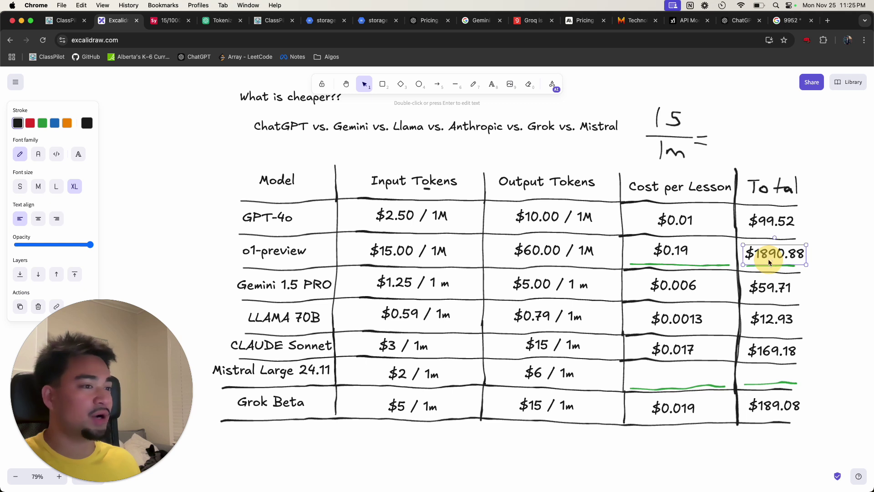
pyautogui.click(66, 20)
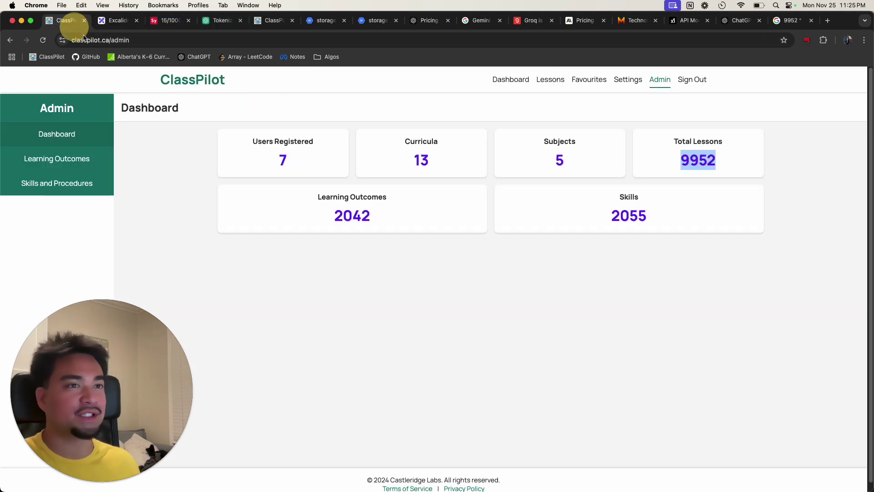
pyautogui.click(117, 20)
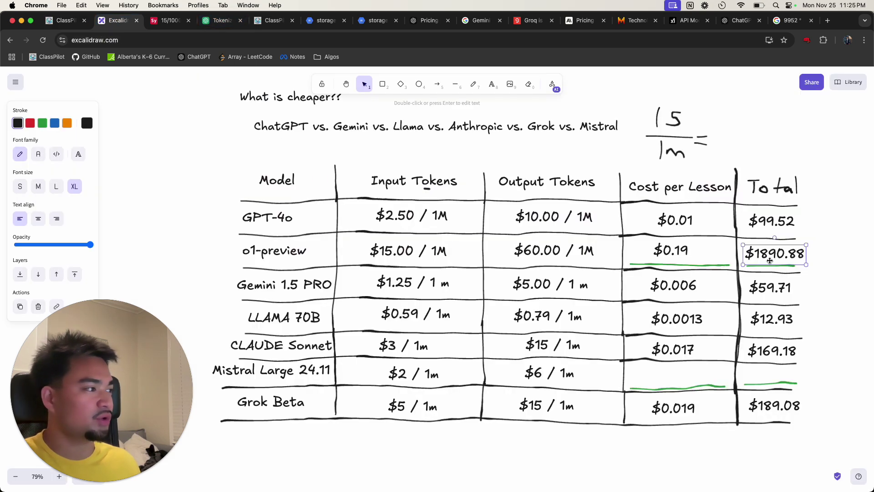
pyautogui.click(785, 274)
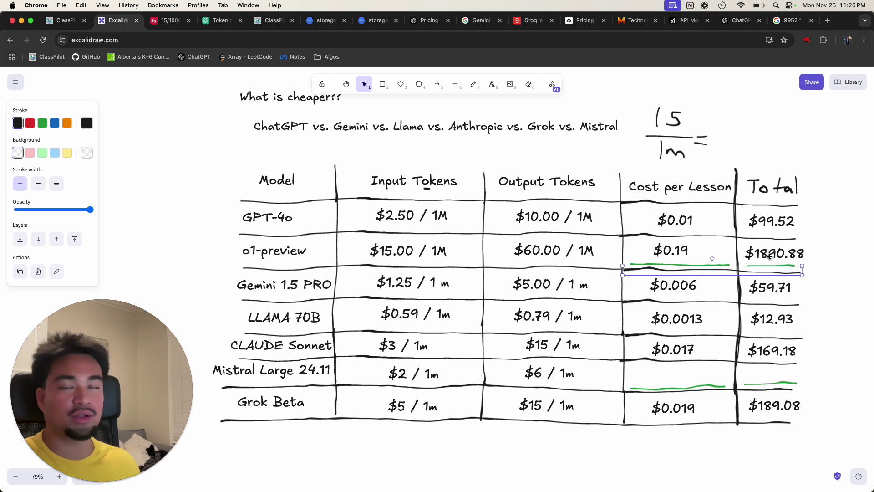
pyautogui.doubleClick(770, 255)
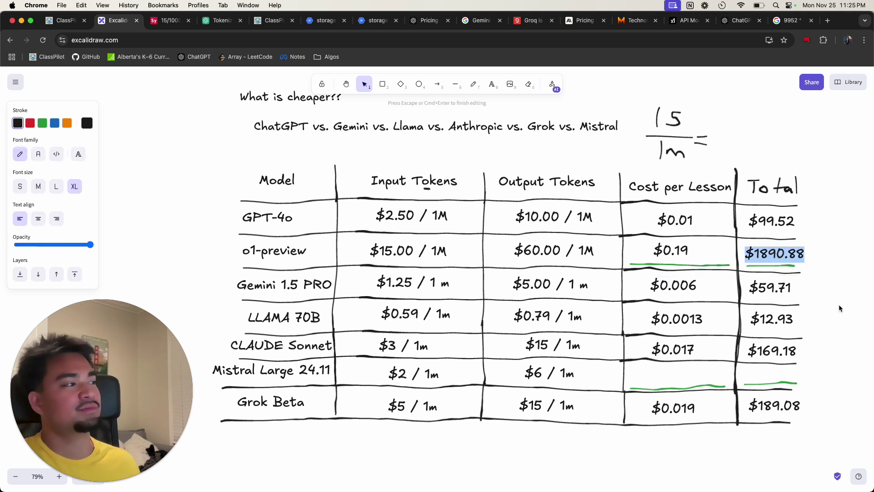
pyautogui.click(824, 299)
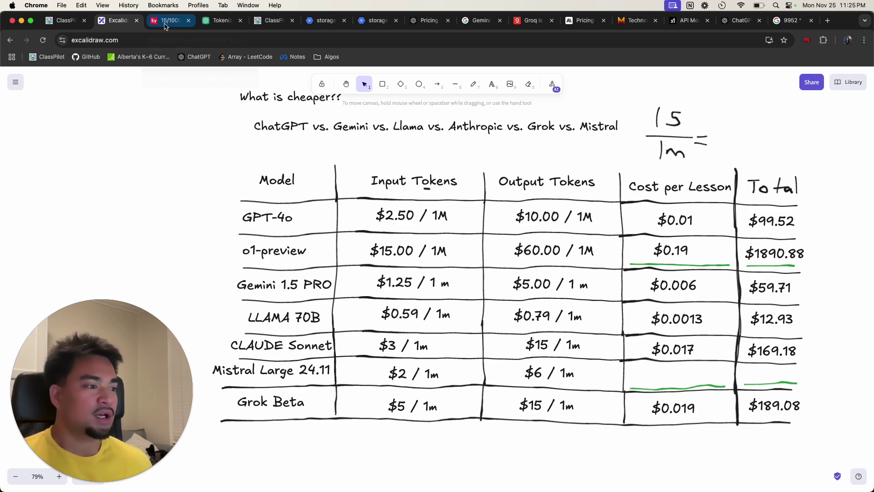
pyautogui.scroll(-1, 281, 240)
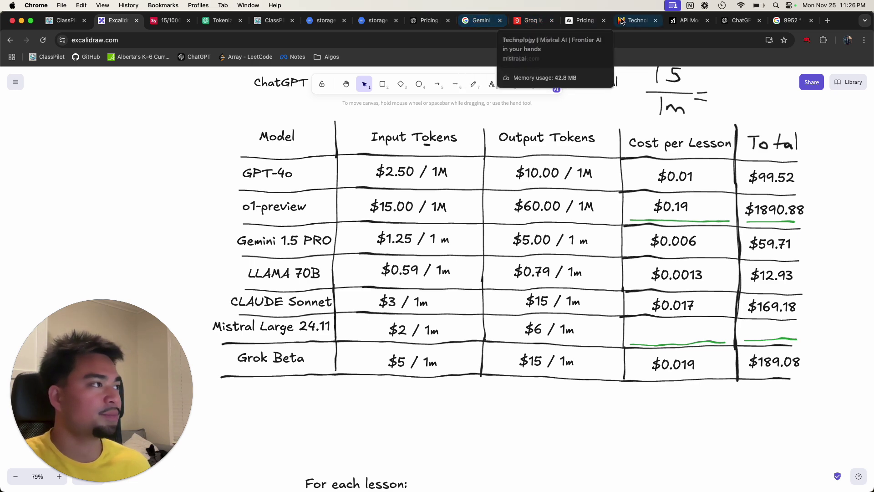
pyautogui.click(635, 20)
pyautogui.scroll(-1, 203, 204)
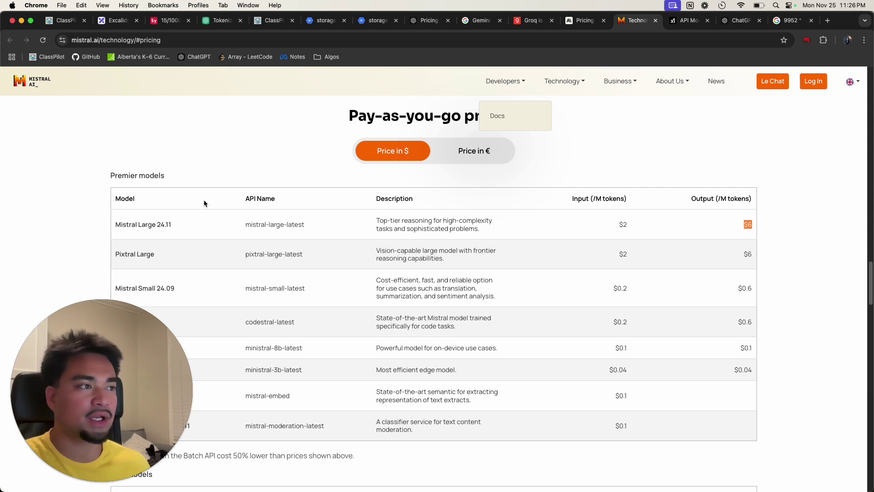
pyautogui.scroll(2, 190, 209)
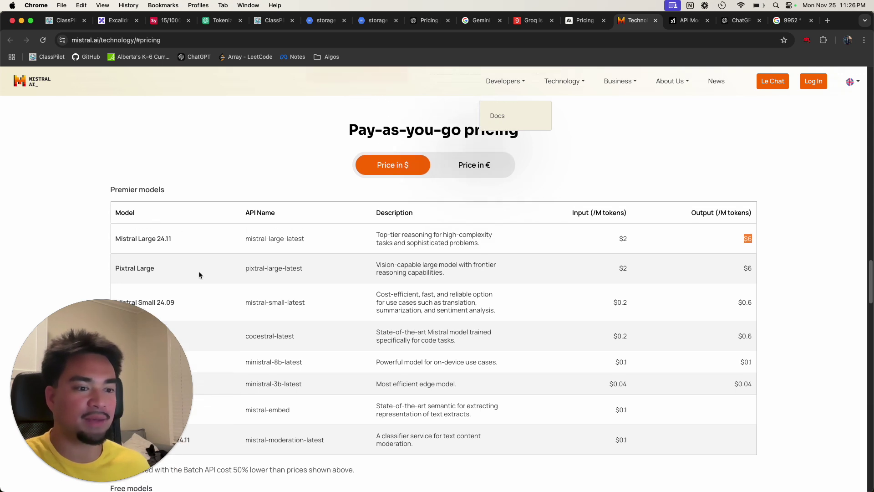
pyautogui.scroll(-3, 220, 275)
pyautogui.scroll(2, 203, 275)
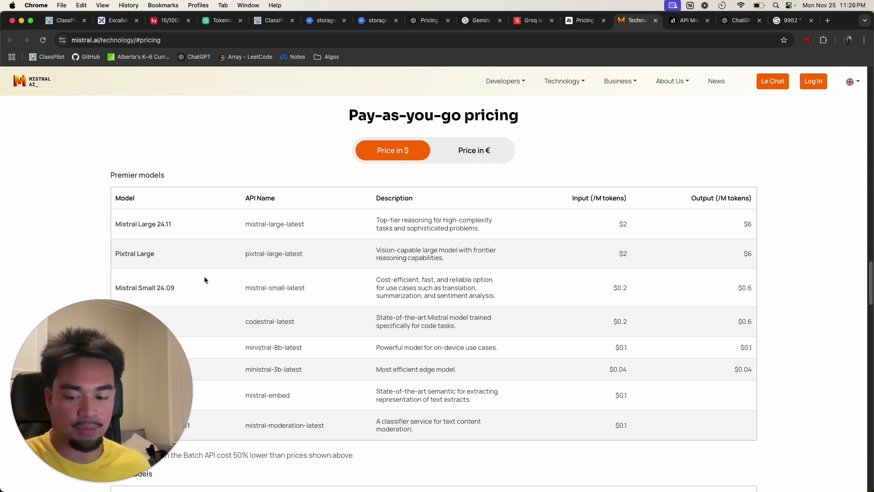
pyautogui.scroll(-1, 200, 249)
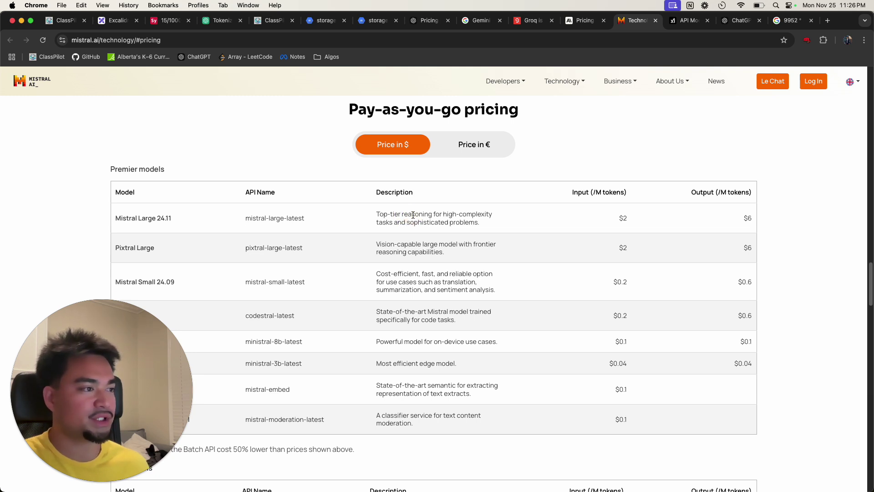
pyautogui.moveTo(379, 227); pyautogui.dragTo(433, 230)
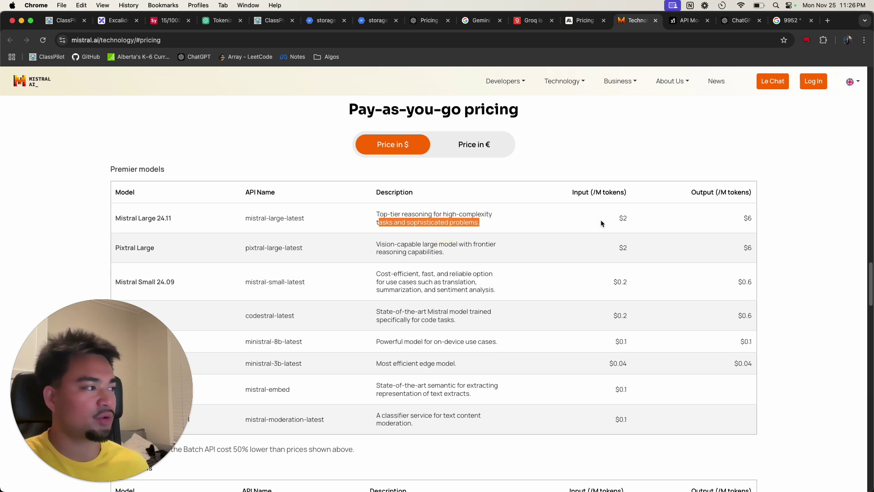
pyautogui.moveTo(593, 214); pyautogui.dragTo(748, 217)
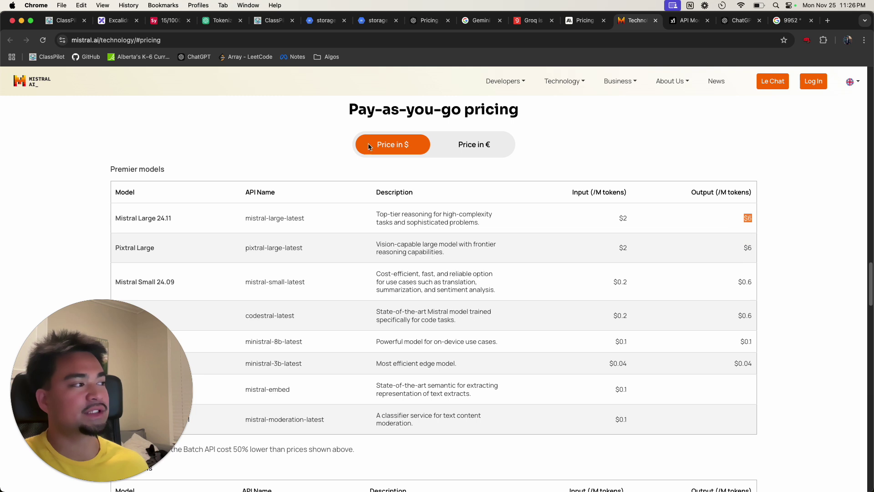
pyautogui.click(114, 20)
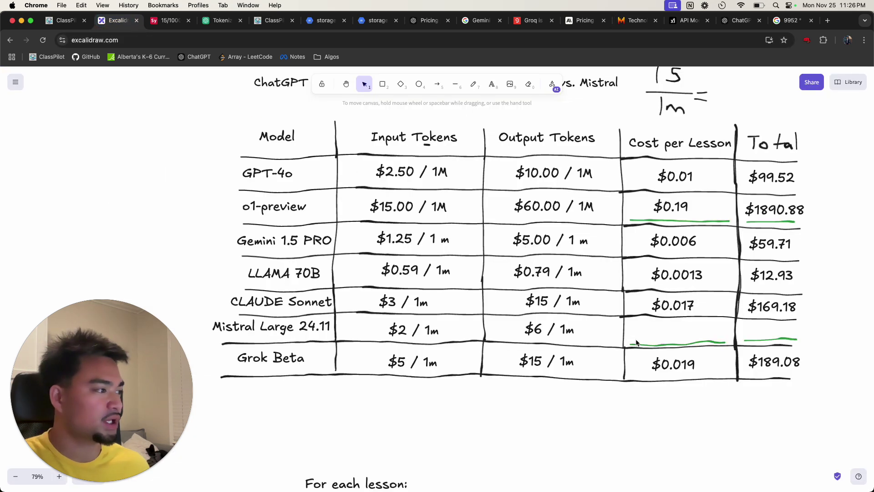
# - Check the Tokenizer and Mistral pricing pages, then reopen Symbolab's formula with x = 1009, y = 3000
pyautogui.scroll(3, 448, 306)
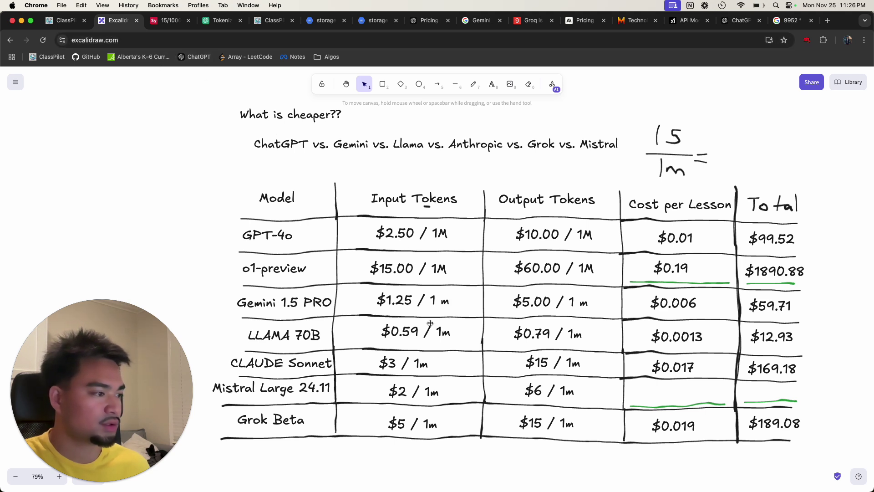
pyautogui.scroll(-1, 439, 393)
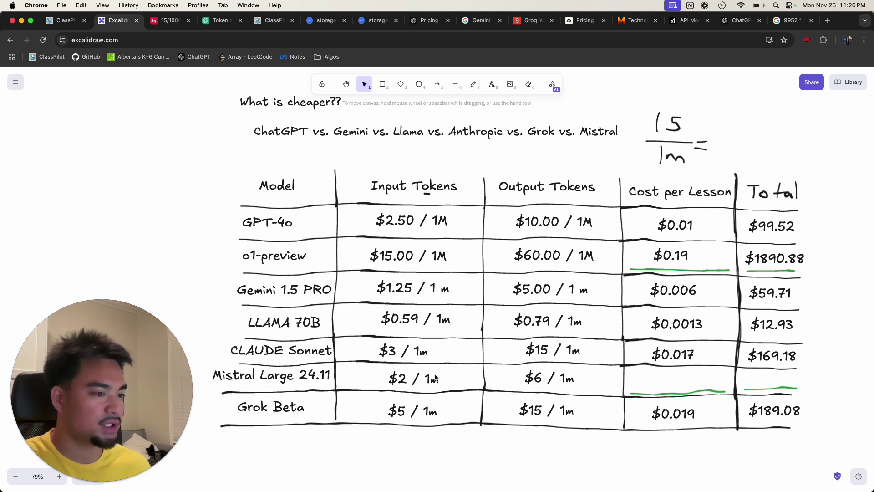
pyautogui.click(164, 20)
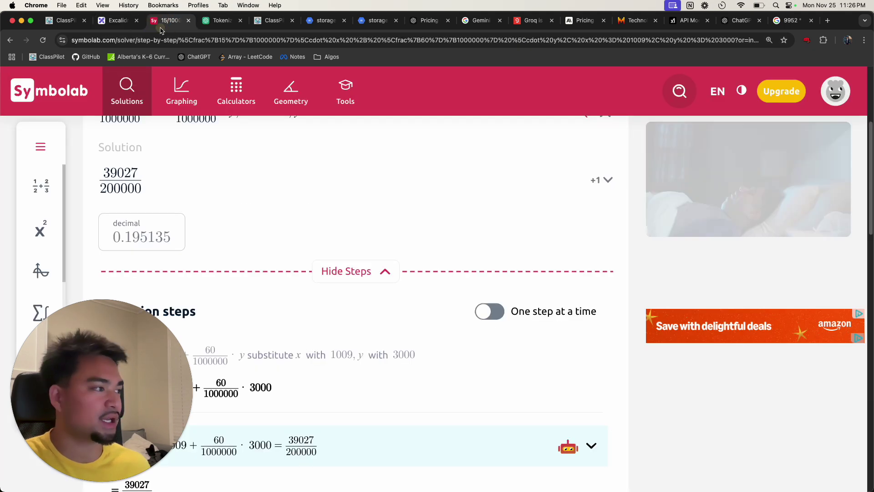
pyautogui.click(220, 20)
pyautogui.click(636, 20)
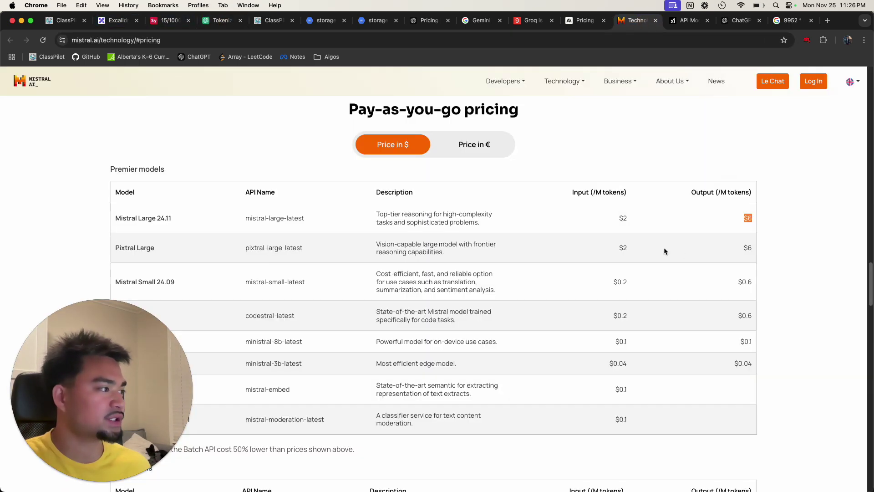
pyautogui.click(117, 20)
pyautogui.scroll(-2, 347, 266)
pyautogui.scroll(-1, 349, 268)
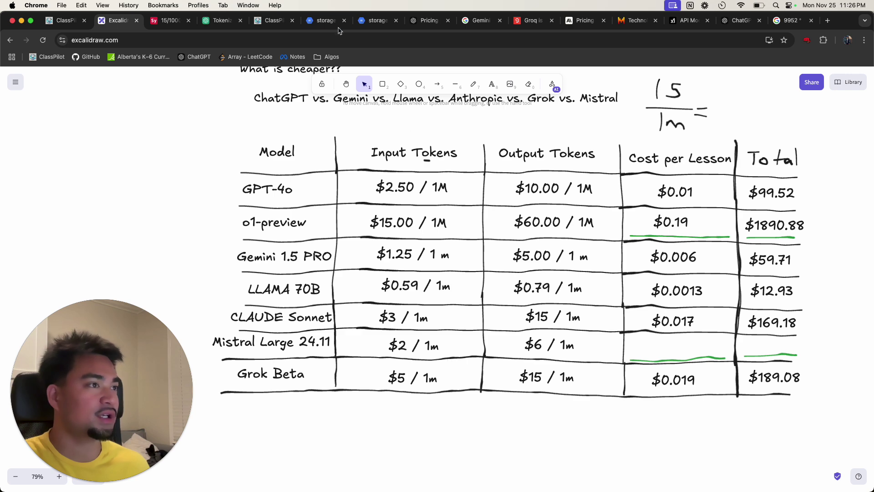
pyautogui.click(168, 20)
pyautogui.scroll(5, 123, 212)
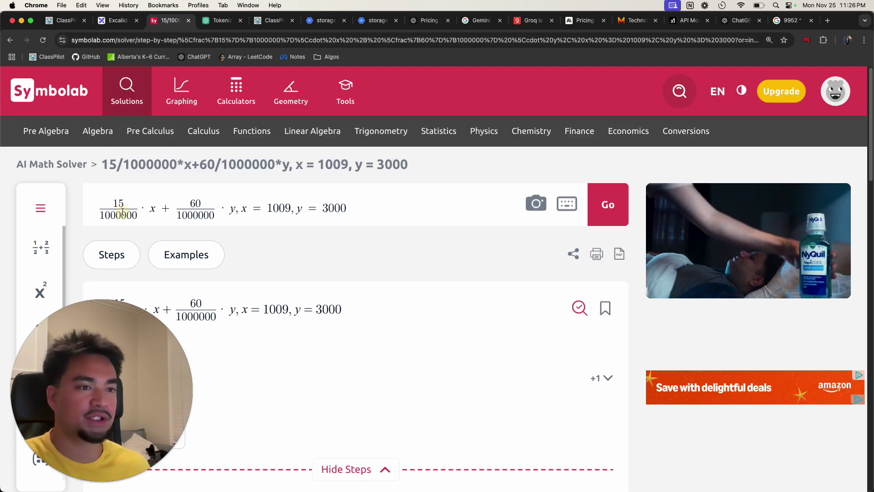
# - Change Symbolab's price numerators to 2 and 6 for Mistral Large
pyautogui.click(123, 213)
pyautogui.scroll(-2, 124, 235)
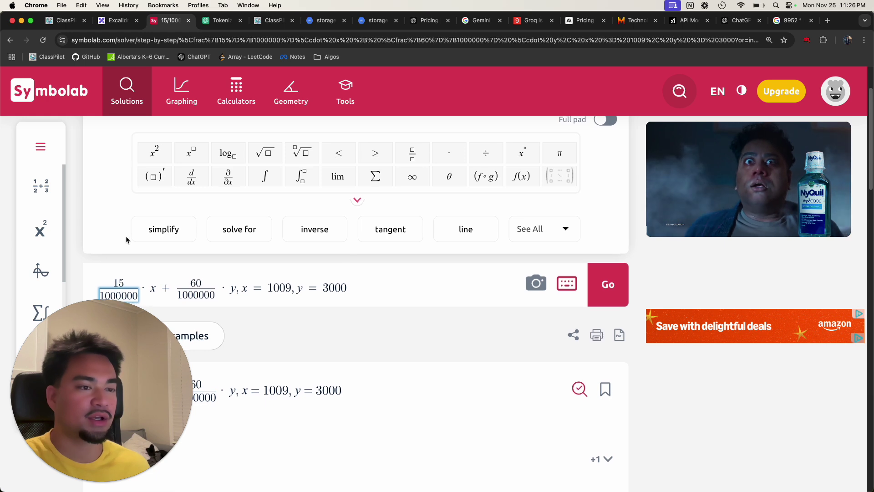
pyautogui.scroll(-2, 125, 236)
pyautogui.click(114, 233)
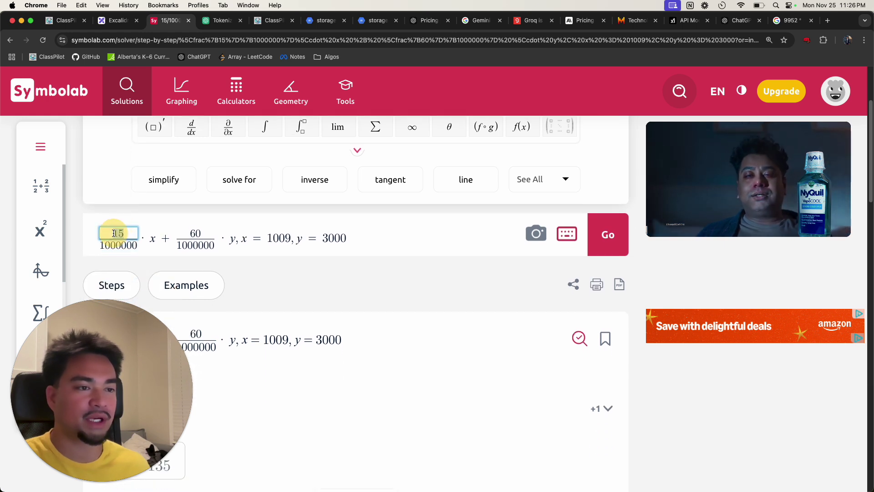
pyautogui.click(117, 20)
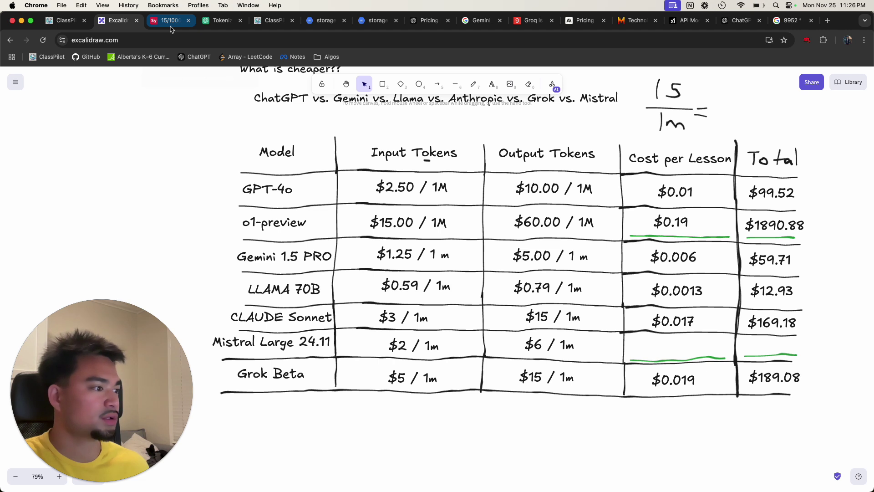
pyautogui.click(171, 21)
pyautogui.click(196, 233)
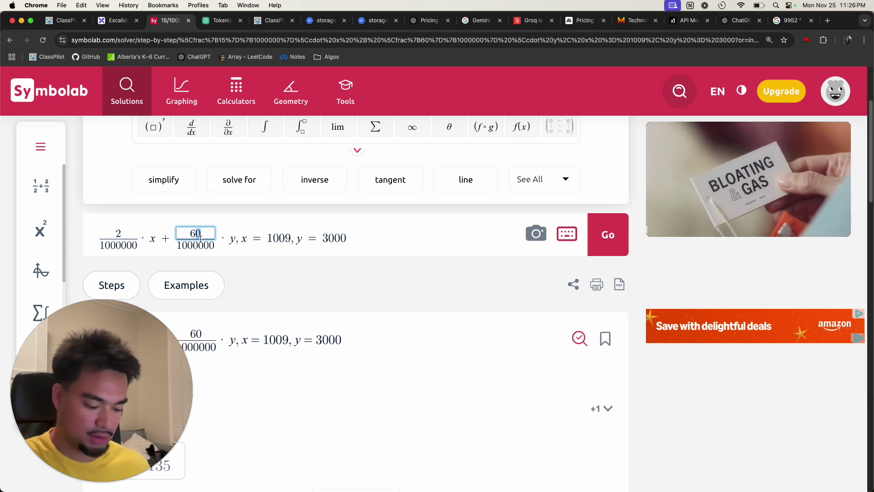
pyautogui.press('BackSpace')
pyautogui.write('6')
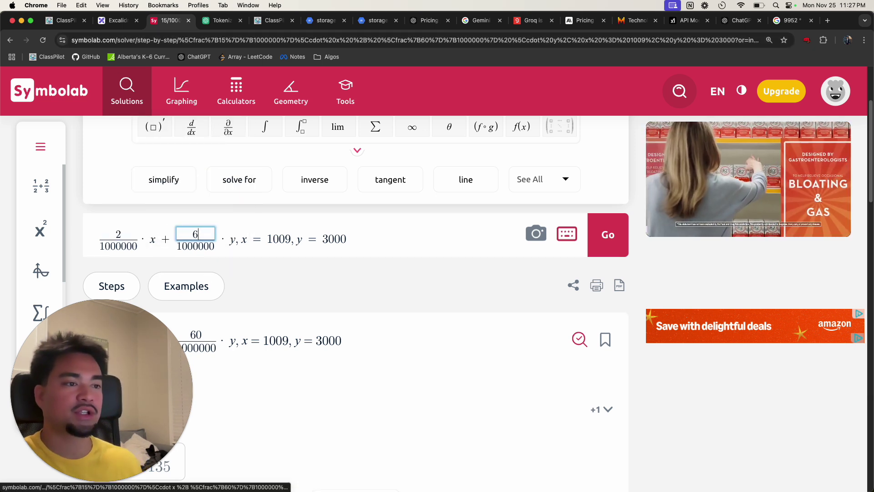
# - Set y to 938, solve, and select the decimal result 0.007646
pyautogui.click(626, 21)
pyautogui.click(116, 21)
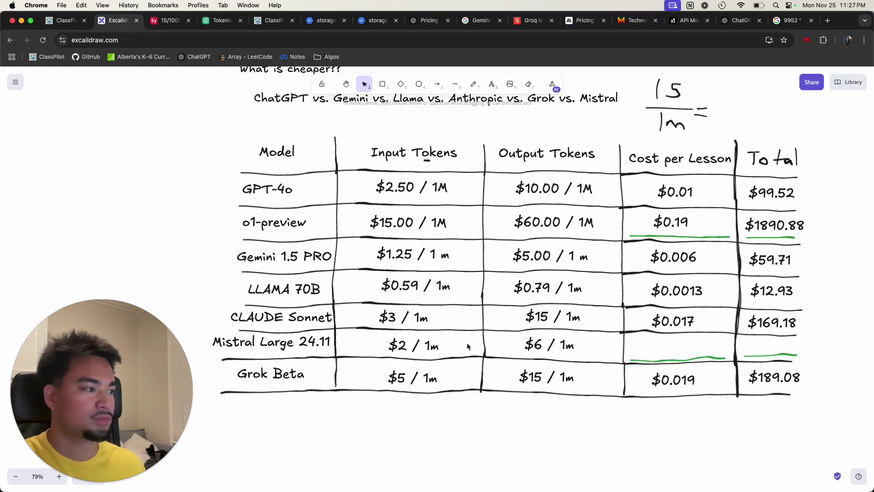
pyautogui.click(169, 21)
pyautogui.click(326, 240)
pyautogui.doubleClick(326, 241)
pyautogui.write('9')
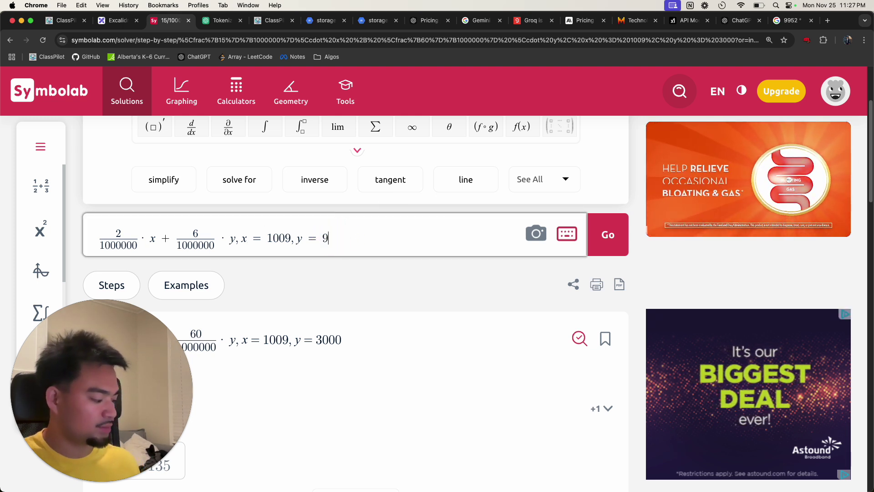
pyautogui.write('38')
pyautogui.click(599, 233)
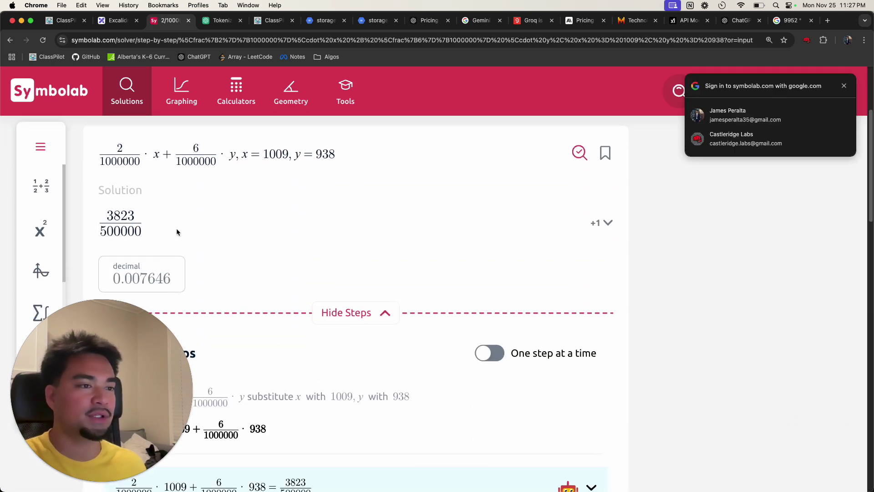
pyautogui.moveTo(149, 276); pyautogui.dragTo(113, 279)
pyautogui.press('super+c')
pyautogui.click(154, 282)
pyautogui.doubleClick(155, 282)
# - Paste 0.0076 into Mistral Large's cost-per-lesson cell and prefix it with $
pyautogui.click(117, 21)
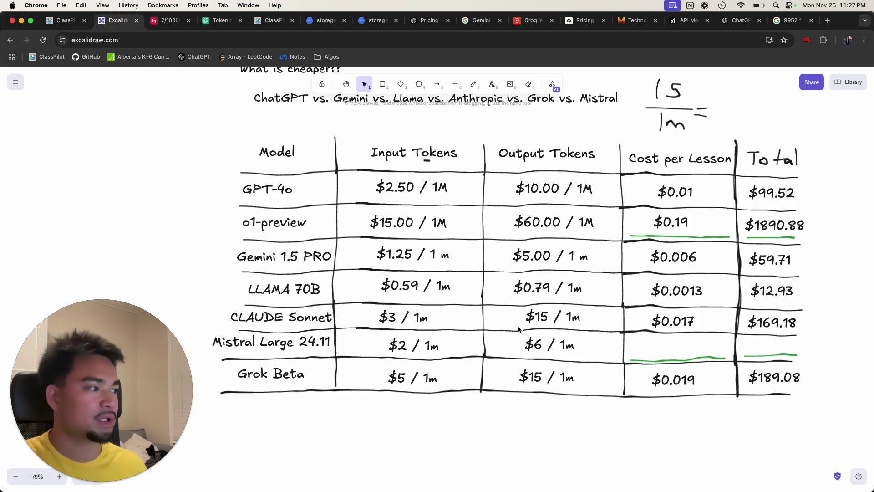
pyautogui.press('super+v')
pyautogui.moveTo(674, 349); pyautogui.dragTo(680, 345)
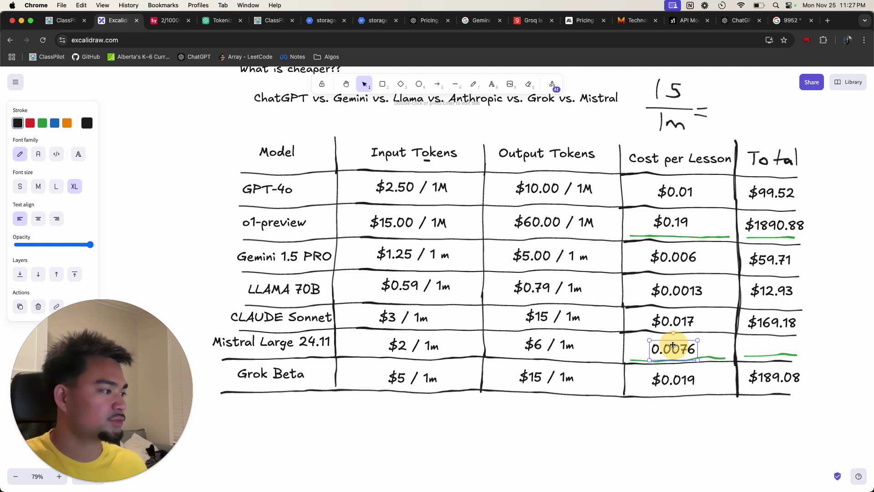
pyautogui.doubleClick(669, 349)
pyautogui.press('super+c')
pyautogui.click(656, 350)
pyautogui.press('Left')
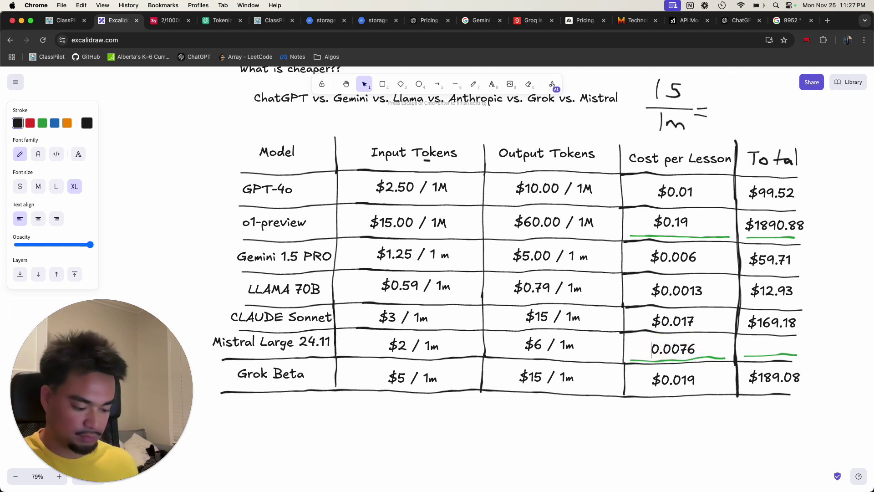
pyautogui.write('$')
pyautogui.click(662, 423)
pyautogui.click(666, 350)
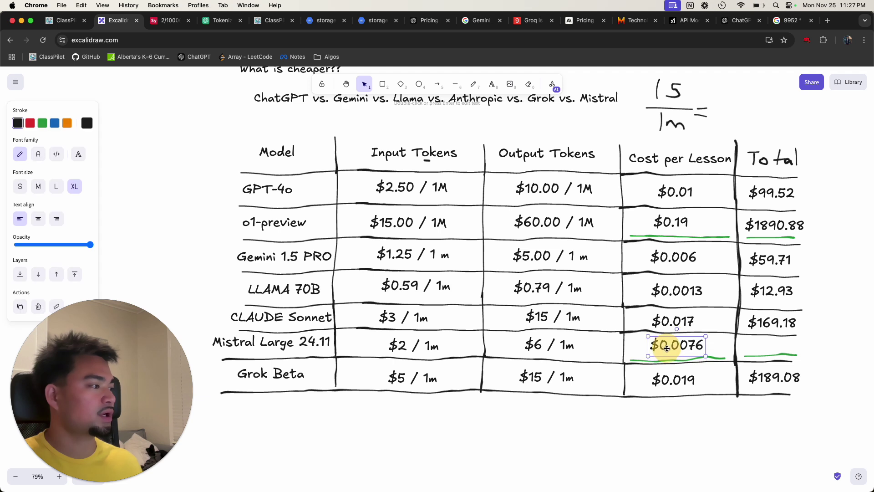
# - Compute 9952 × 0.0076 in the Google calculator and copy the 75.6352 result
pyautogui.click(792, 20)
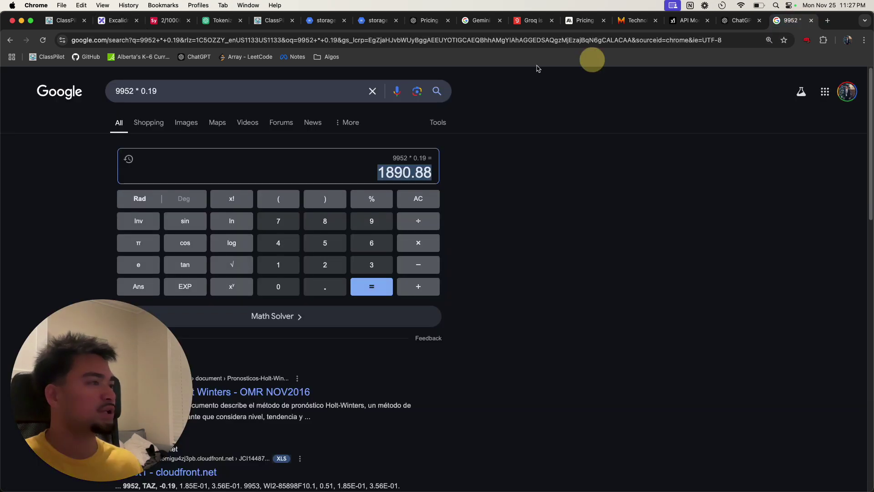
pyautogui.click(171, 90)
pyautogui.press('BackSpace')
pyautogui.press('BackSpace')
pyautogui.press('BackSpace')
pyautogui.press('BackSpace')
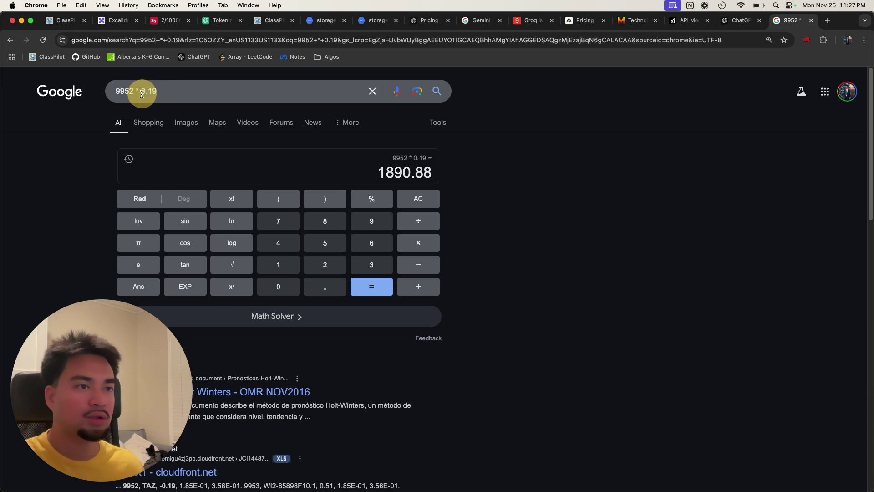
pyautogui.press('super+v')
pyautogui.press('Return')
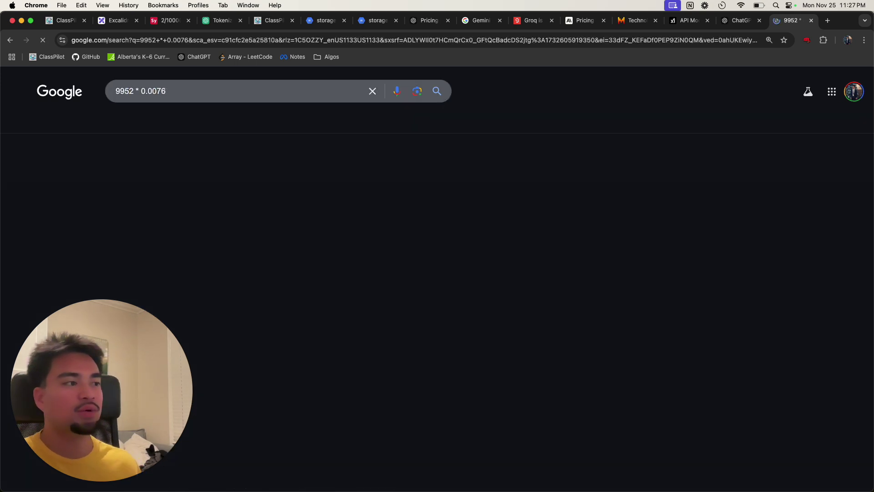
pyautogui.moveTo(402, 175); pyautogui.dragTo(369, 173)
pyautogui.press('super+c')
# - Enter $75.6 in Mistral Large's Total cell, then bring up the ClassPilot dashboard
pyautogui.press('super+2')
pyautogui.press('super+v')
pyautogui.moveTo(744, 346); pyautogui.dragTo(772, 348)
pyautogui.doubleClick(772, 347)
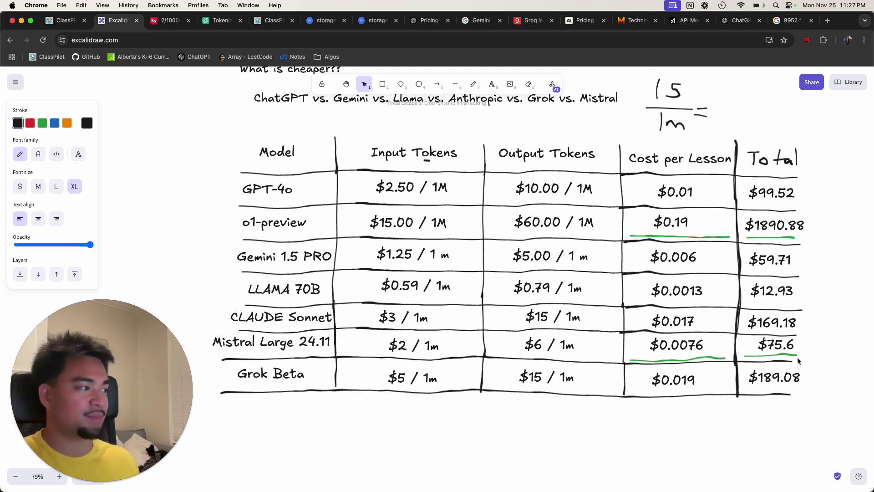
pyautogui.click(779, 346)
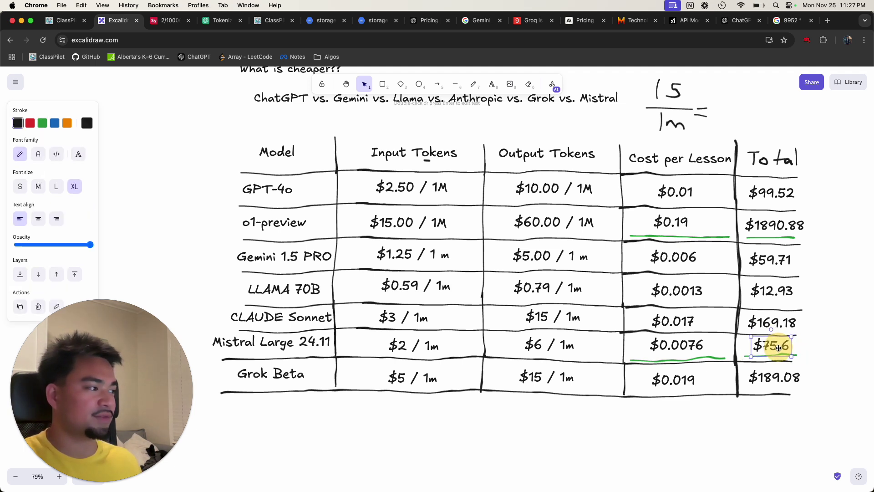
pyautogui.click(817, 350)
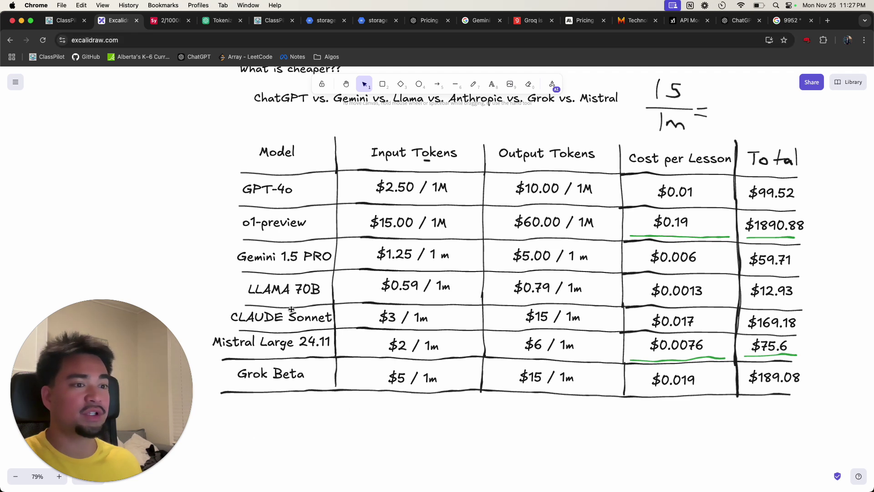
pyautogui.click(64, 20)
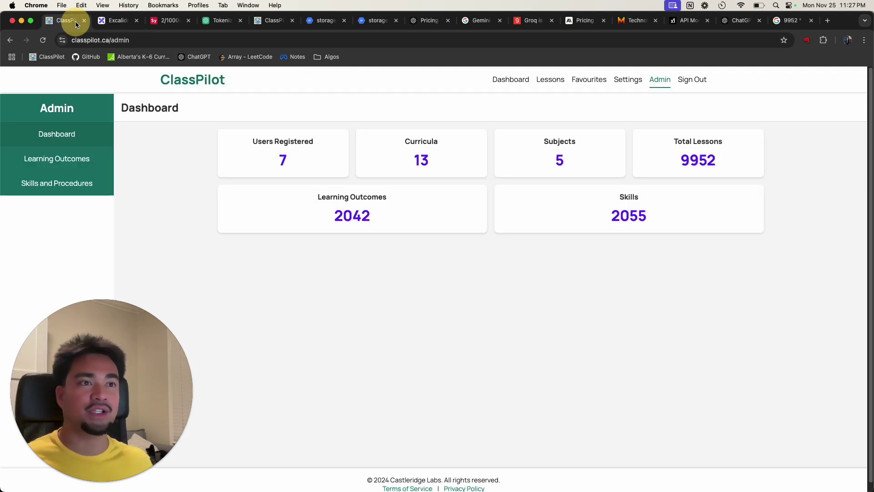
# - Return to the Excalidraw pricing table and pan the canvas left with the hand tool
pyautogui.click(122, 27)
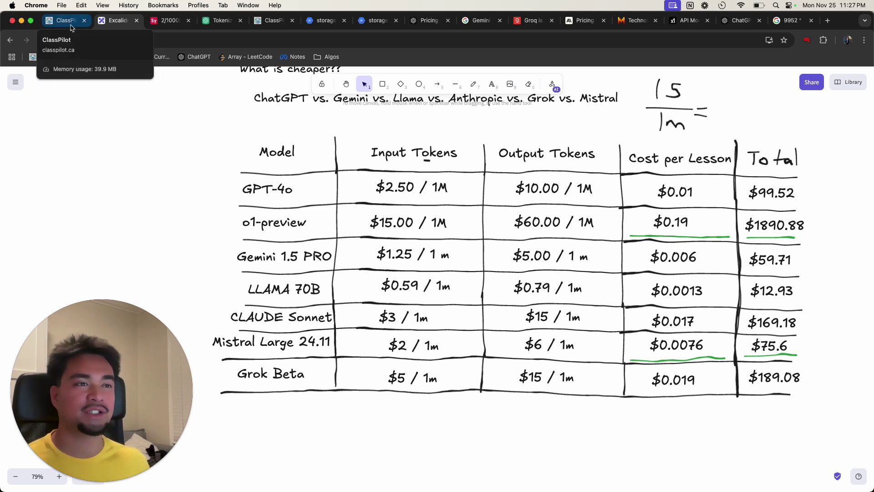
pyautogui.scroll(-1, 347, 136)
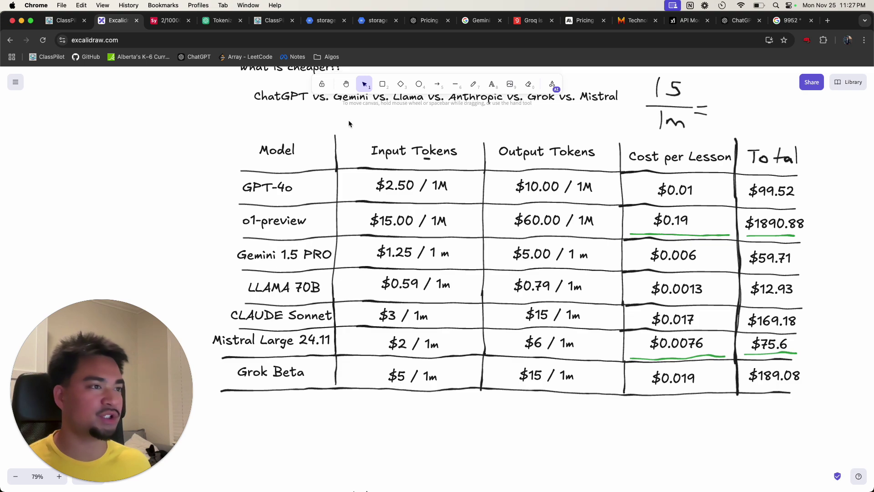
pyautogui.click(346, 83)
pyautogui.moveTo(432, 296)
pyautogui.mouseDown()
pyautogui.moveTo(358, 279)
pyautogui.moveTo(384, 314)
pyautogui.moveTo(413, 278)
pyautogui.moveTo(395, 52)
pyautogui.moveTo(370, 302)
pyautogui.moveTo(400, 336)
pyautogui.moveTo(408, 325)
pyautogui.moveTo(382, 313)
pyautogui.moveTo(384, 269)
pyautogui.moveTo(416, 296)
pyautogui.moveTo(415, 282)
pyautogui.moveTo(390, 282)
pyautogui.moveTo(400, 273)
pyautogui.moveTo(402, 288)
pyautogui.moveTo(403, 274)
pyautogui.mouseUp()
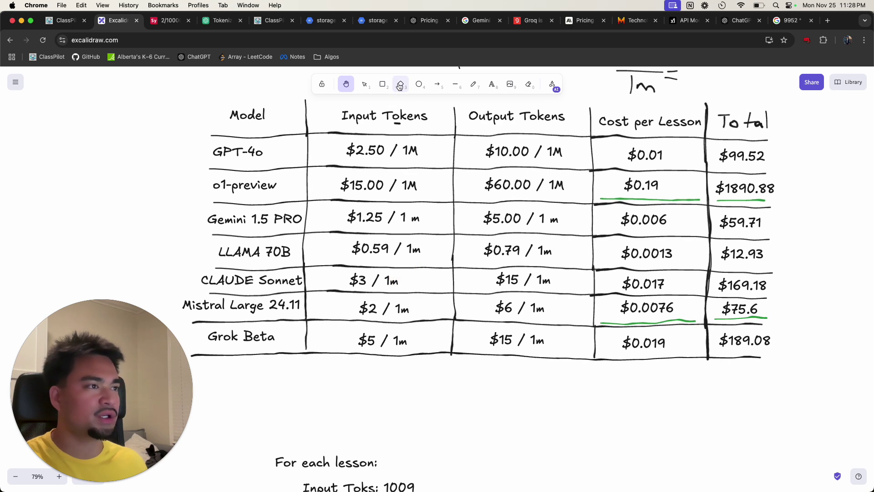
# - Handwrite ranks 2., 3. and 4. beside Grok Beta, CLAUDE Sonnet and GPT-4o
pyautogui.click(478, 87)
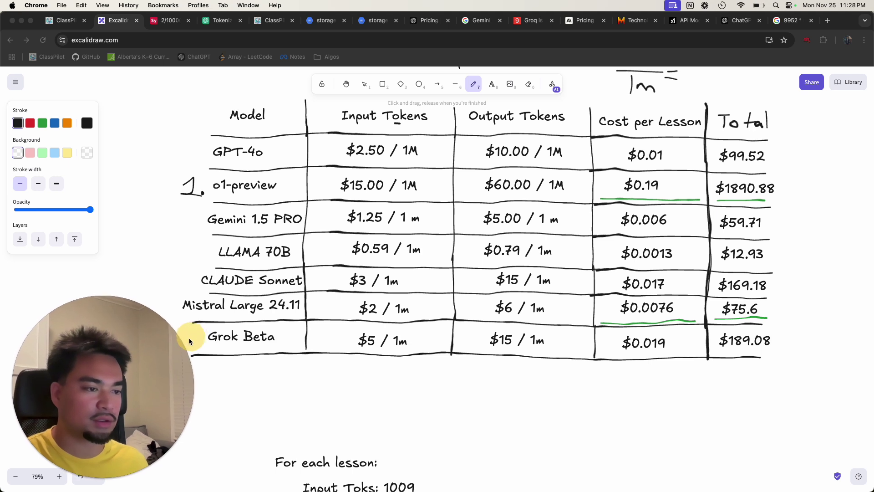
pyautogui.click(88, 478)
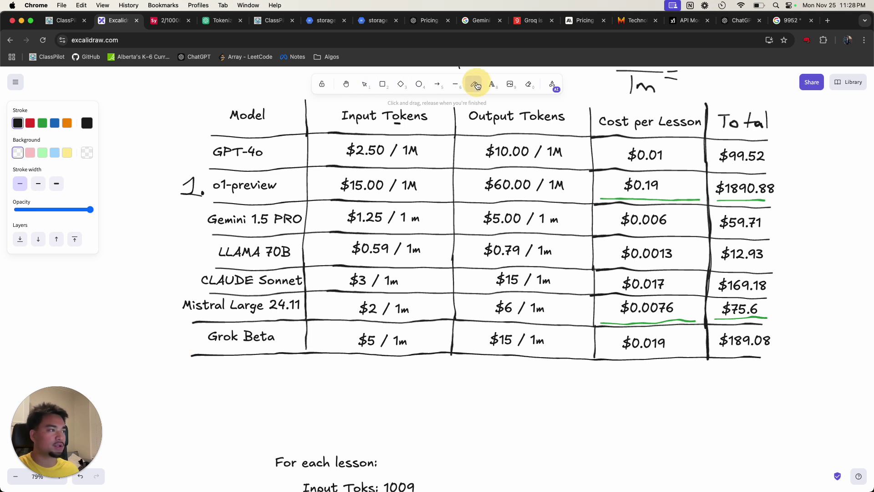
pyautogui.moveTo(183, 335); pyautogui.dragTo(199, 347)
pyautogui.click(201, 347)
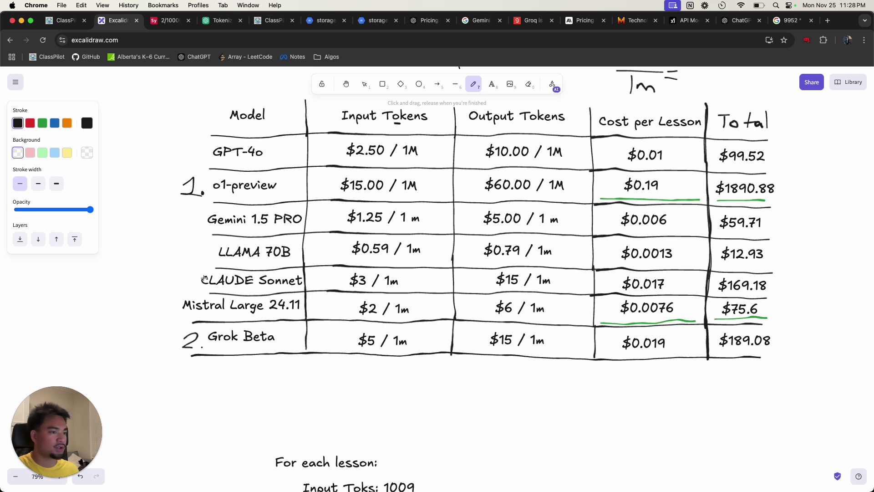
pyautogui.moveTo(169, 273)
pyautogui.mouseDown()
pyautogui.moveTo(185, 278)
pyautogui.moveTo(172, 287)
pyautogui.mouseUp()
pyautogui.click(189, 285)
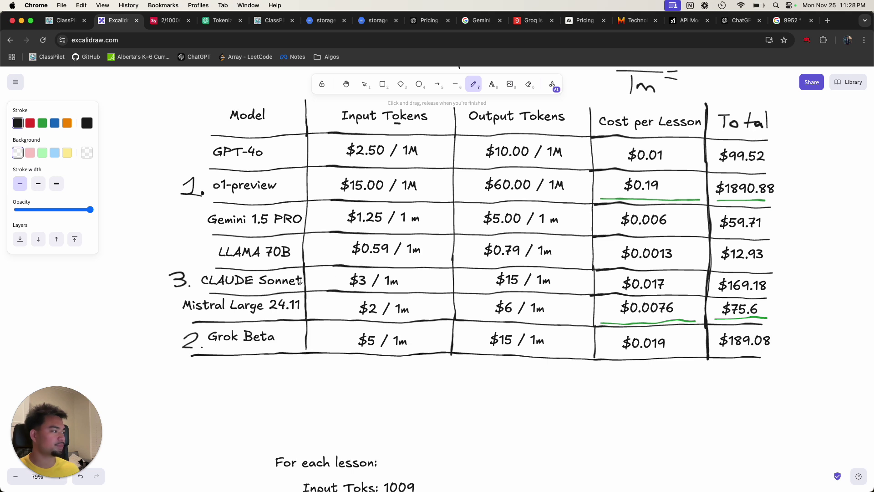
pyautogui.moveTo(185, 144); pyautogui.dragTo(190, 160)
pyautogui.click(199, 159)
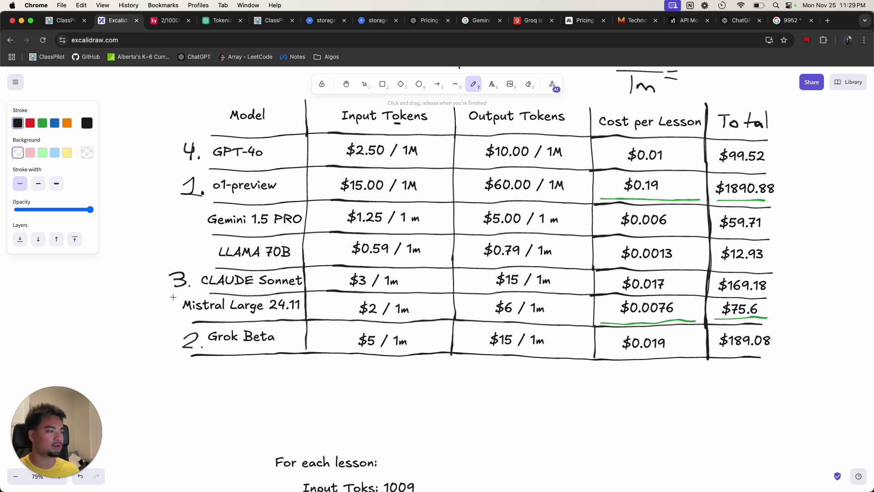
# - Handwrite ranks 5., 6. and 7. beside Mistral Large 24.11, Gemini 1.5 PRO and LLAMA 70B
pyautogui.moveTo(172, 300); pyautogui.dragTo(164, 314)
pyautogui.click(175, 313)
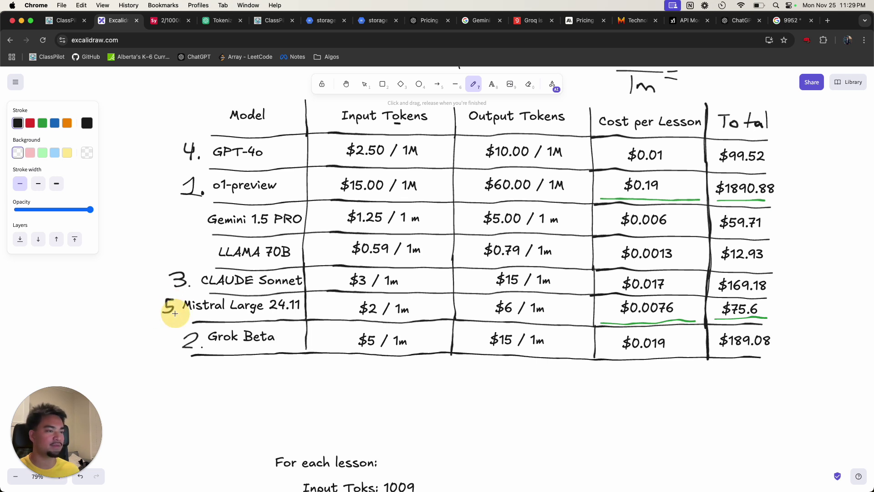
pyautogui.click(192, 213)
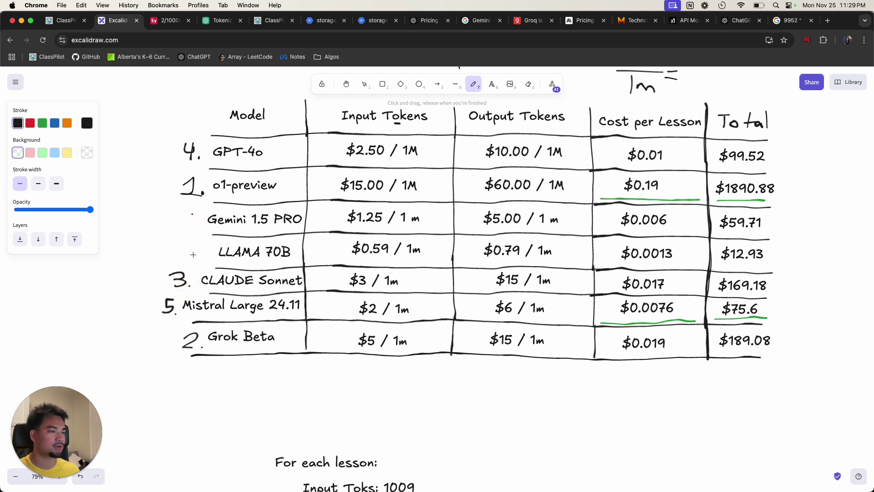
pyautogui.moveTo(192, 208); pyautogui.dragTo(190, 259)
pyautogui.click(201, 231)
pyautogui.click(200, 259)
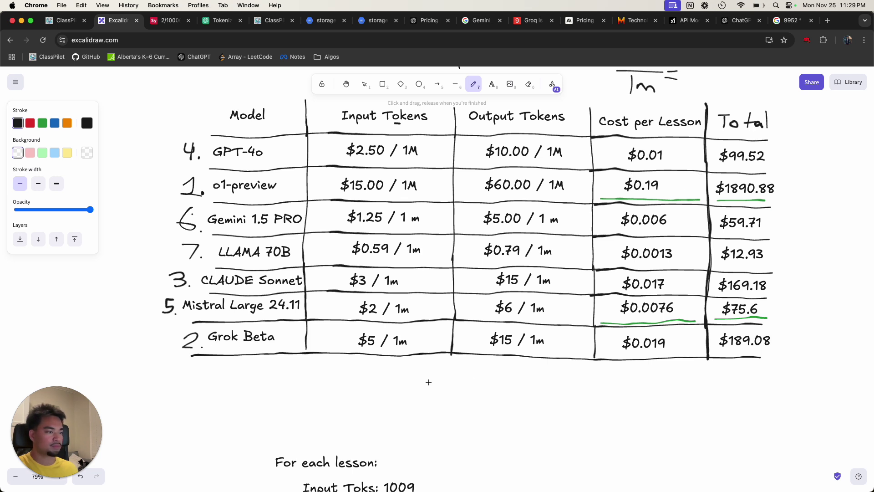
pyautogui.scroll(-1, 297, 355)
pyautogui.press('v')
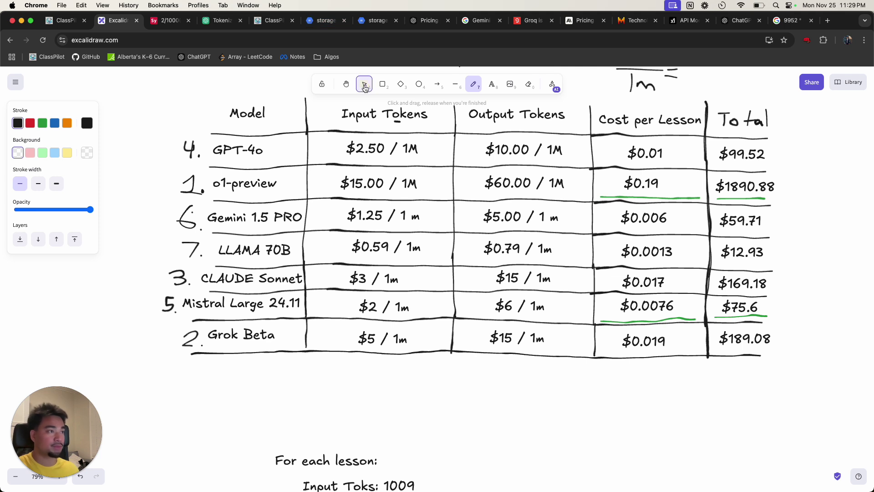
# - Select the o1-preview row's name, prices, cost per lesson and total
pyautogui.click(214, 182)
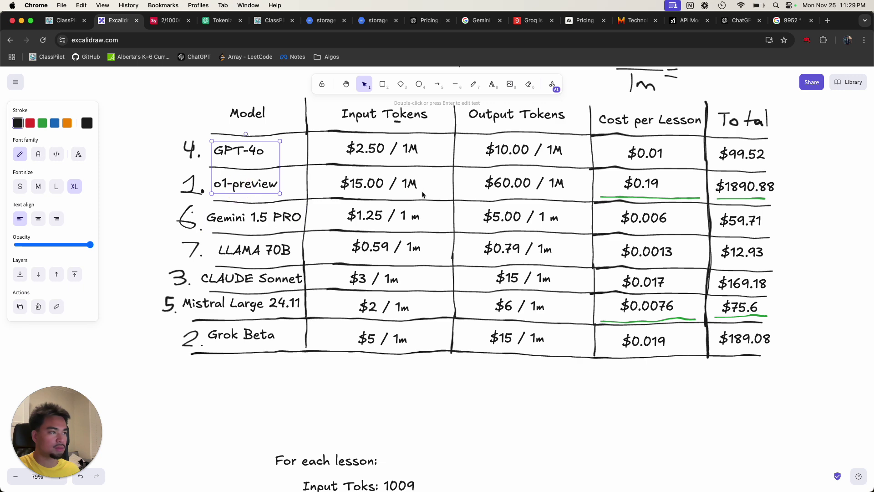
pyautogui.keyDown('shift'); pyautogui.click(403, 187); pyautogui.keyUp('shift')
pyautogui.keyDown('shift'); pyautogui.click(515, 188); pyautogui.keyUp('shift')
pyautogui.keyDown('shift'); pyautogui.click(642, 184); pyautogui.keyUp('shift')
pyautogui.keyDown('shift'); pyautogui.click(746, 187); pyautogui.keyUp('shift')
pyautogui.scroll(-2, 611, 322)
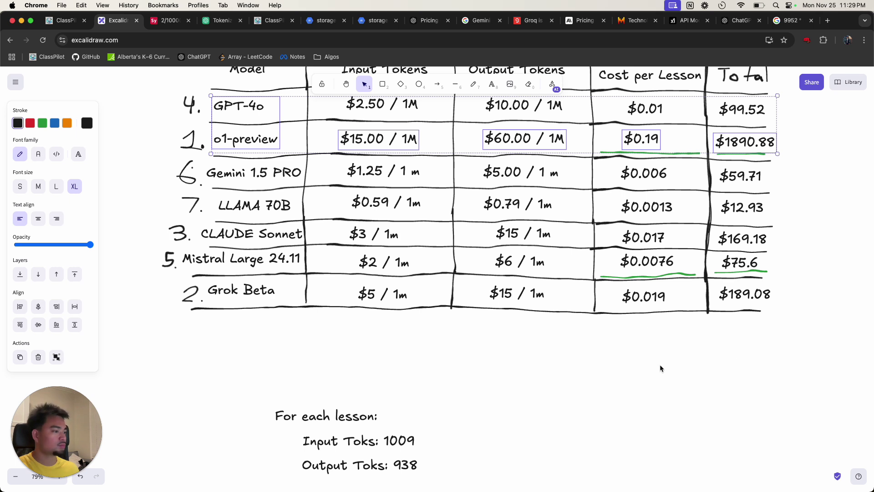
pyautogui.scroll(-1, 541, 372)
# - Replace the per-lesson token notes below the table with a pasted copy of the o1-preview row
pyautogui.click(443, 378)
pyautogui.moveTo(232, 380); pyautogui.dragTo(501, 473)
pyautogui.press('BackSpace')
pyautogui.hotkey('ctrl', 'v')
pyautogui.moveTo(383, 455); pyautogui.dragTo(330, 422)
pyautogui.click(331, 425)
# - Delete GPT-4o from the pasted names so the list starts with o1-preview
pyautogui.click(242, 362)
pyautogui.doubleClick(241, 362)
pyautogui.click(246, 367)
pyautogui.scroll(3, 250, 364)
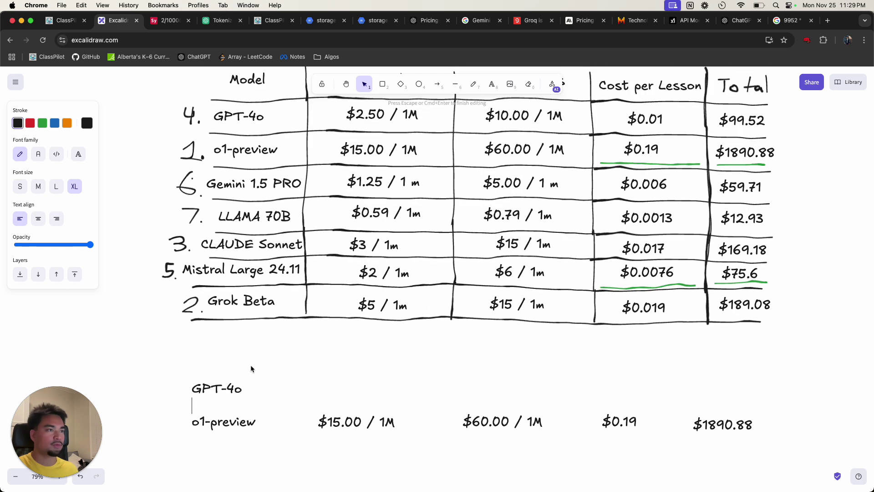
pyautogui.scroll(-4, 232, 368)
pyautogui.scroll(2, 250, 366)
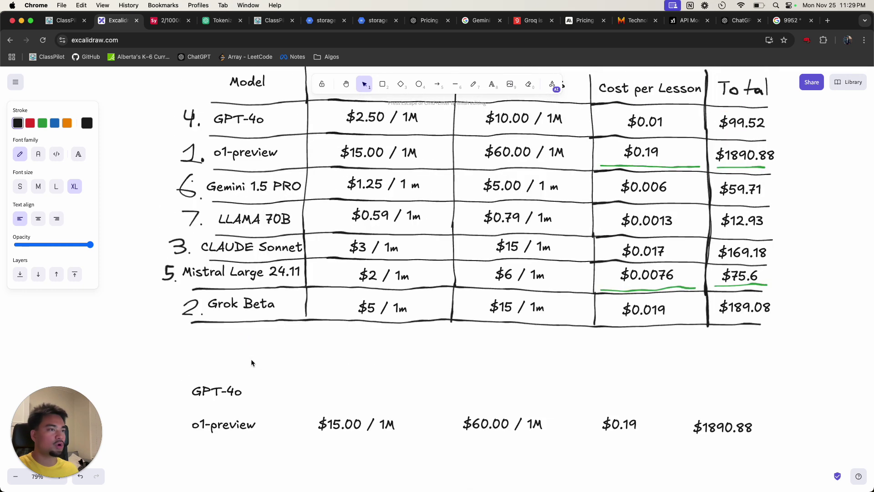
pyautogui.moveTo(234, 381); pyautogui.dragTo(252, 424)
pyautogui.click(250, 390)
pyautogui.moveTo(244, 390); pyautogui.dragTo(191, 389)
pyautogui.press('BackSpace')
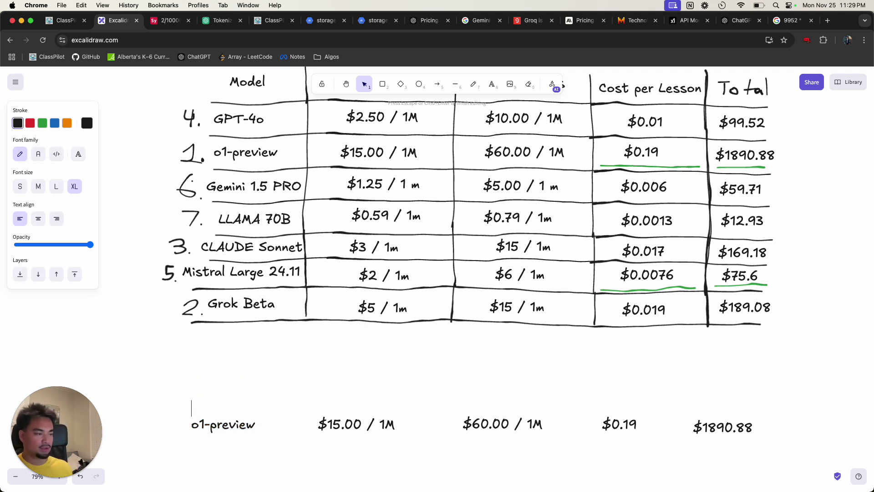
pyautogui.click(279, 321)
# - Copy the Grok Beta row, $5 / 1m price included, beneath o1-preview in the ranked list
pyautogui.click(241, 304)
pyautogui.keyDown('shift'); pyautogui.click(381, 315); pyautogui.keyUp('shift')
pyautogui.keyDown('shift'); pyautogui.click(519, 307); pyautogui.keyUp('shift')
pyautogui.keyDown('shift'); pyautogui.click(665, 316); pyautogui.keyUp('shift')
pyautogui.keyDown('shift'); pyautogui.click(745, 318); pyautogui.keyUp('shift')
pyautogui.scroll(-3, 497, 427)
pyautogui.press('super+c')
pyautogui.press('super+v')
pyautogui.moveTo(425, 420); pyautogui.dragTo(483, 382)
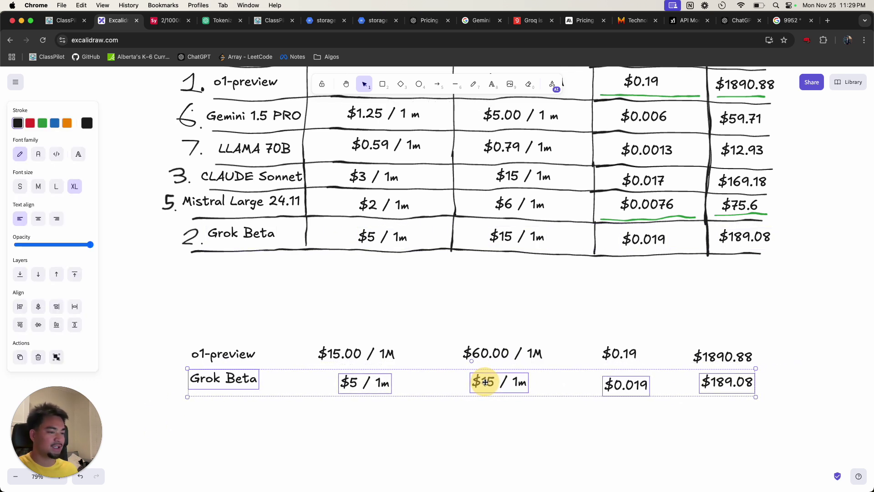
pyautogui.scroll(2, 292, 271)
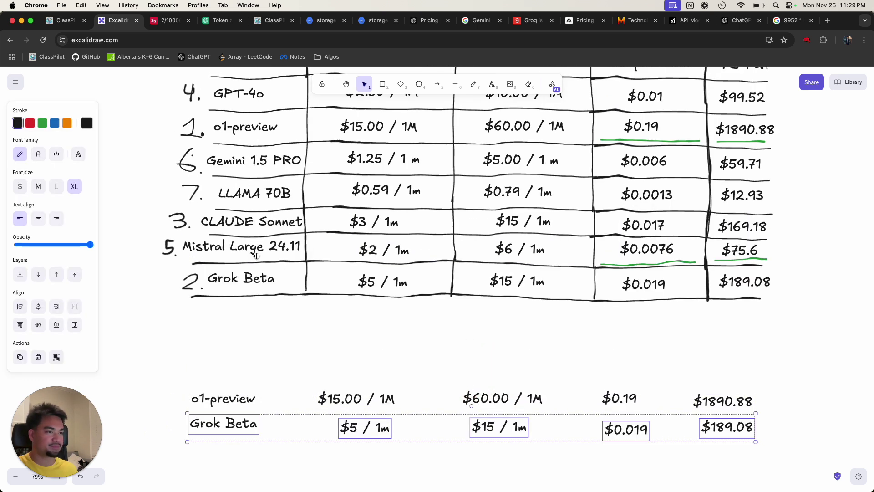
# - Copy the CLAUDE Sonnet row with its $169.18 total below Grok Beta
pyautogui.click(237, 222)
pyautogui.keyDown('shift'); pyautogui.click(385, 226); pyautogui.keyUp('shift')
pyautogui.keyDown('shift'); pyautogui.click(495, 226); pyautogui.keyUp('shift')
pyautogui.keyDown('shift'); pyautogui.click(649, 224); pyautogui.keyUp('shift')
pyautogui.keyDown('shift'); pyautogui.click(726, 225); pyautogui.keyUp('shift')
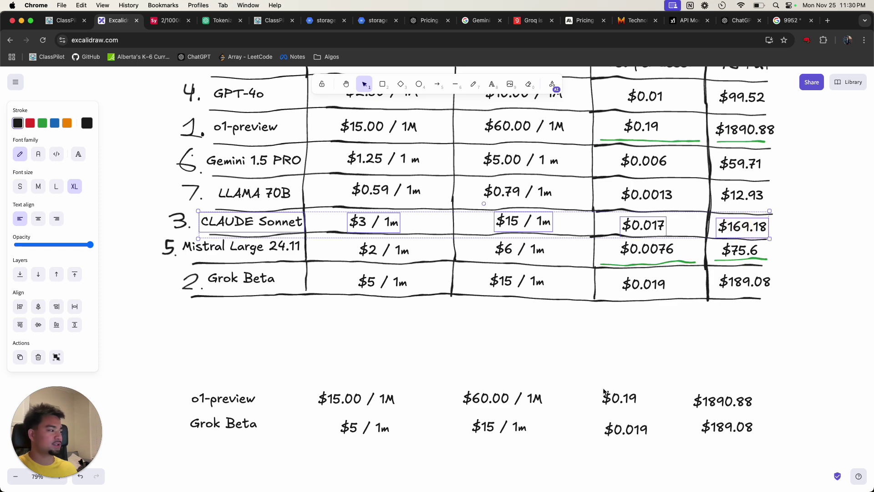
pyautogui.hotkey('ctrl', 'c')
pyautogui.hotkey('ctrl', 'v')
pyautogui.scroll(-3, 559, 408)
pyautogui.moveTo(404, 396); pyautogui.dragTo(382, 396)
pyautogui.scroll(-2, 337, 270)
pyautogui.scroll(3, 318, 270)
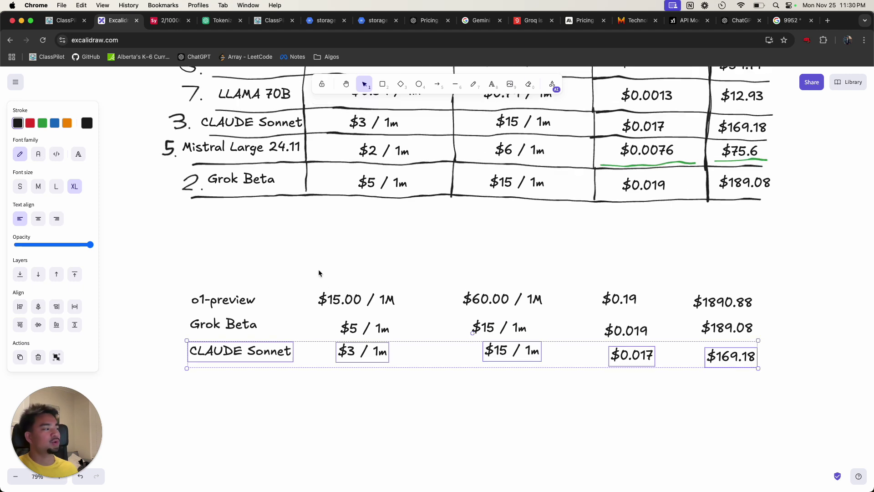
pyautogui.scroll(3, 318, 273)
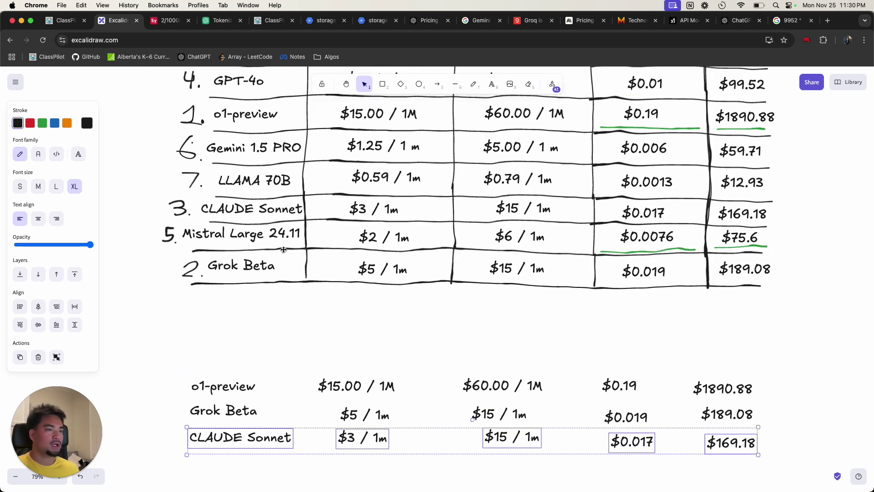
# - Copy the GPT-4o row ($2.50, $10.00, $0.01, $99.52) into the list, removing the stray o1-preview line
pyautogui.scroll(3, 278, 126)
pyautogui.click(246, 144)
pyautogui.keyDown('shift'); pyautogui.click(392, 143); pyautogui.keyUp('shift')
pyautogui.keyDown('shift'); pyautogui.click(520, 145); pyautogui.keyUp('shift')
pyautogui.keyDown('shift'); pyautogui.click(646, 146); pyautogui.keyUp('shift')
pyautogui.keyDown('shift'); pyautogui.click(741, 147); pyautogui.keyUp('shift')
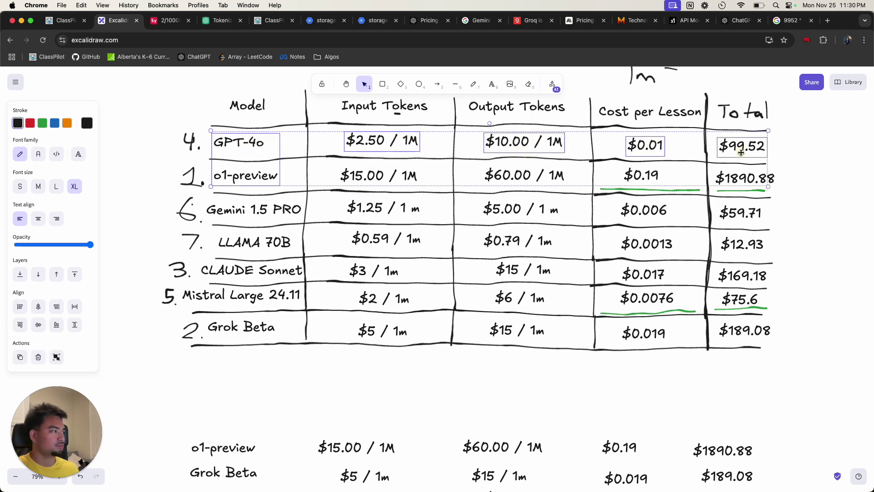
pyautogui.hotkey('ctrl', 'c')
pyautogui.scroll(-10, 576, 333)
pyautogui.hotkey('ctrl', 'v')
pyautogui.moveTo(435, 384); pyautogui.dragTo(485, 372)
pyautogui.doubleClick(248, 385)
pyautogui.moveTo(260, 385); pyautogui.dragTo(195, 381)
pyautogui.press('BackSpace')
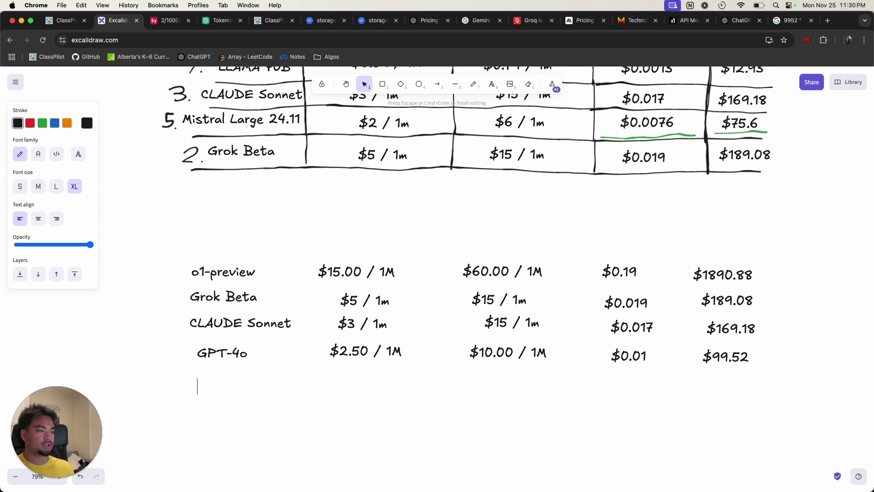
# - Copy the Mistral Large 24.11 row ($2, $6, $0.0076, $75.6) under GPT-4o
pyautogui.scroll(5, 233, 213)
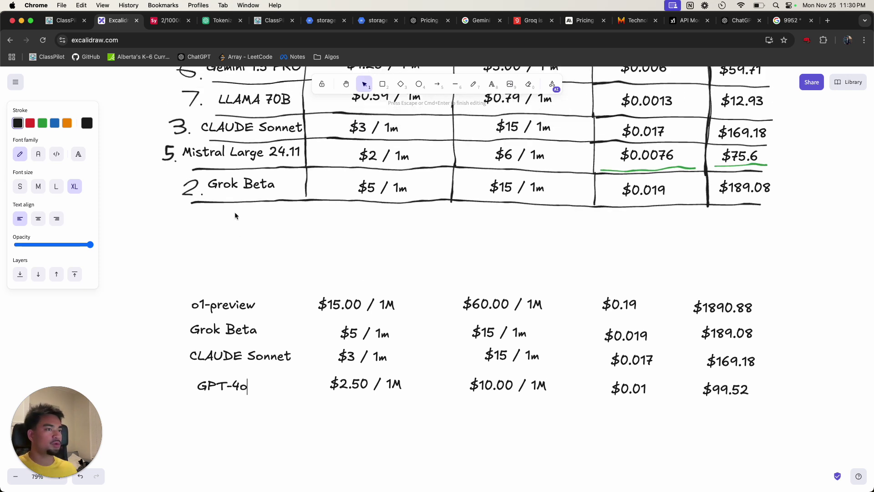
pyautogui.scroll(3, 224, 221)
pyautogui.click(218, 231)
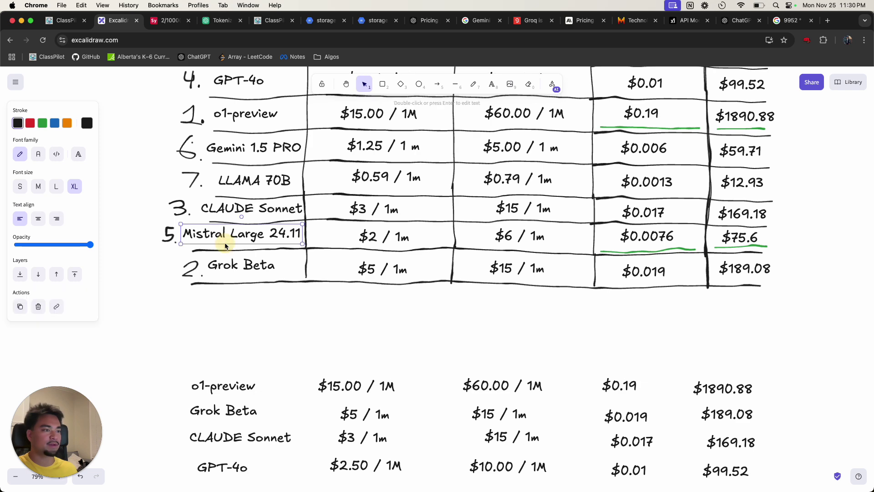
pyautogui.keyDown('shift'); pyautogui.click(376, 237); pyautogui.keyUp('shift')
pyautogui.keyDown('shift'); pyautogui.click(512, 236); pyautogui.keyUp('shift')
pyautogui.keyDown('shift'); pyautogui.click(658, 236); pyautogui.keyUp('shift')
pyautogui.keyDown('shift'); pyautogui.click(738, 236); pyautogui.keyUp('shift')
pyautogui.press('super+c')
pyautogui.scroll(-3, 589, 349)
pyautogui.press('super+v')
pyautogui.moveTo(459, 390); pyautogui.dragTo(437, 366)
# - Copy the Gemini 1.5 PRO row ($1.25, $5.00, $0.006, $59.71) below Mistral Large 24.11
pyautogui.scroll(4, 321, 322)
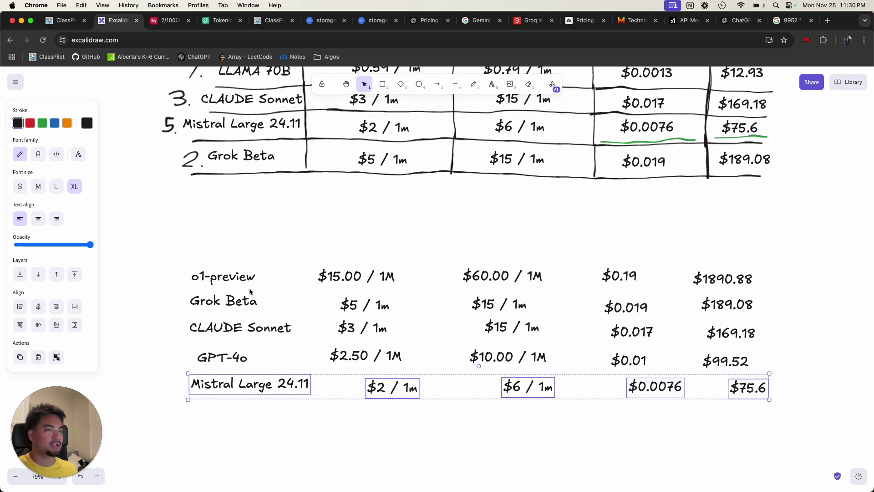
pyautogui.scroll(3, 160, 237)
pyautogui.click(250, 176)
pyautogui.keyDown('shift'); pyautogui.click(376, 174); pyautogui.keyUp('shift')
pyautogui.keyDown('shift'); pyautogui.click(559, 181); pyautogui.keyUp('shift')
pyautogui.keyDown('shift'); pyautogui.click(659, 178); pyautogui.keyUp('shift')
pyautogui.keyDown('shift'); pyautogui.click(733, 179); pyautogui.keyUp('shift')
pyautogui.press('super+c')
pyautogui.scroll(-5, 487, 329)
pyautogui.press('super+v')
pyautogui.moveTo(465, 356); pyautogui.dragTo(499, 396)
# - Copy the LLAMA 70B row ($0.59, $0.79, $0.0013, $12.93) to the end of the list
pyautogui.scroll(5, 269, 254)
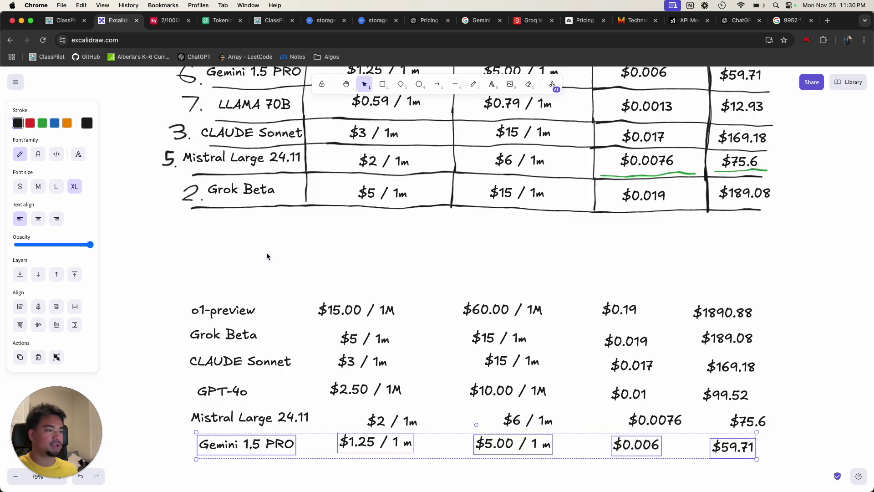
pyautogui.scroll(1, 231, 245)
pyautogui.click(273, 169)
pyautogui.keyDown('shift'); pyautogui.click(376, 157); pyautogui.keyUp('shift')
pyautogui.keyDown('shift'); pyautogui.click(493, 163); pyautogui.keyUp('shift')
pyautogui.keyDown('shift'); pyautogui.click(659, 165); pyautogui.keyUp('shift')
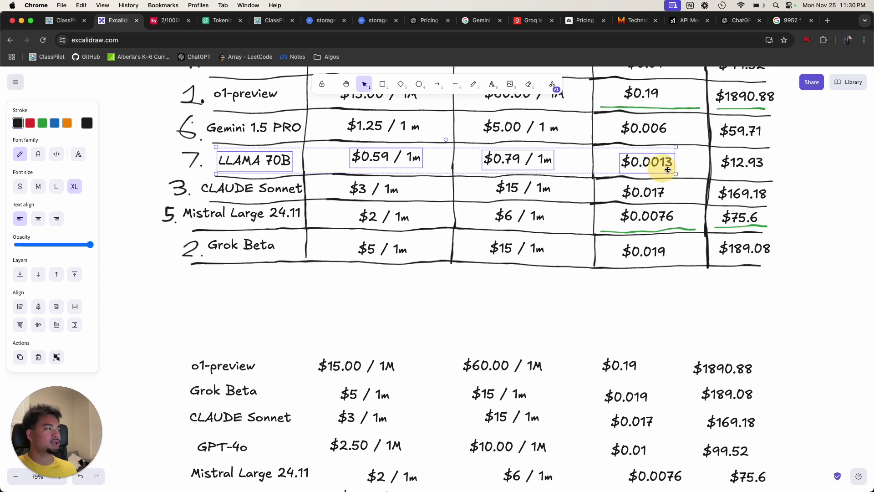
pyautogui.keyDown('shift'); pyautogui.click(749, 164); pyautogui.keyUp('shift')
pyautogui.hotkey('ctrl', 'c')
pyautogui.scroll(-4, 437, 401)
pyautogui.hotkey('ctrl', 'v')
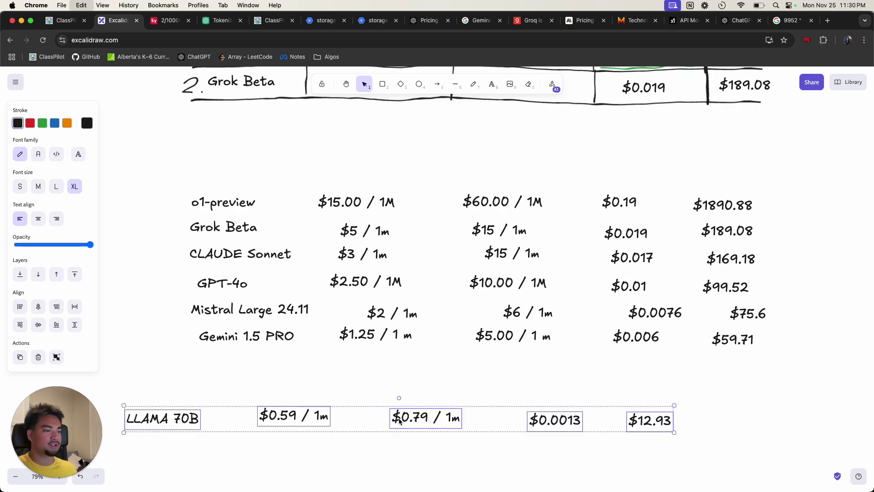
pyautogui.moveTo(461, 415); pyautogui.dragTo(569, 352)
# - Line up the $75.6 total with the other totals in the ranked list
pyautogui.moveTo(751, 313); pyautogui.dragTo(733, 313)
pyautogui.click(531, 410)
pyautogui.hscroll(3, 305, 219)
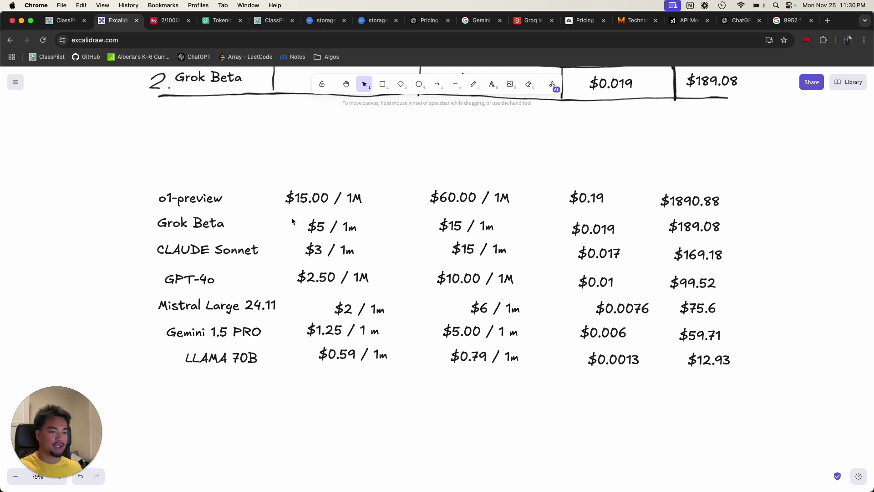
# - Review the finished seven-model ranked list by selecting it, including the Mistral Large 24.11 row, then deselect
pyautogui.scroll(1, 291, 217)
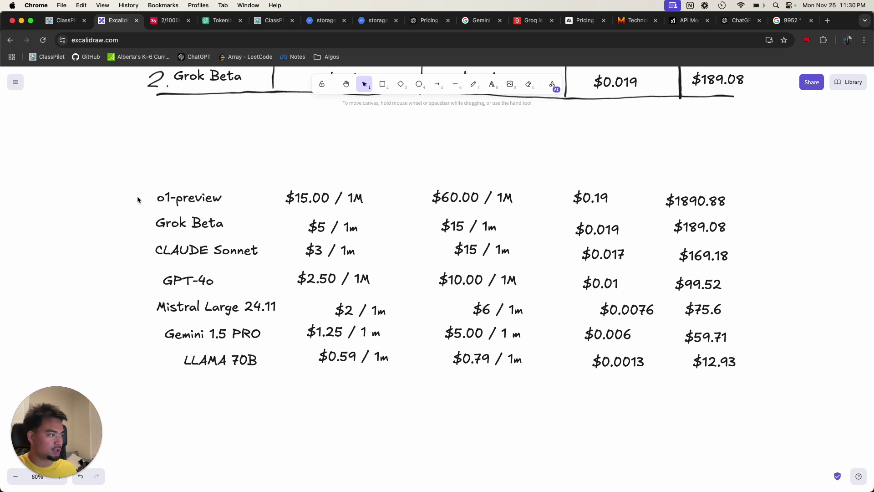
pyautogui.moveTo(131, 171); pyautogui.dragTo(774, 419)
pyautogui.click(703, 439)
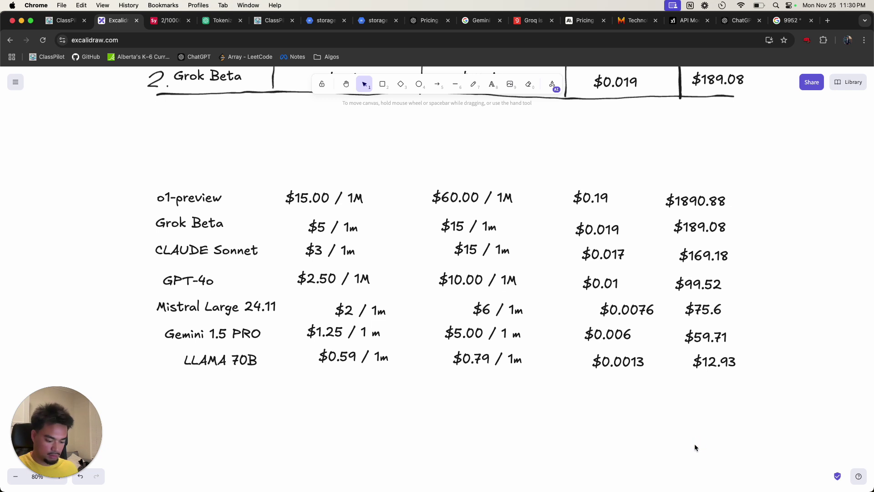
pyautogui.moveTo(129, 171); pyautogui.dragTo(776, 405)
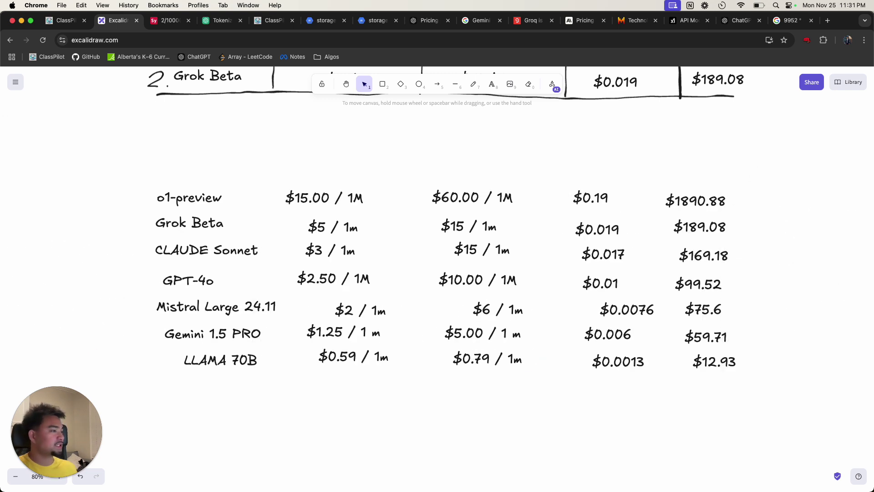
pyautogui.click(215, 306)
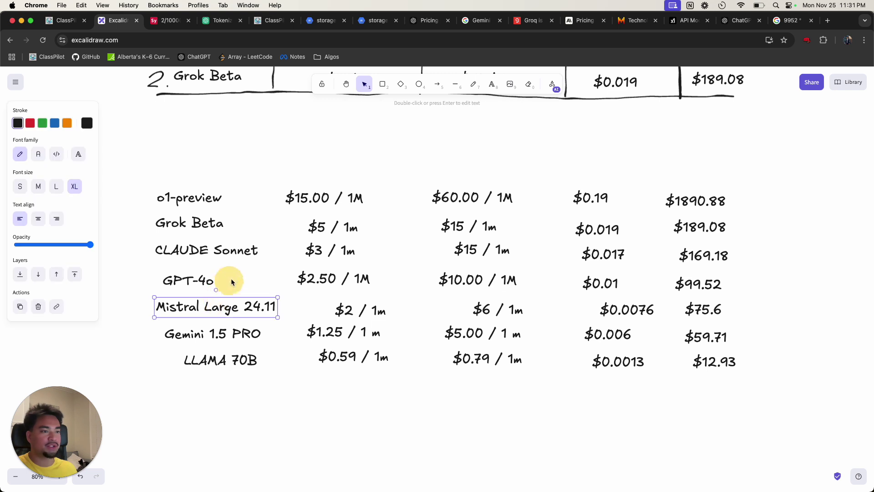
pyautogui.click(228, 433)
# - Glance at the ClassPilot admin dashboard, then return to the Excalidraw drawing
pyautogui.click(69, 24)
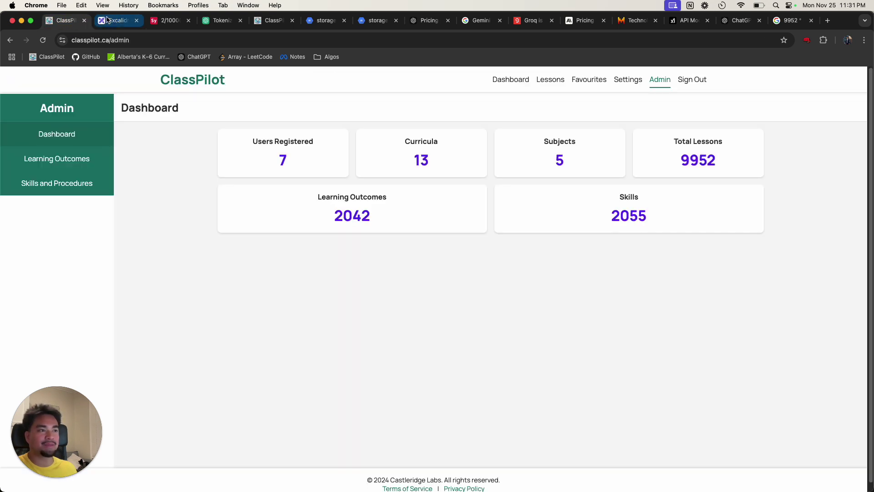
pyautogui.click(112, 20)
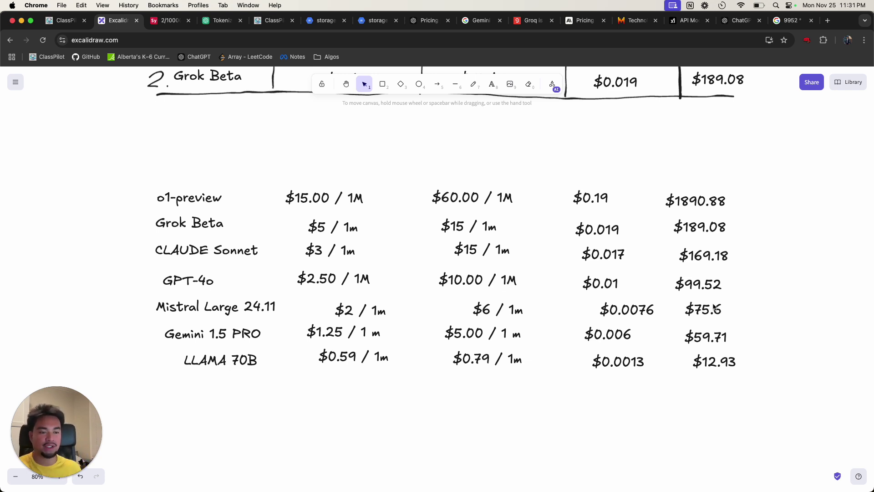
pyautogui.click(70, 474)
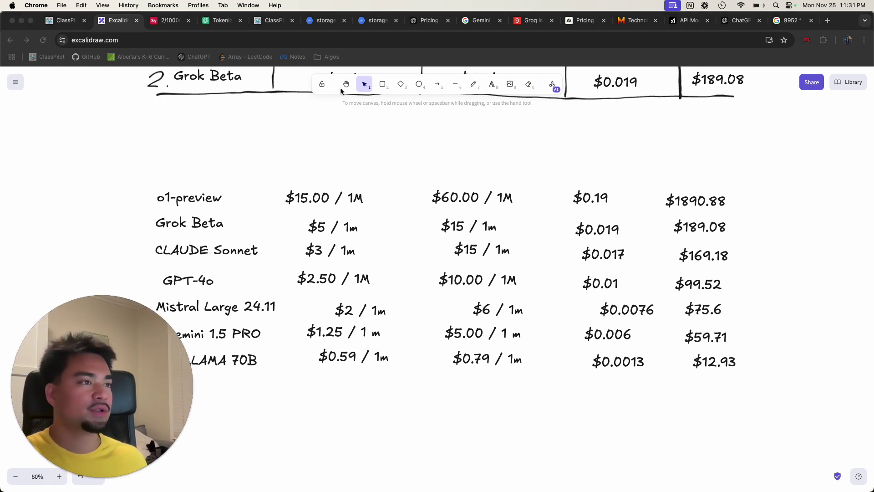
pyautogui.click(346, 83)
pyautogui.moveTo(332, 132); pyautogui.dragTo(373, 105)
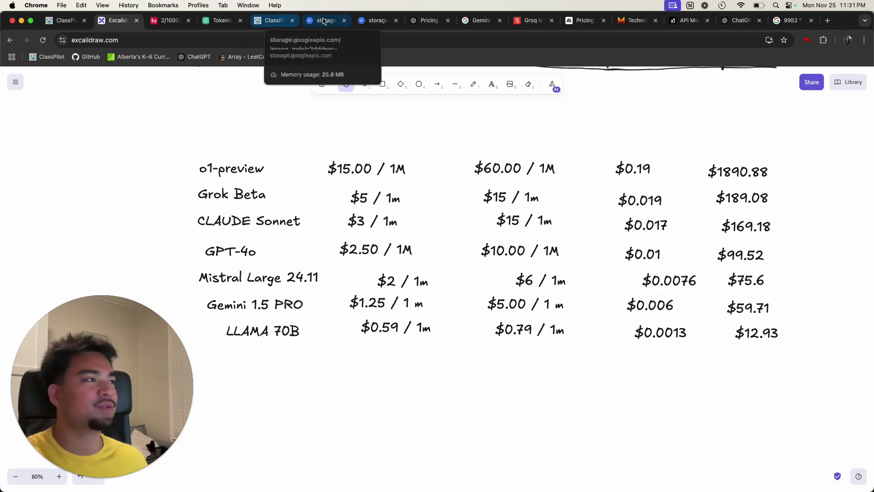
# - Check Claude 3 Opus pricing ($15 input, $75 output per MTok) on Anthropic's page, then return to Excalidraw
pyautogui.click(573, 30)
pyautogui.scroll(-10, 253, 353)
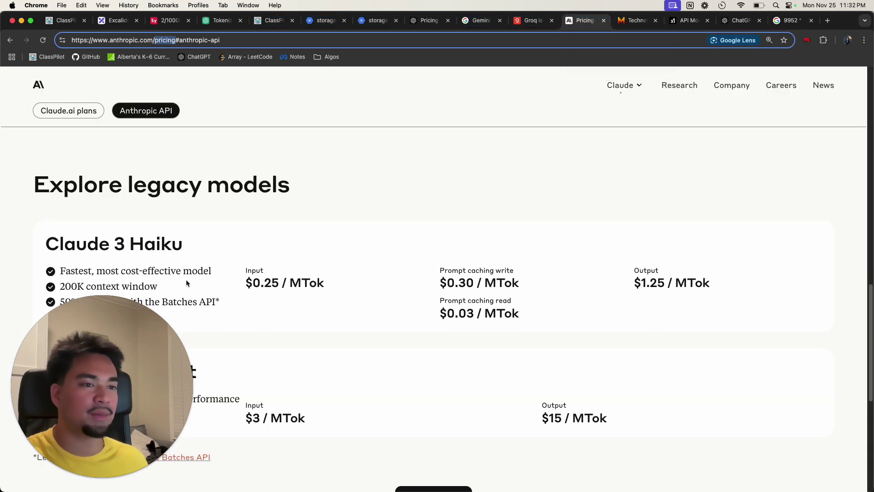
pyautogui.scroll(3, 180, 278)
pyautogui.scroll(3, 180, 278)
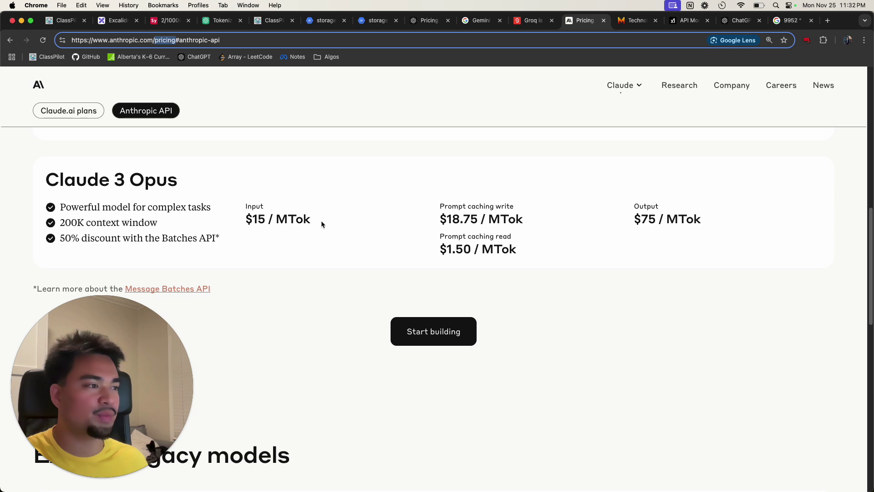
pyautogui.click(451, 231)
pyautogui.moveTo(716, 222); pyautogui.dragTo(564, 191)
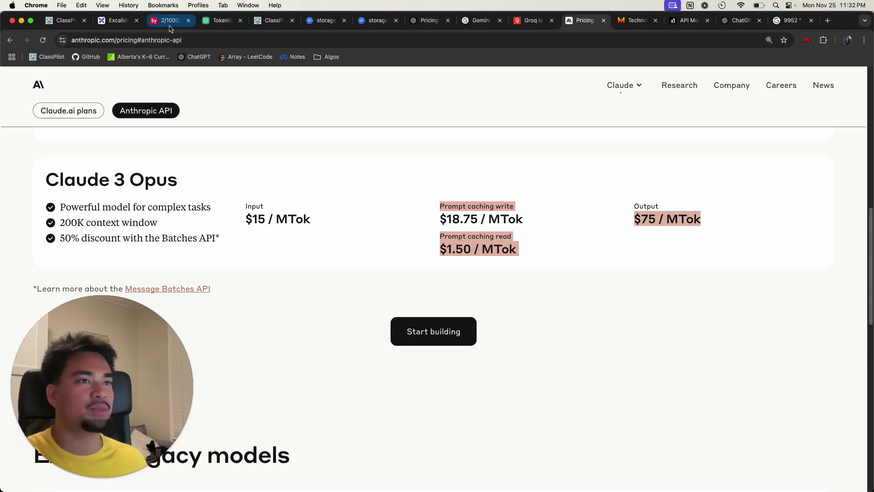
pyautogui.click(126, 30)
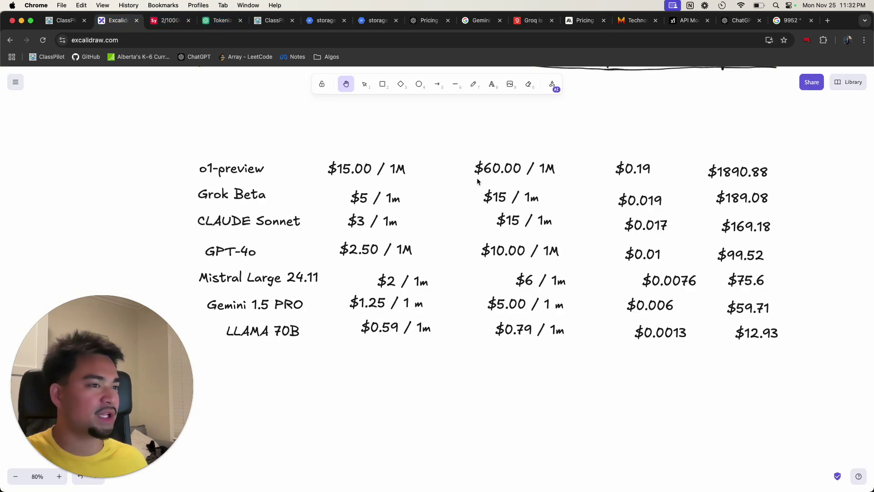
pyautogui.scroll(-2, 727, 316)
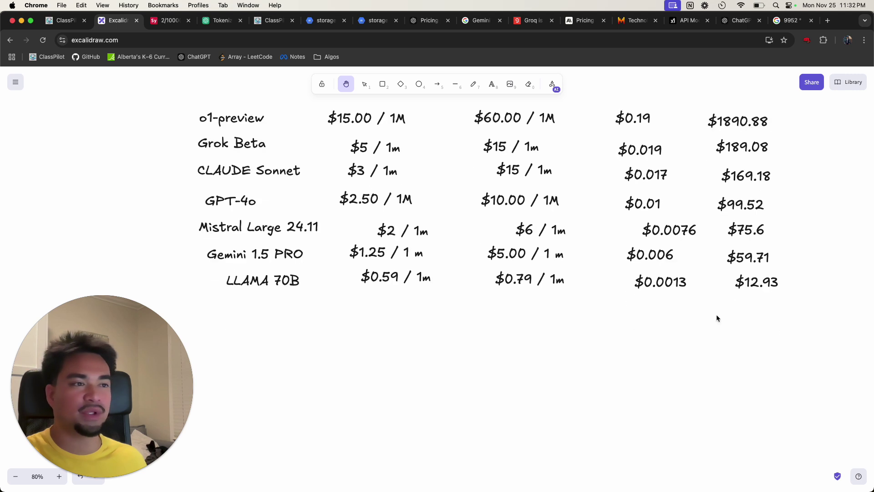
pyautogui.scroll(1, 691, 312)
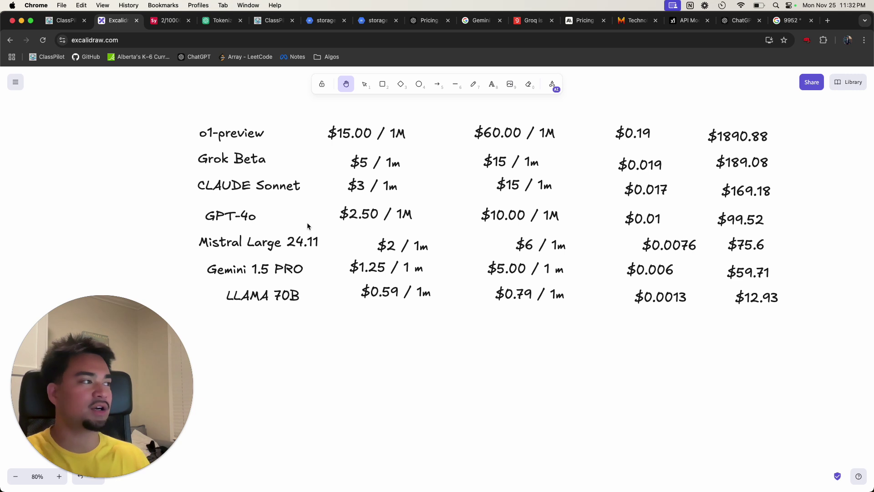
pyautogui.scroll(1, 307, 223)
pyautogui.click(64, 20)
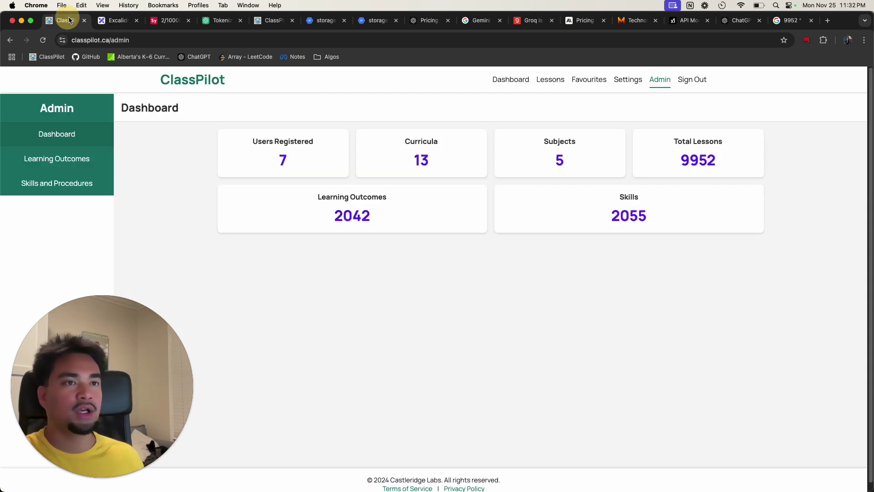
pyautogui.click(116, 21)
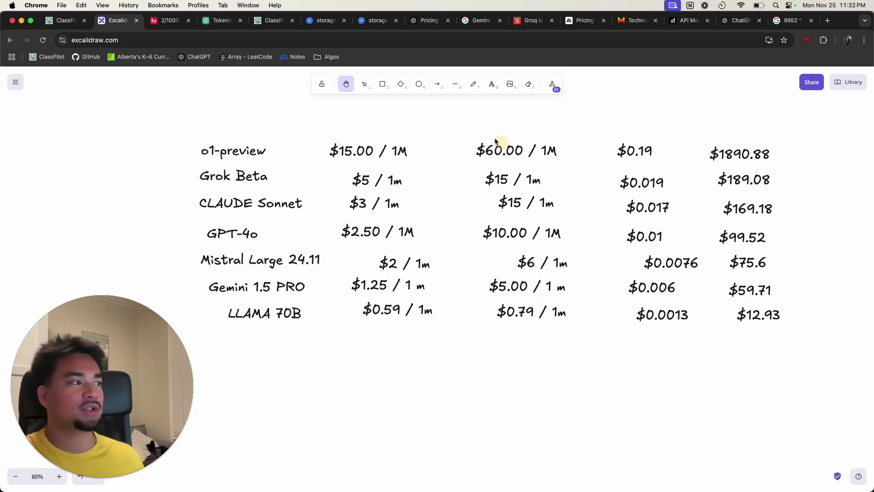